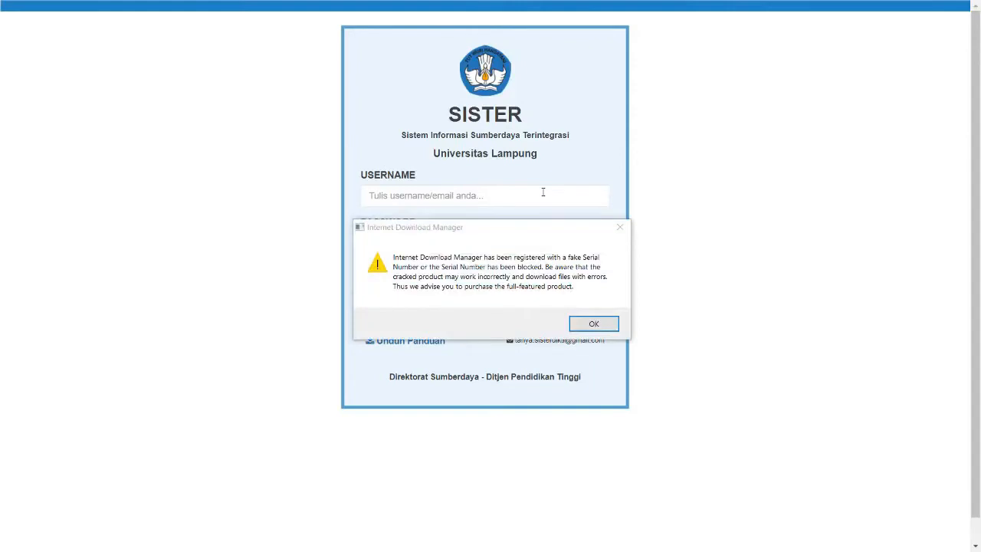
Dismiss the download manager warning and log in to SISTER with the account's username e-mail and password
{"action": "left_click", "coordinate": [620, 227]}
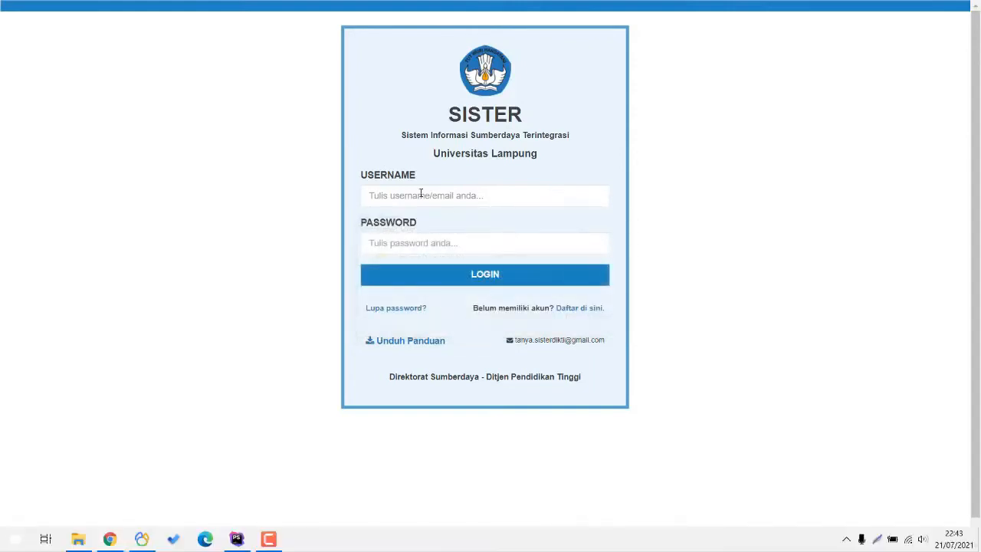
{"action": "left_click", "coordinate": [421, 194]}
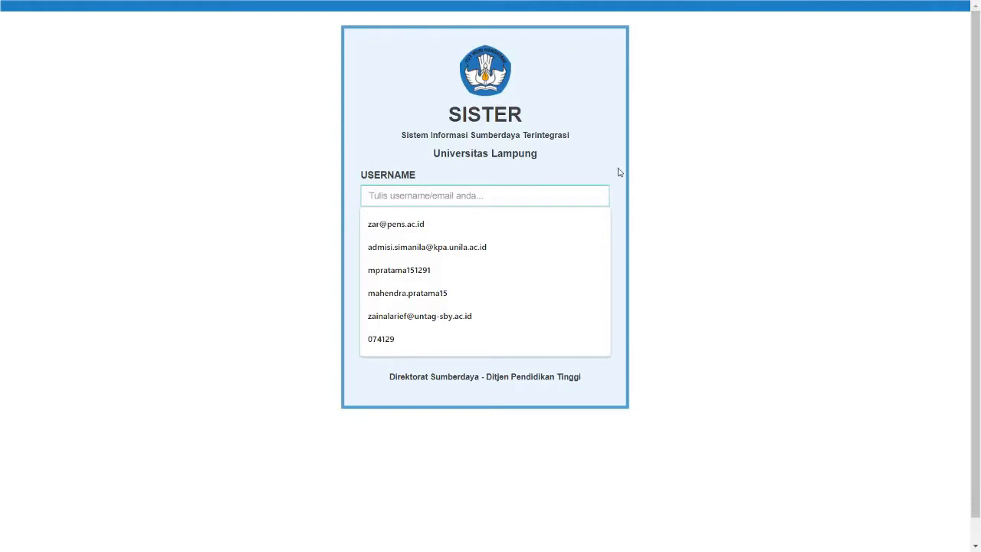
{"action": "type", "text": "mahe"}
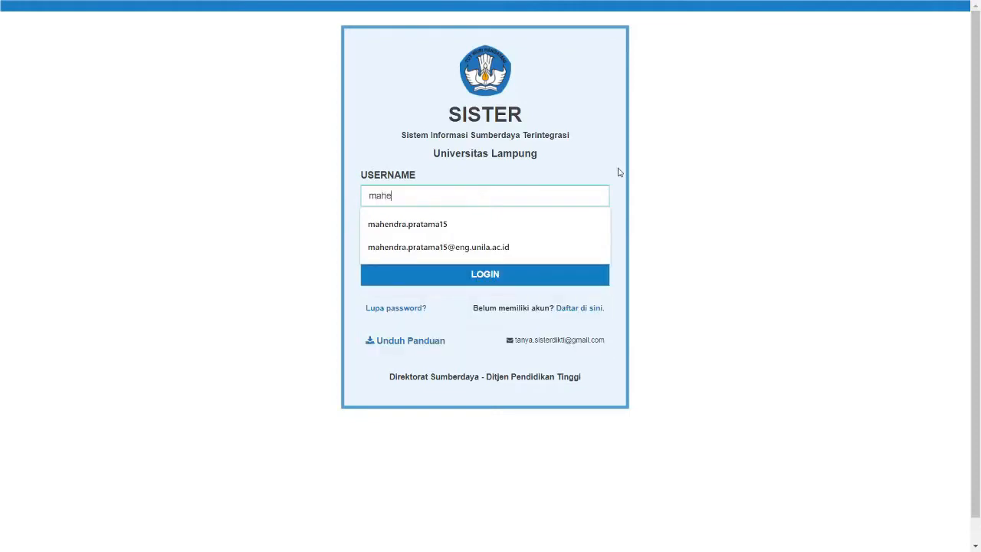
{"action": "key", "text": "Down"}
{"action": "key", "text": "Down"}
{"action": "key", "text": "Tab"}
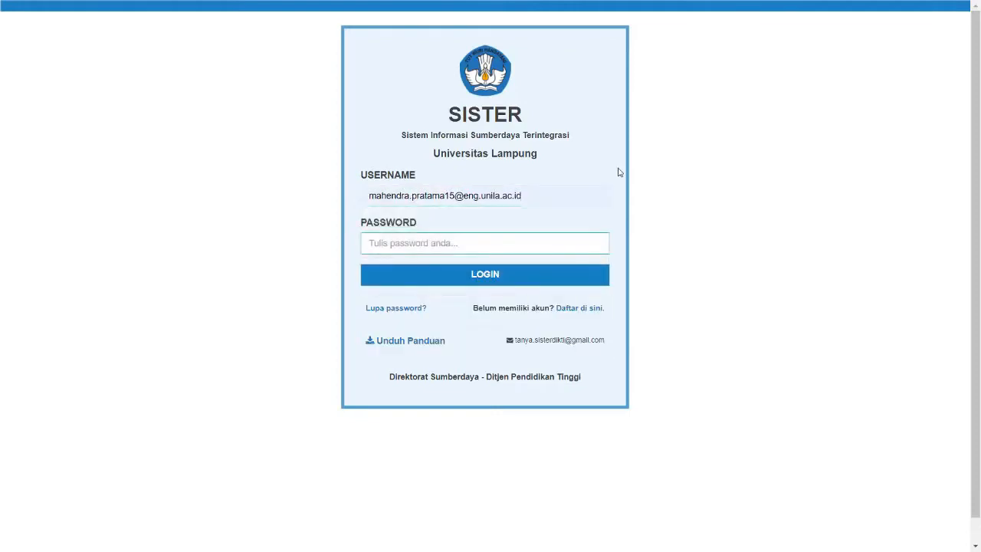
{"action": "type", "text": "••••••••••"}
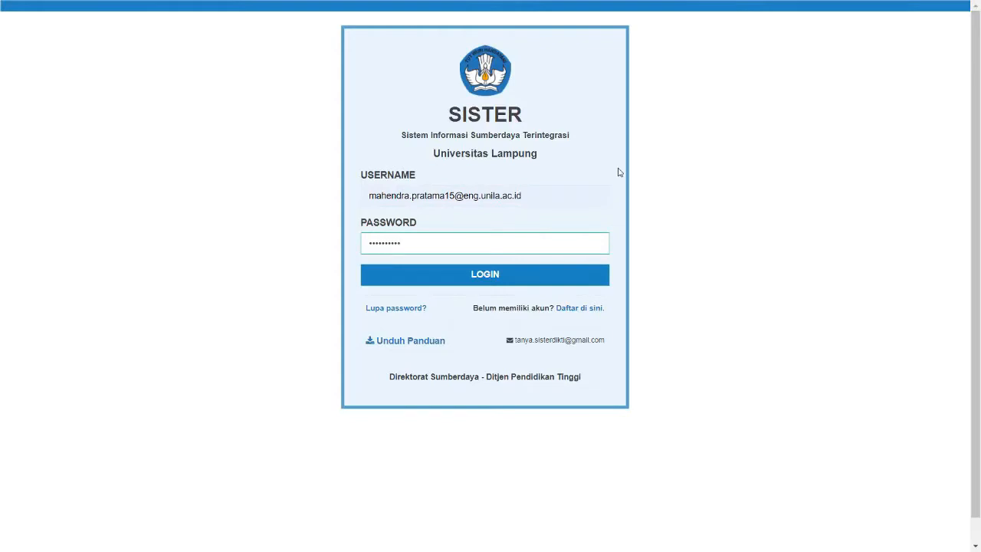
{"action": "key", "text": "Return"}
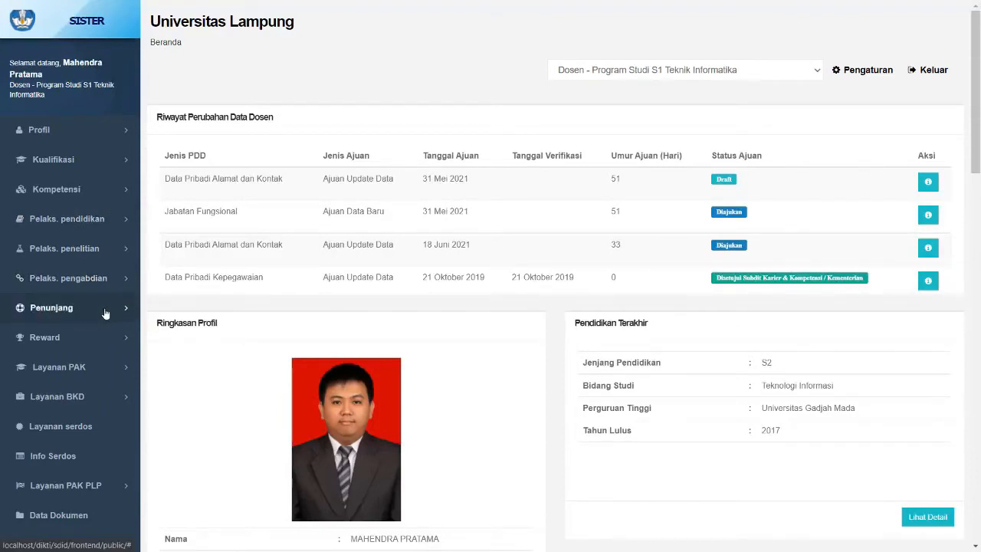
Open Rekap Kegiatan under Layanan BKD and start filling in the performance report for semester 2020/2021 Genap
{"action": "left_click", "coordinate": [92, 167]}
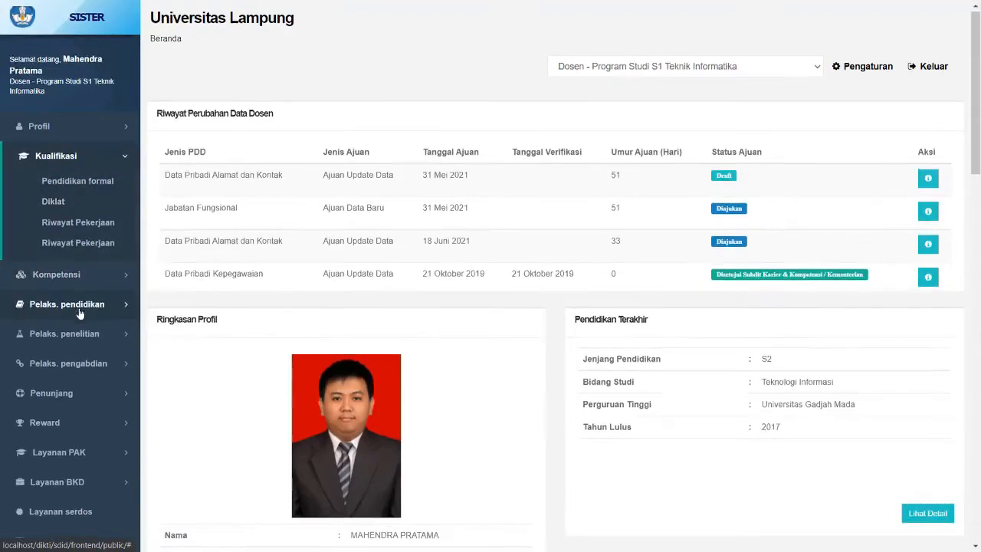
{"action": "scroll", "coordinate": [69, 322], "scroll_direction": "down", "scroll_amount": 1}
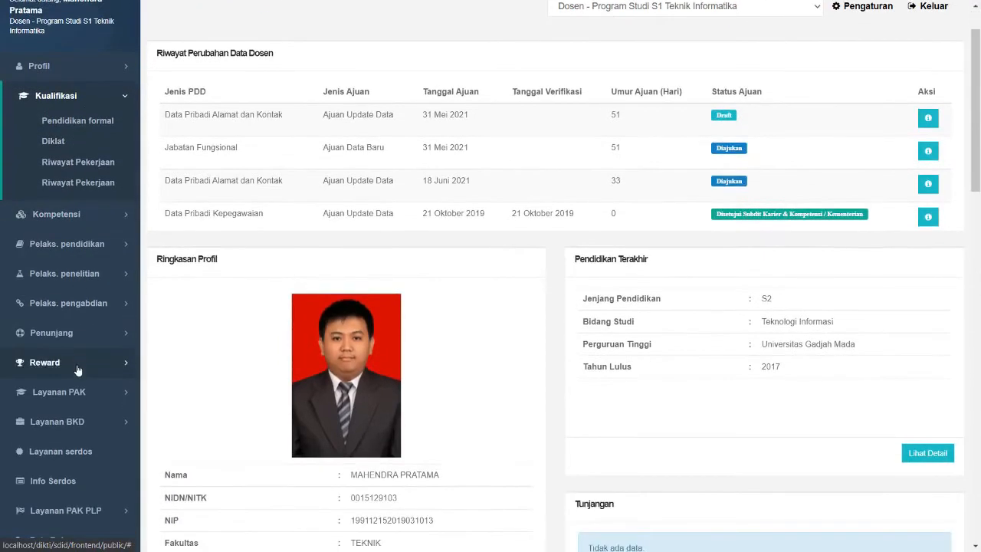
{"action": "left_click", "coordinate": [89, 429]}
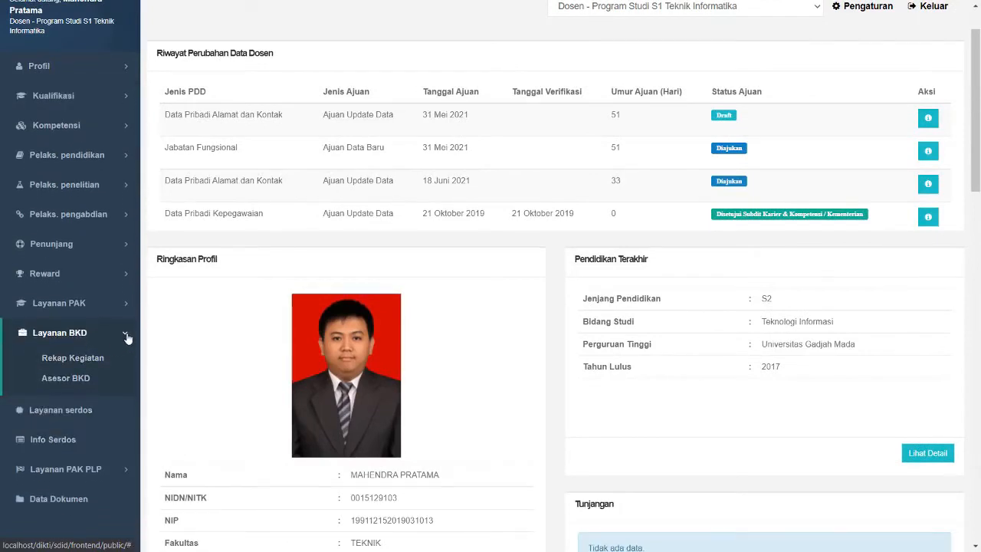
{"action": "left_click", "coordinate": [88, 368]}
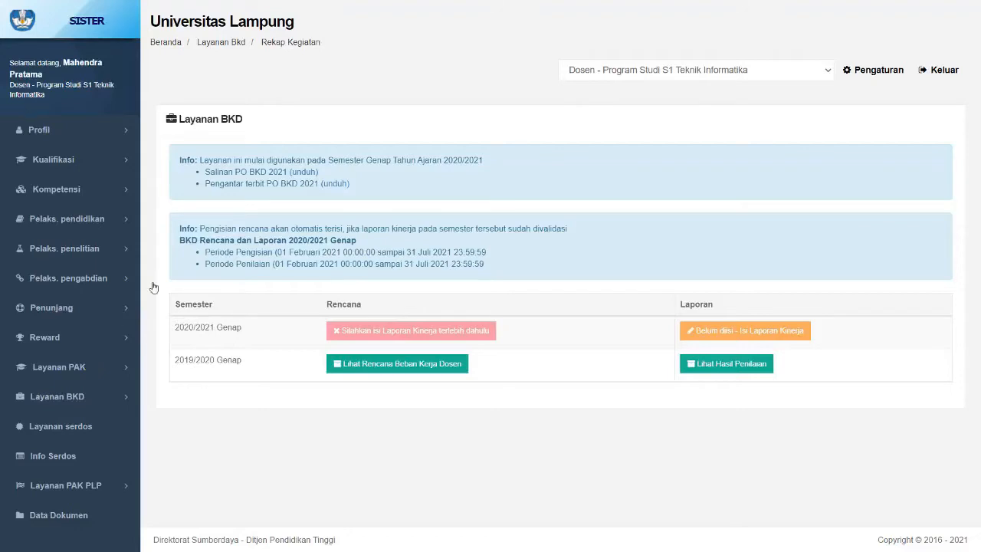
{"action": "left_click", "coordinate": [775, 331]}
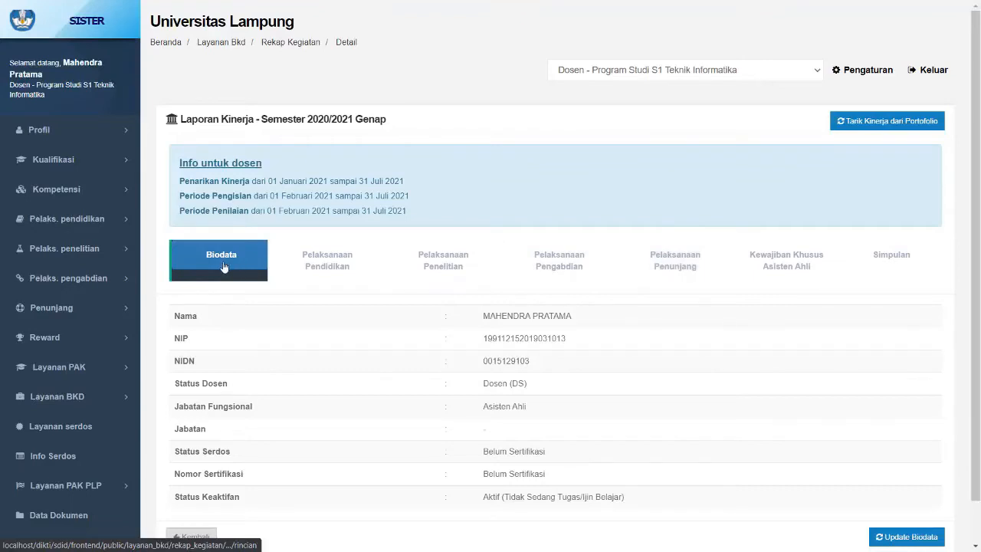
Open the report's Pelaksanaan Pendidikan section and examine its activity tables and the source menus of their data
{"action": "left_click", "coordinate": [325, 266]}
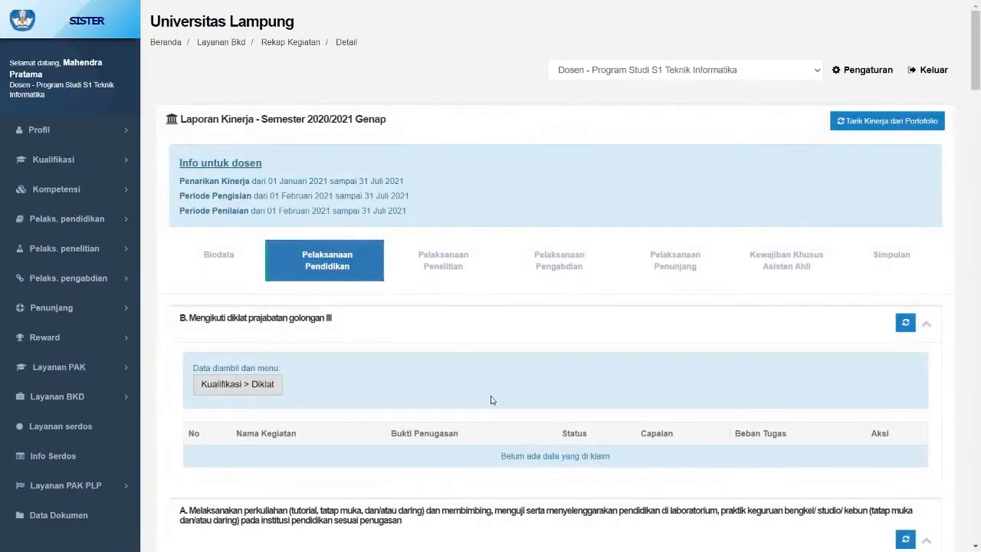
{"action": "scroll", "coordinate": [492, 400], "scroll_direction": "down", "scroll_amount": 1}
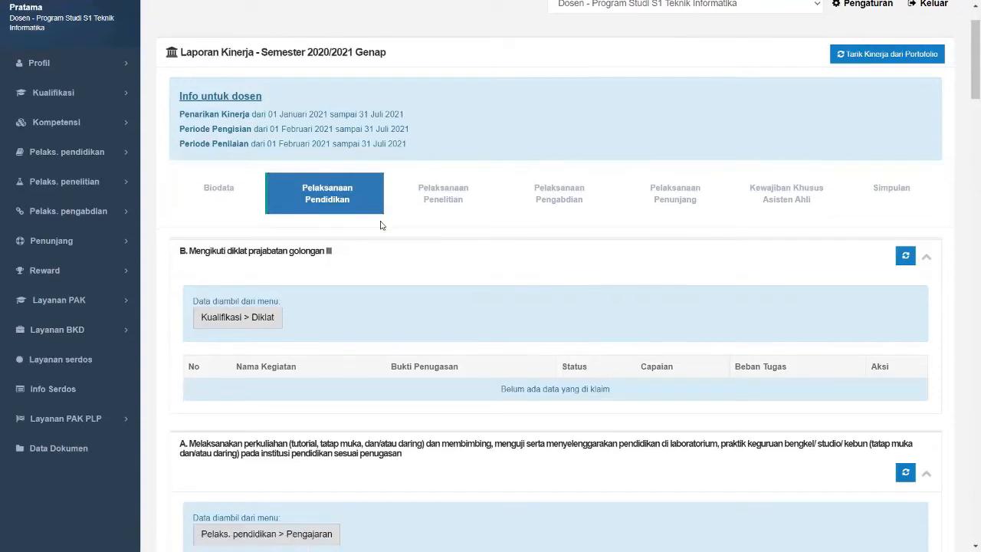
{"action": "scroll", "coordinate": [384, 233], "scroll_direction": "down", "scroll_amount": 3}
{"action": "scroll", "coordinate": [384, 232], "scroll_direction": "down", "scroll_amount": 5}
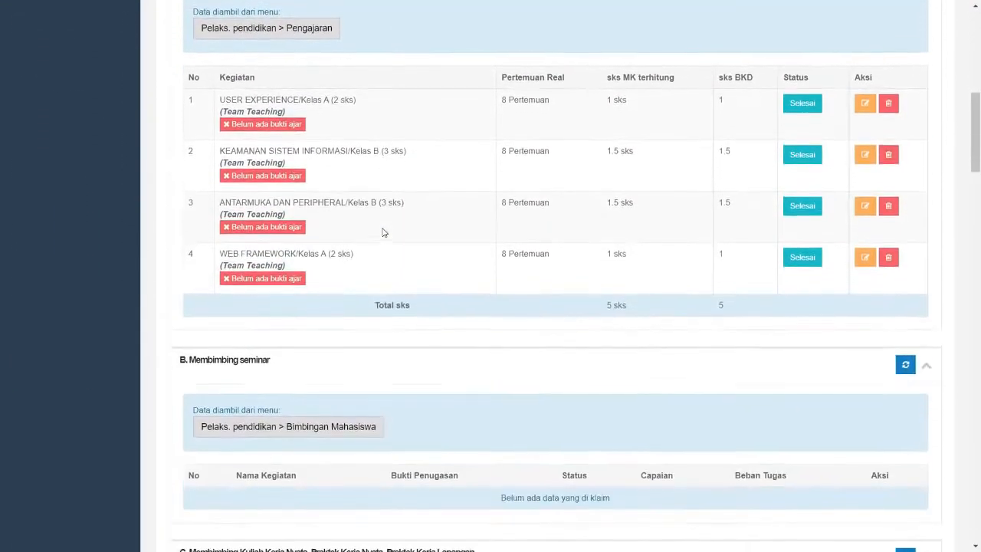
{"action": "scroll", "coordinate": [384, 233], "scroll_direction": "up", "scroll_amount": 6}
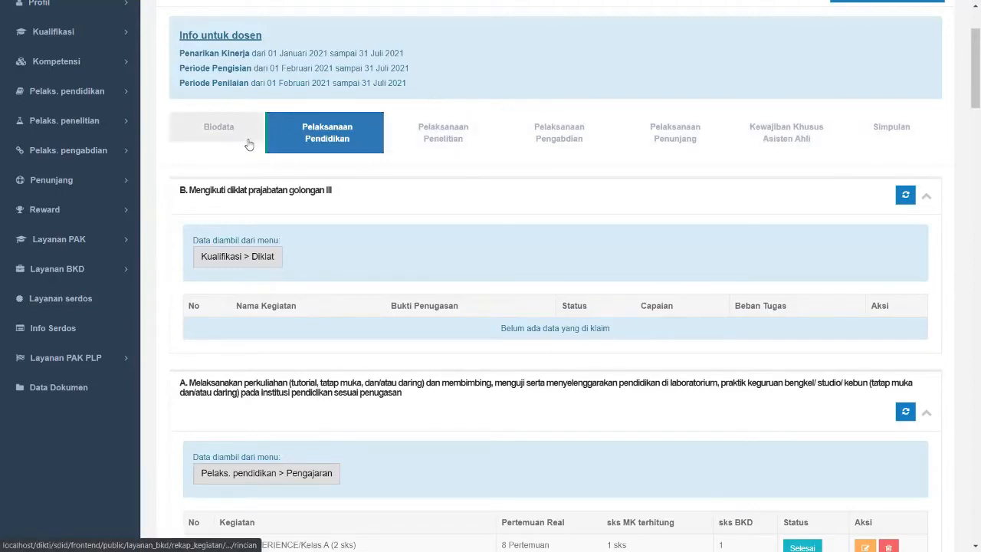
{"action": "scroll", "coordinate": [587, 340], "scroll_direction": "up", "scroll_amount": 2}
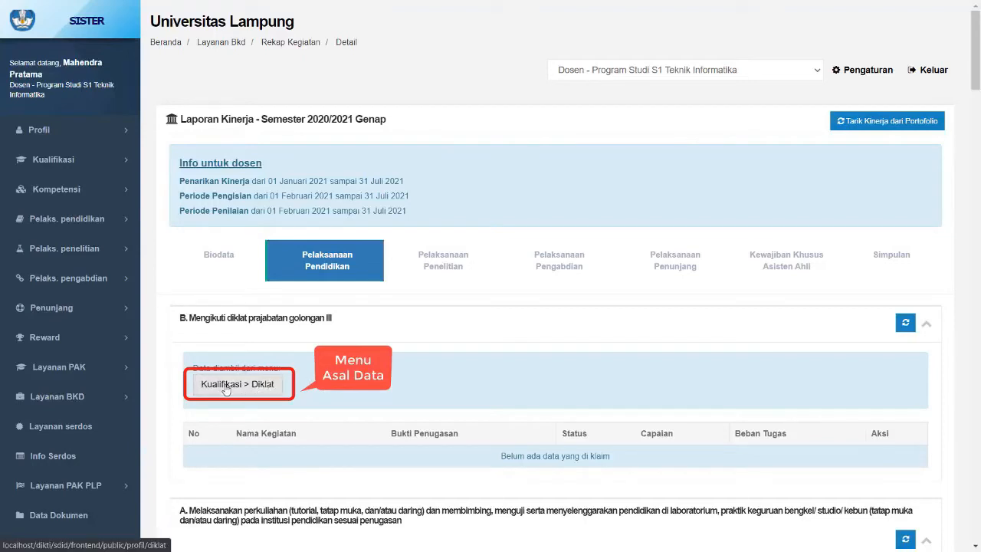
{"action": "scroll", "coordinate": [226, 391], "scroll_direction": "down", "scroll_amount": 1}
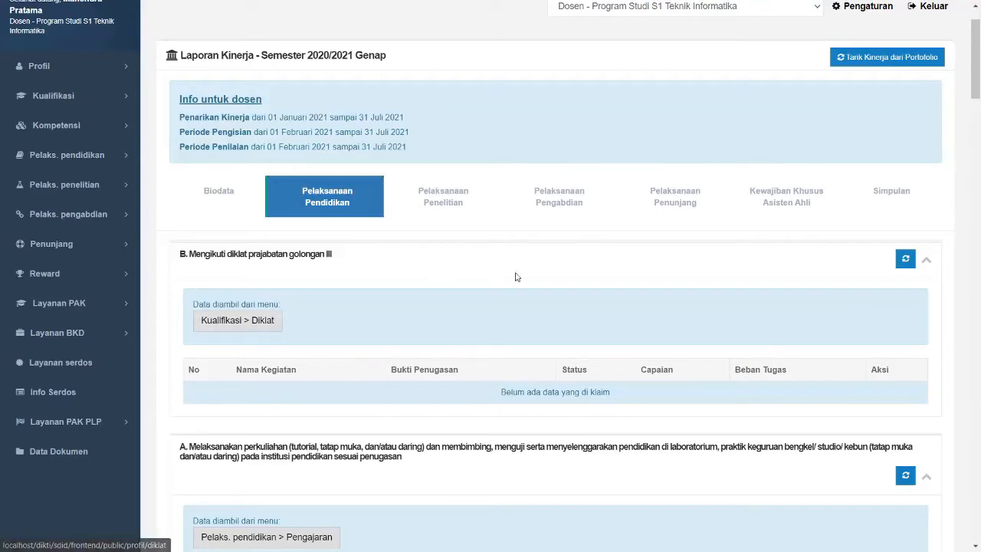
View the Kualifikasi > Diklat source page of the diklat prajabatan section, close it and return to the full-screen report
{"action": "left_click", "coordinate": [242, 323]}
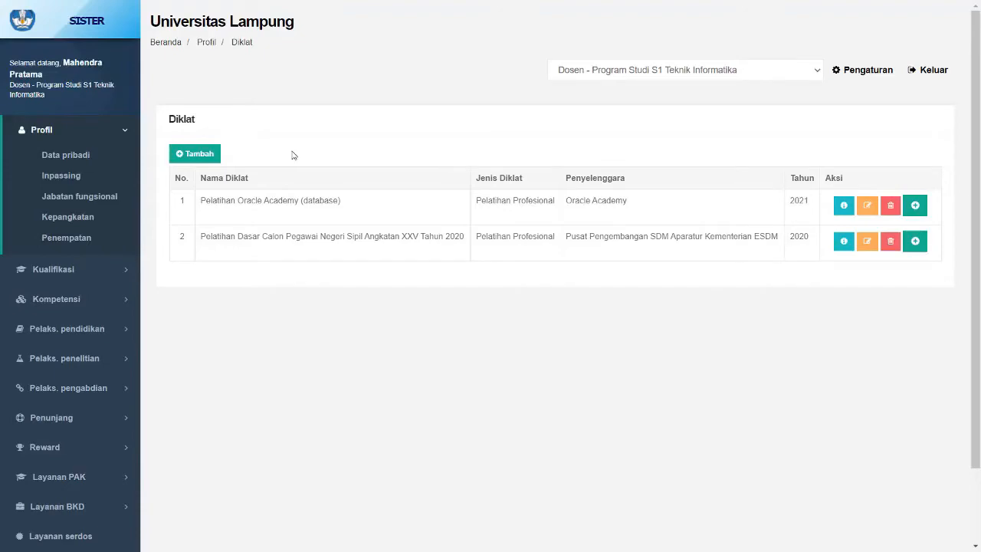
{"action": "key", "text": "F11"}
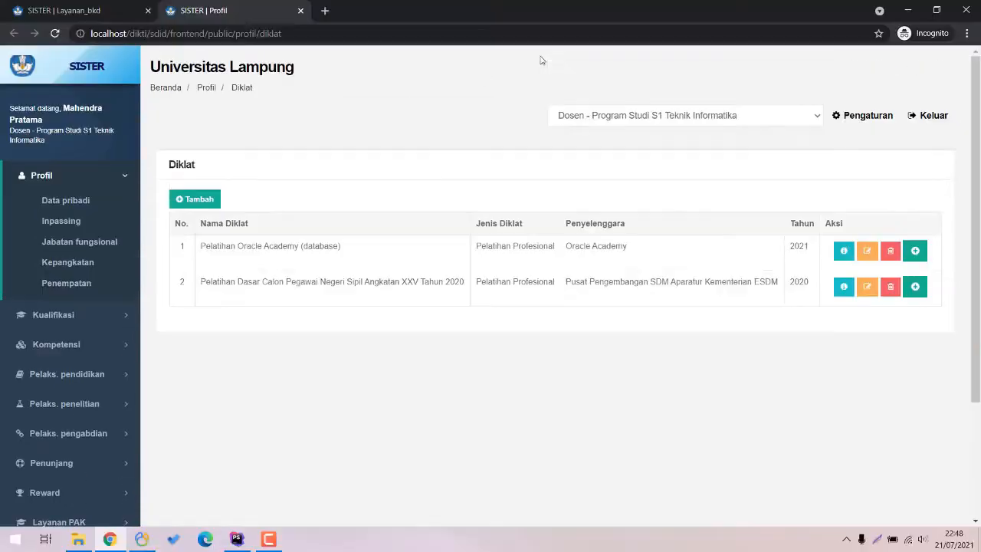
{"action": "left_click", "coordinate": [300, 10]}
{"action": "key", "text": "F11"}
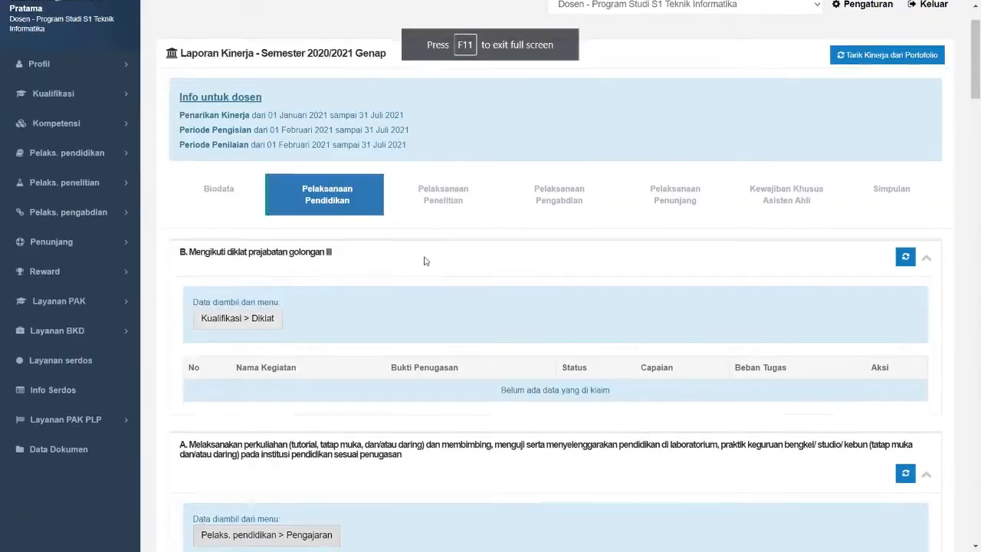
Open the Kualifikasi > Diklat source page from the diklat prajabatan section and start adding a new diklat record
{"action": "scroll", "coordinate": [429, 257], "scroll_direction": "down", "scroll_amount": 3}
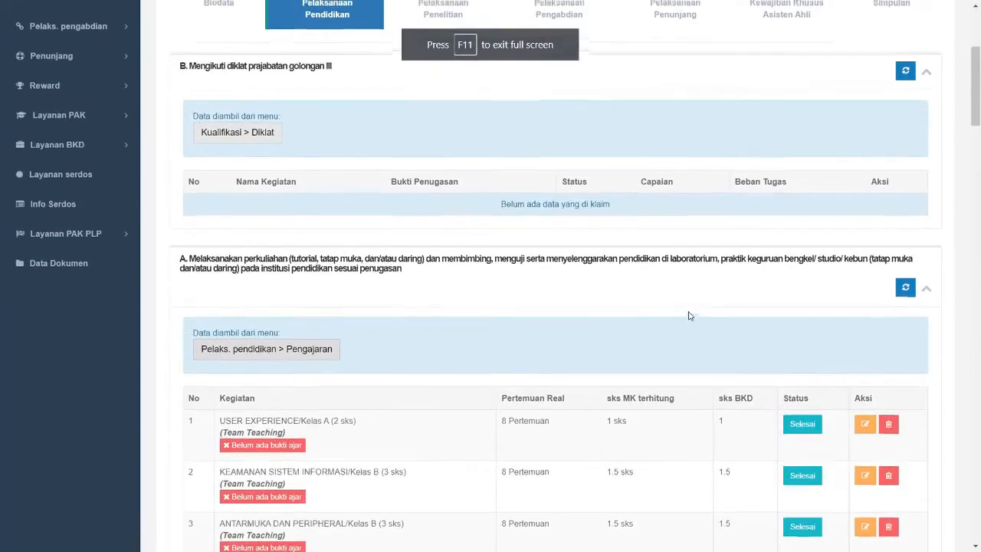
{"action": "scroll", "coordinate": [689, 315], "scroll_direction": "up", "scroll_amount": 4}
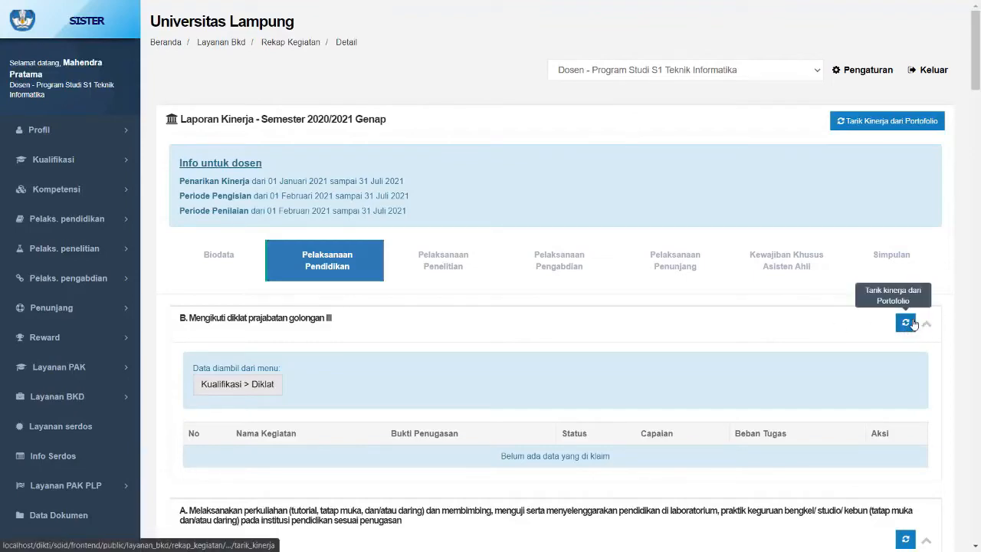
{"action": "scroll", "coordinate": [913, 324], "scroll_direction": "down", "scroll_amount": 2}
{"action": "scroll", "coordinate": [905, 414], "scroll_direction": "down", "scroll_amount": 2}
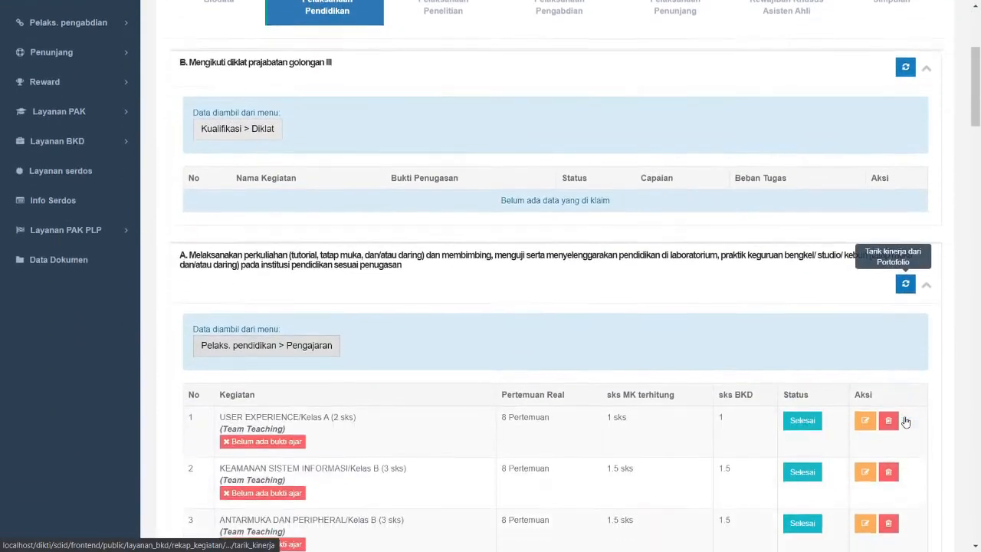
{"action": "scroll", "coordinate": [559, 324], "scroll_direction": "up", "scroll_amount": 2}
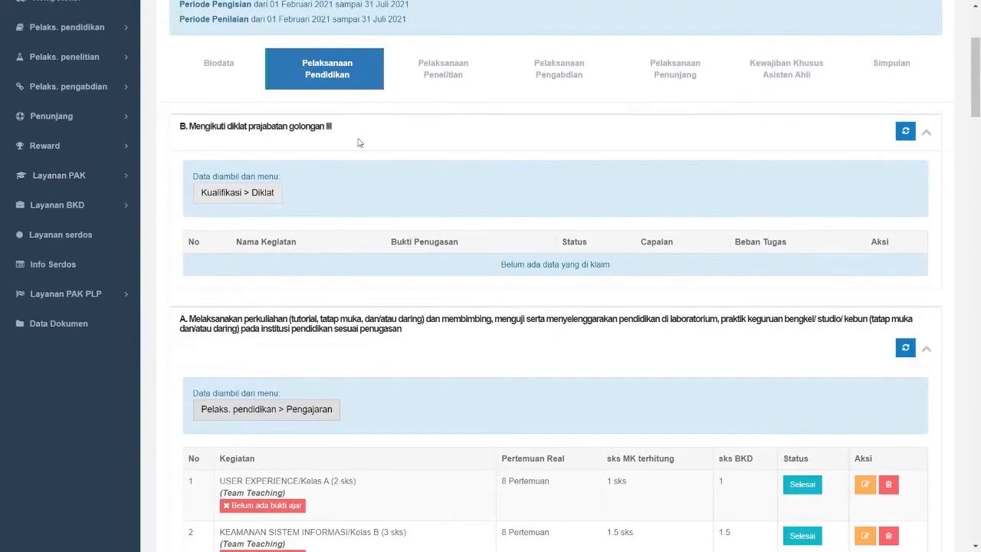
{"action": "scroll", "coordinate": [359, 142], "scroll_direction": "up", "scroll_amount": 1}
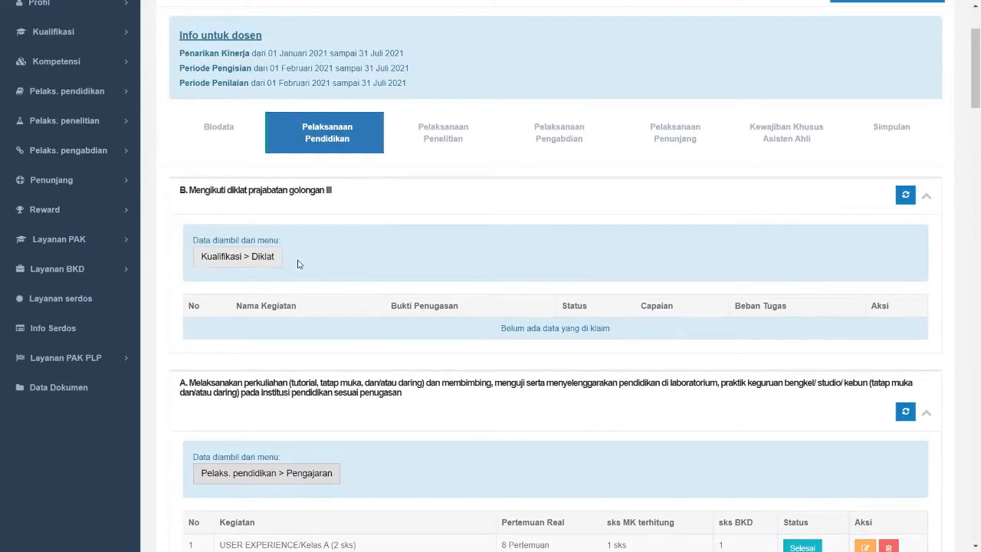
{"action": "left_click", "coordinate": [254, 259]}
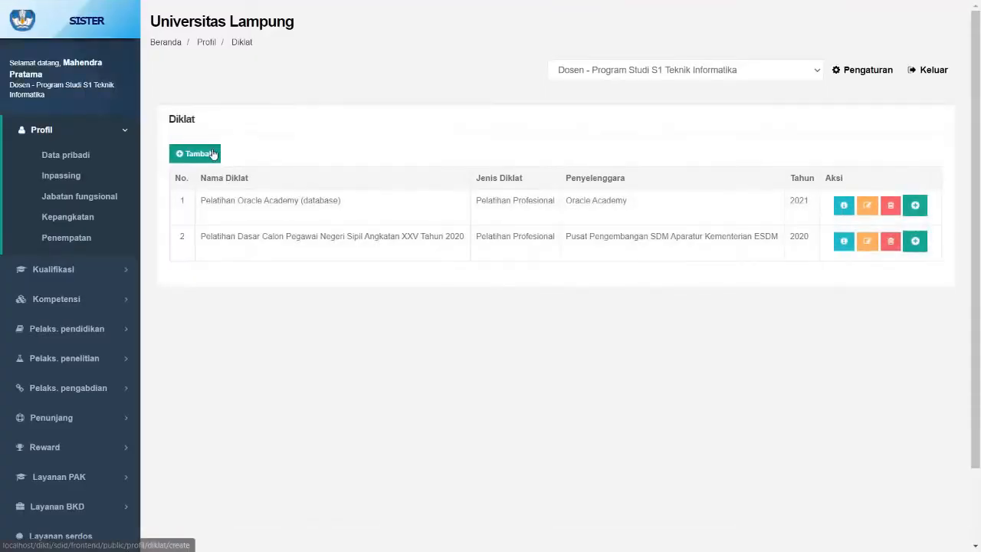
{"action": "left_click", "coordinate": [214, 154]}
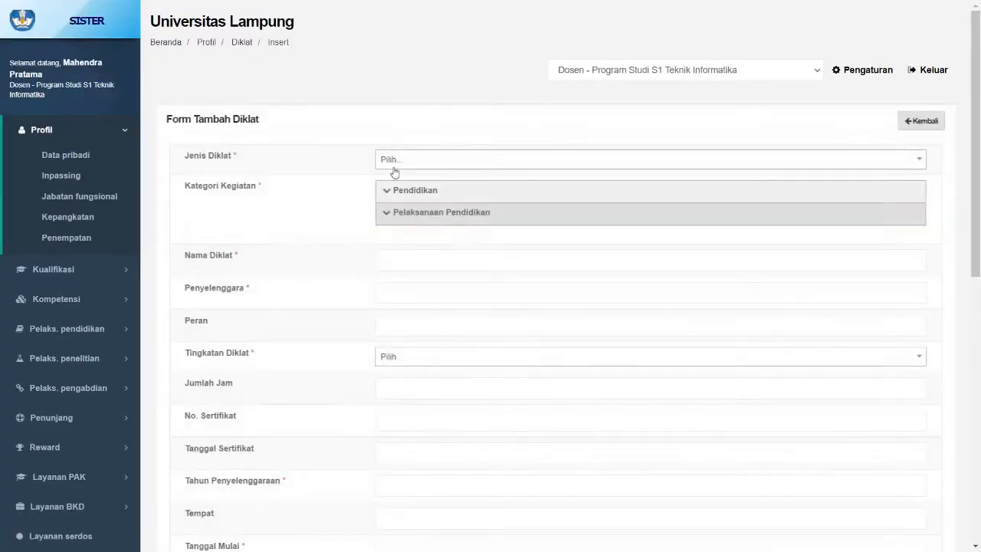
Set the activity category to "Melaksanakan Pelatihan Dasar (Prajabatan) golongan III" under Pendidikan
{"action": "left_click", "coordinate": [417, 214]}
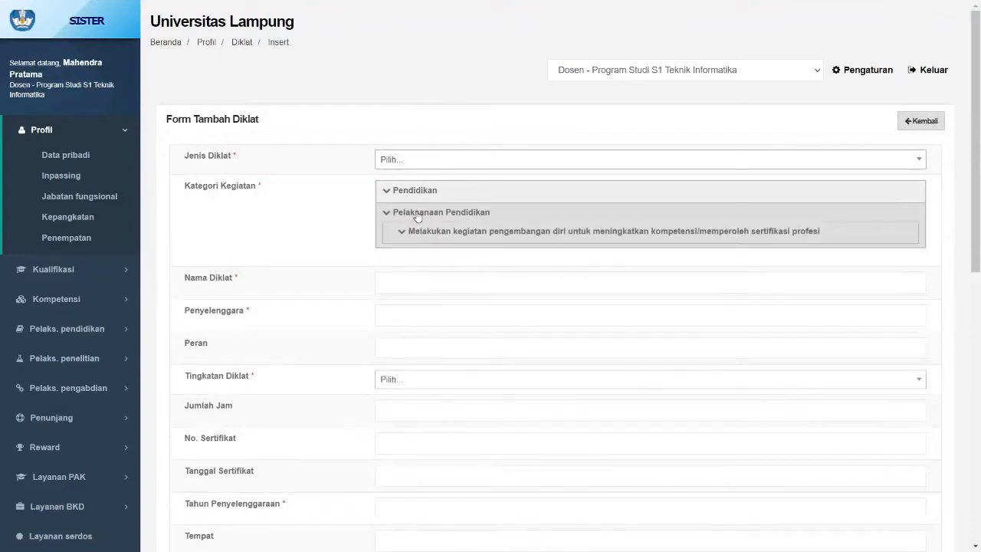
{"action": "left_click", "coordinate": [434, 233]}
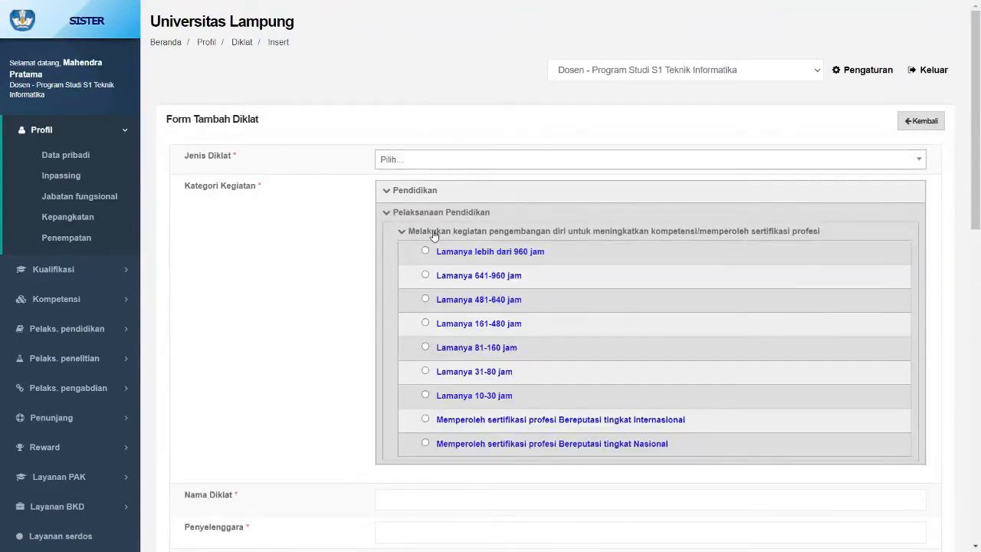
{"action": "left_click", "coordinate": [431, 197]}
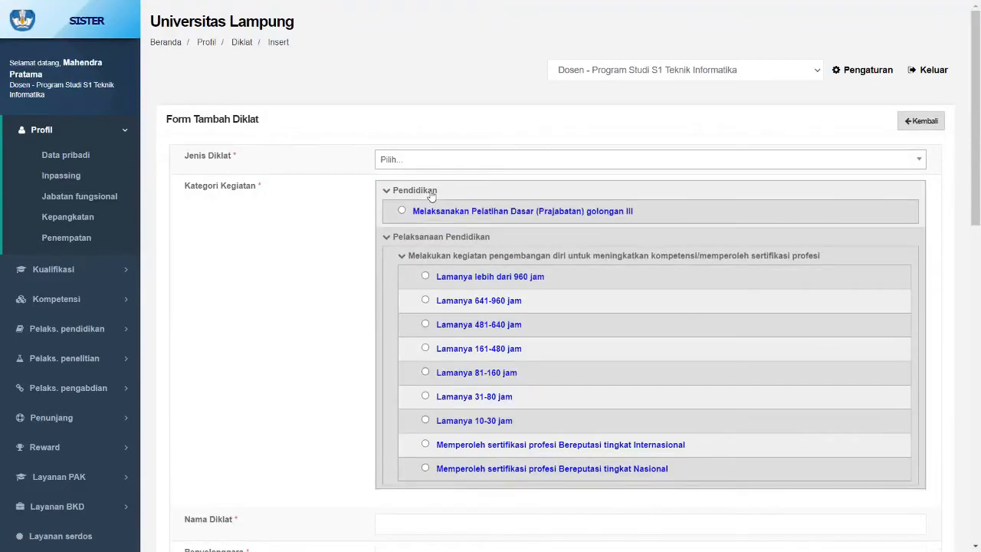
{"action": "left_click", "coordinate": [451, 216]}
Enter "Kegiatan A" as the Nama Diklat and Universitas Lampung as the Penyelenggara
{"action": "scroll", "coordinate": [452, 216], "scroll_direction": "down", "scroll_amount": 3}
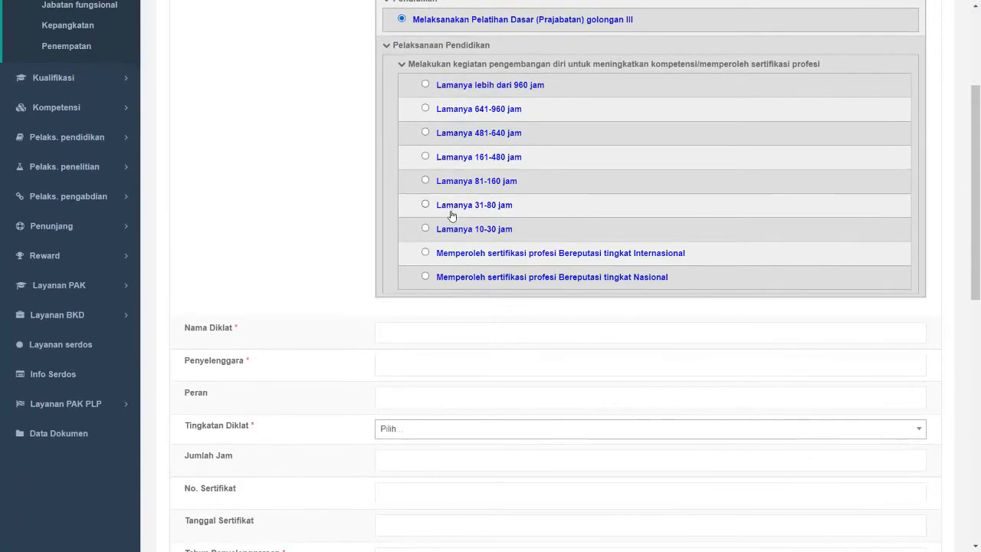
{"action": "scroll", "coordinate": [432, 241], "scroll_direction": "down", "scroll_amount": 1}
{"action": "left_click", "coordinate": [397, 260]}
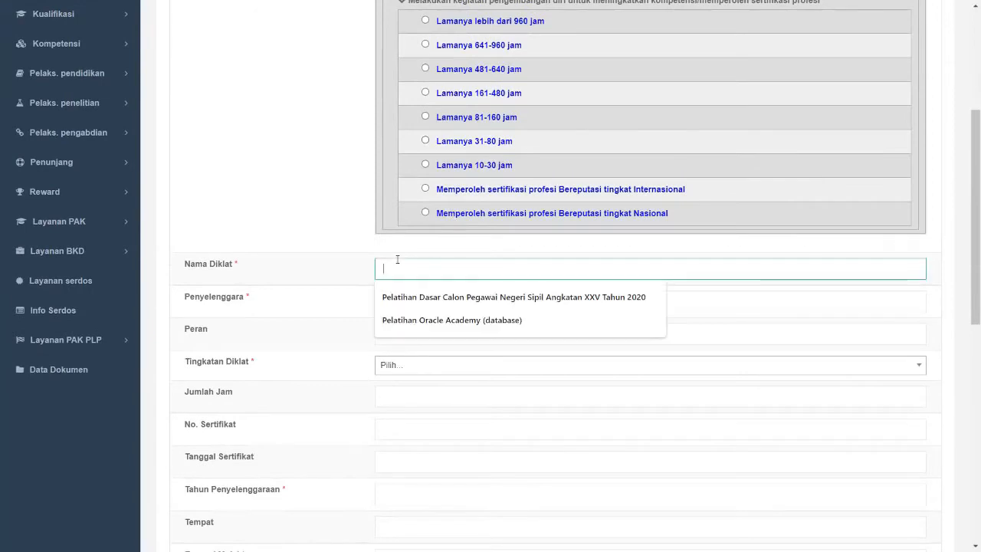
{"action": "type", "text": "Kegiatan A"}
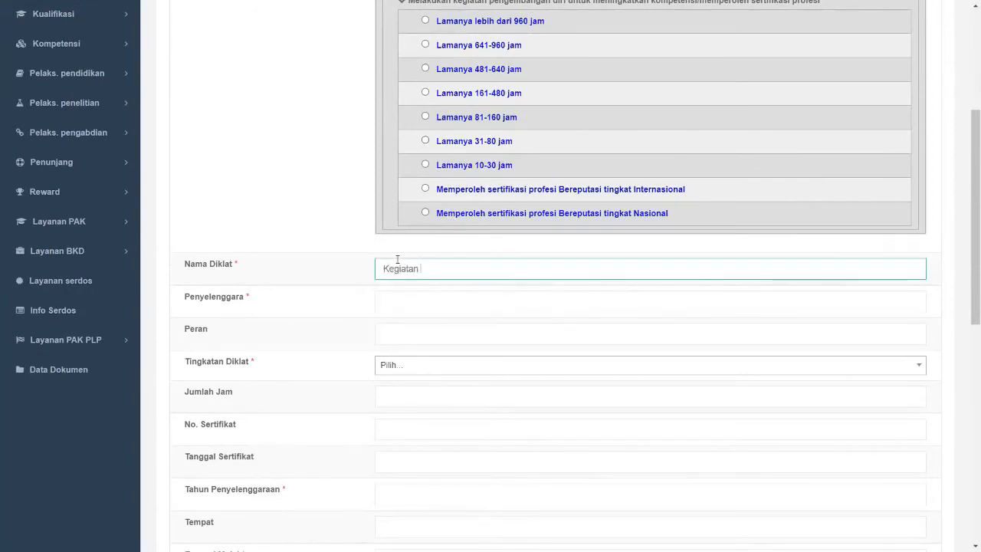
{"action": "left_click", "coordinate": [424, 307]}
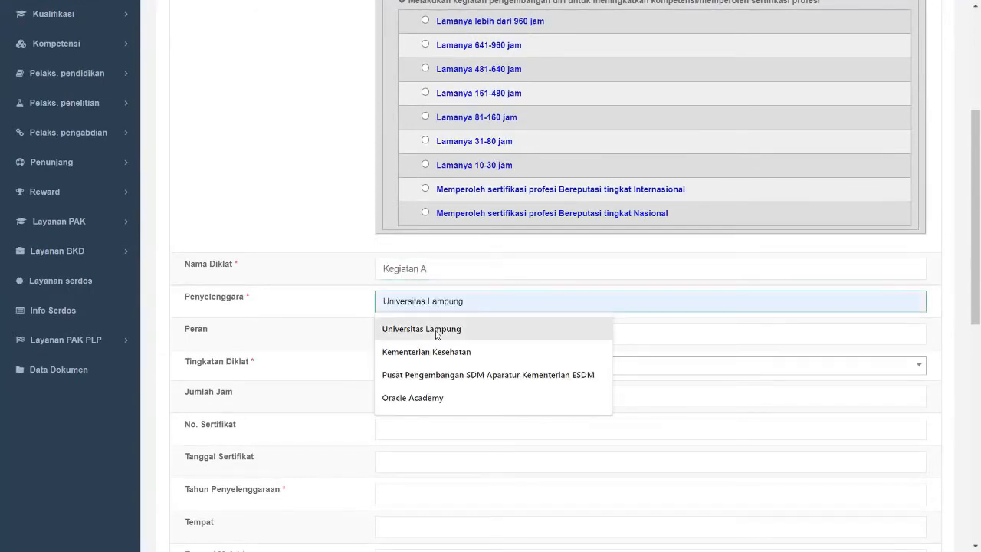
{"action": "left_click", "coordinate": [394, 332]}
Set the Peran to Peserta and the Tingkatan Diklat to Lokal
{"action": "left_click", "coordinate": [395, 334]}
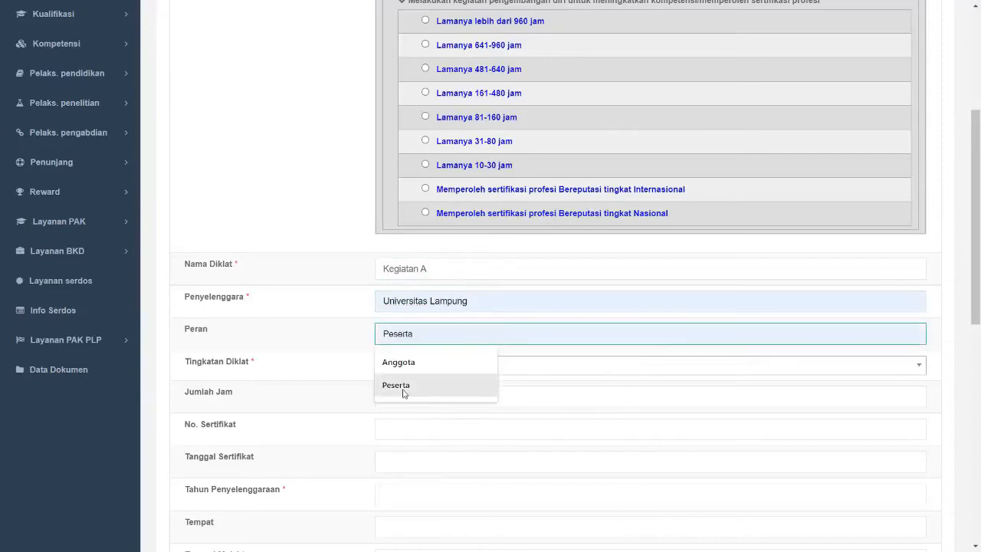
{"action": "left_click", "coordinate": [403, 388]}
{"action": "left_click", "coordinate": [405, 369]}
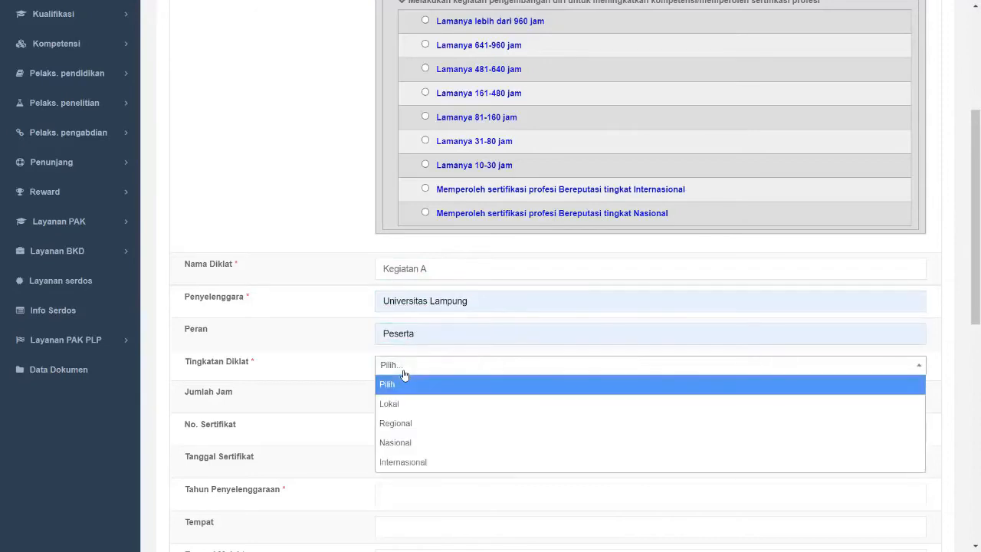
{"action": "left_click", "coordinate": [403, 414]}
Set the Tahun Penyelenggaraan of the diklat to 2021
{"action": "scroll", "coordinate": [398, 413], "scroll_direction": "down", "scroll_amount": 3}
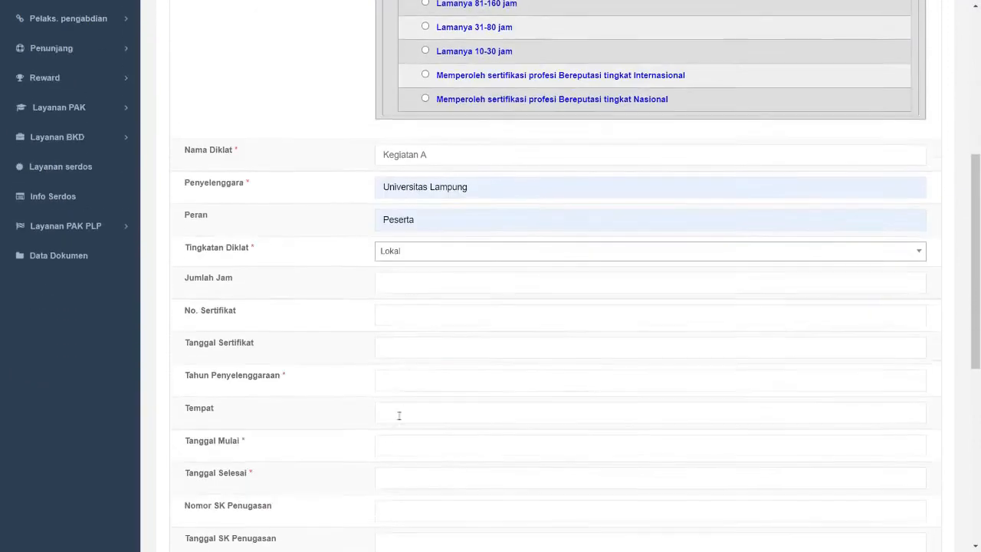
{"action": "left_click", "coordinate": [409, 362]}
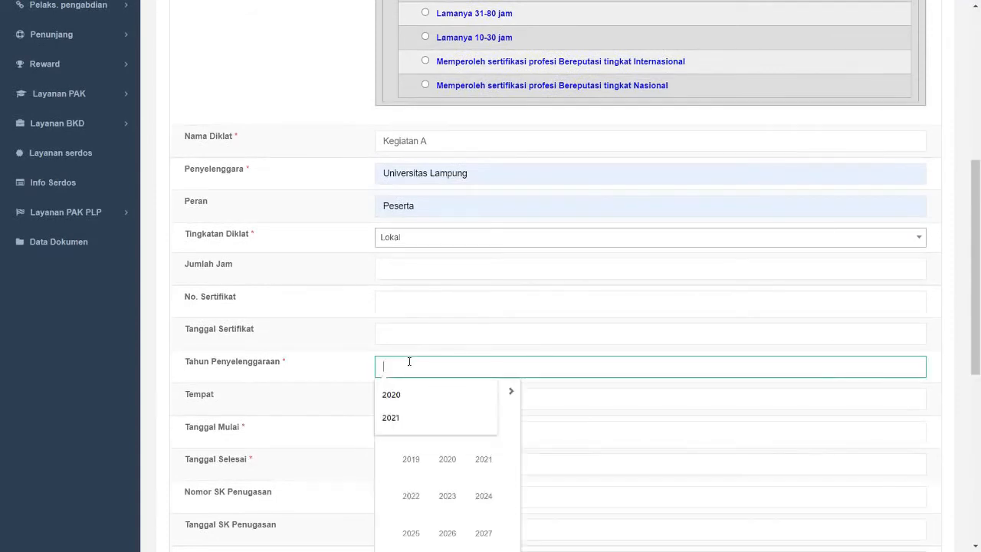
{"action": "left_click", "coordinate": [407, 416]}
{"action": "left_click", "coordinate": [169, 407]}
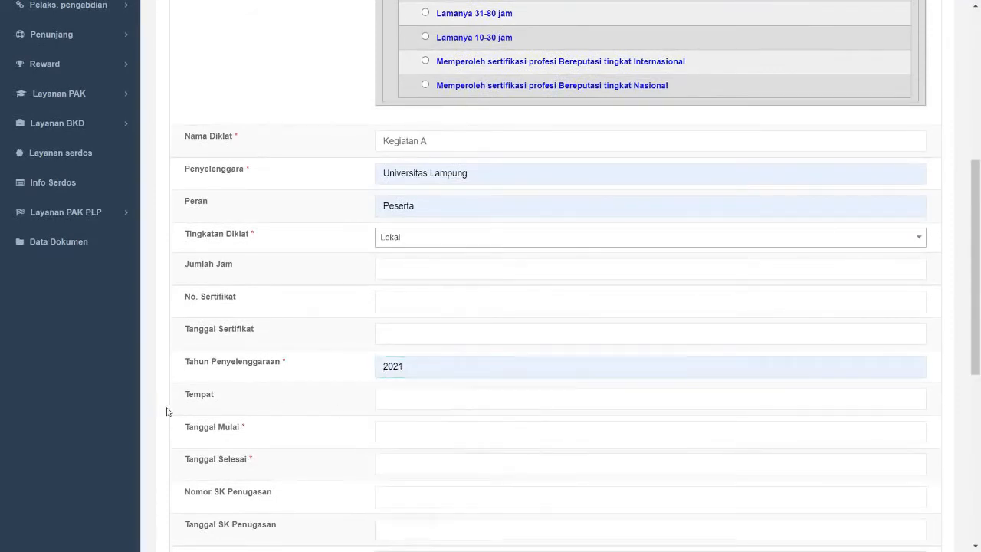
Set the Tanggal Mulai to 01/05/2021 and the Tanggal Selesai to 04/05/2021
{"action": "left_click", "coordinate": [388, 430]}
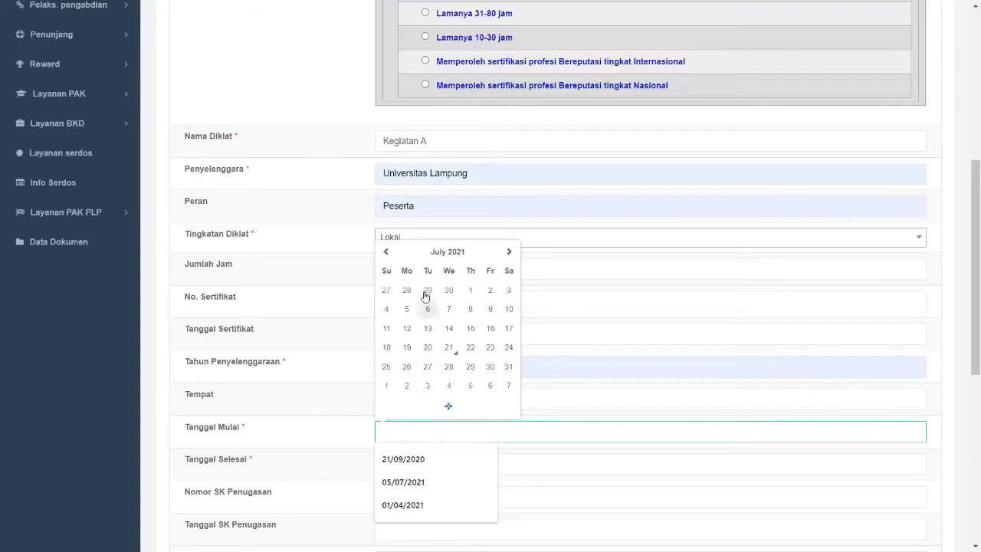
{"action": "left_click", "coordinate": [439, 255]}
{"action": "left_click", "coordinate": [448, 299]}
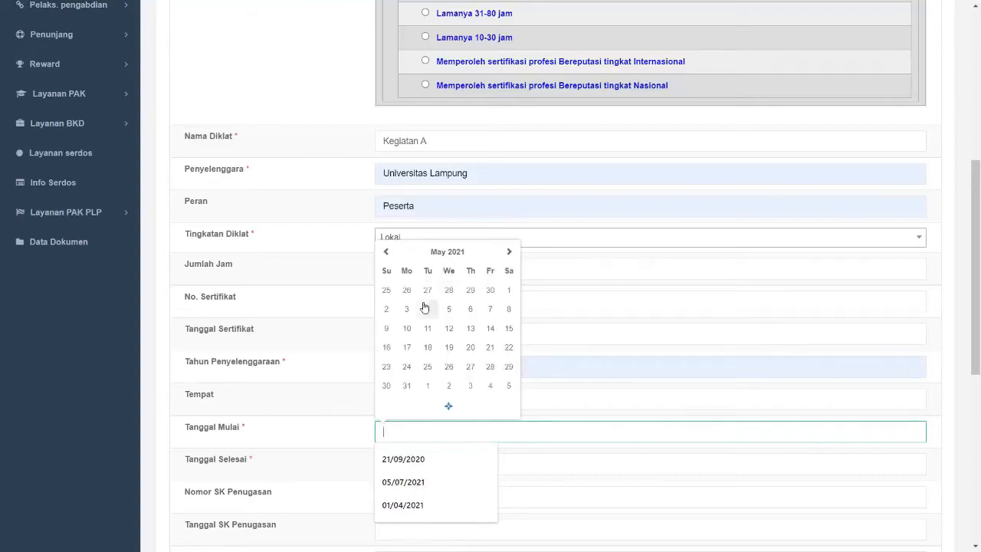
{"action": "left_click", "coordinate": [509, 290]}
{"action": "scroll", "coordinate": [345, 433], "scroll_direction": "down", "scroll_amount": 1}
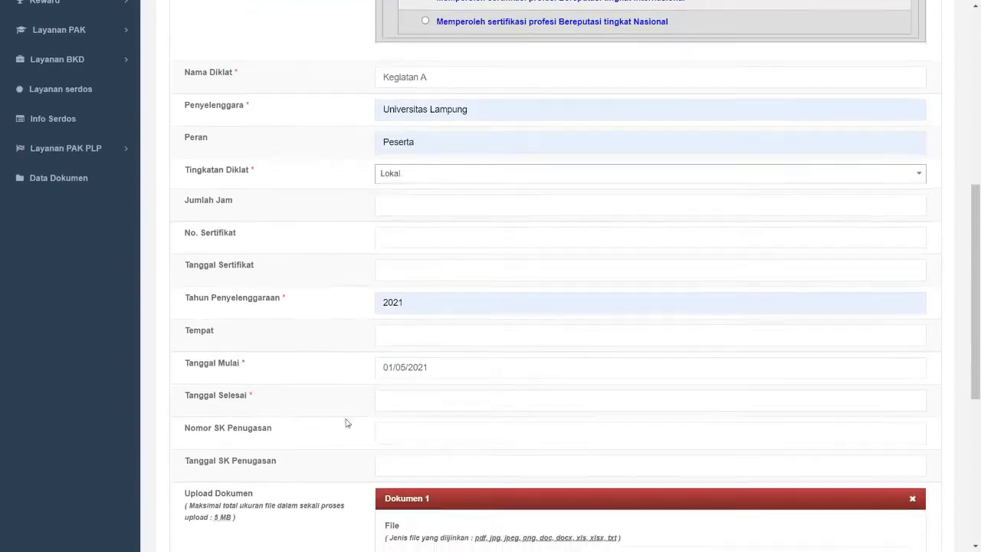
{"action": "left_click", "coordinate": [400, 406]}
{"action": "left_click", "coordinate": [447, 219]}
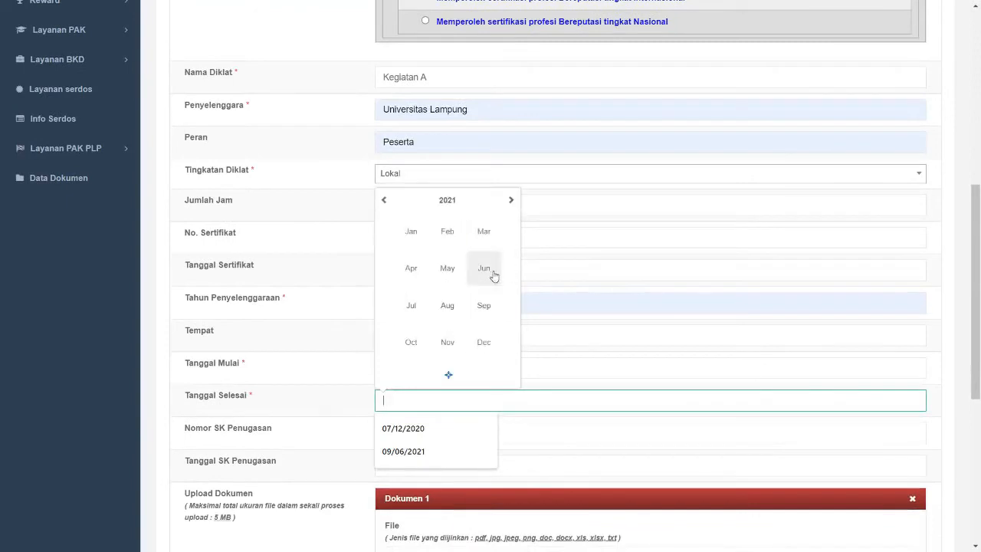
{"action": "left_click", "coordinate": [447, 268]}
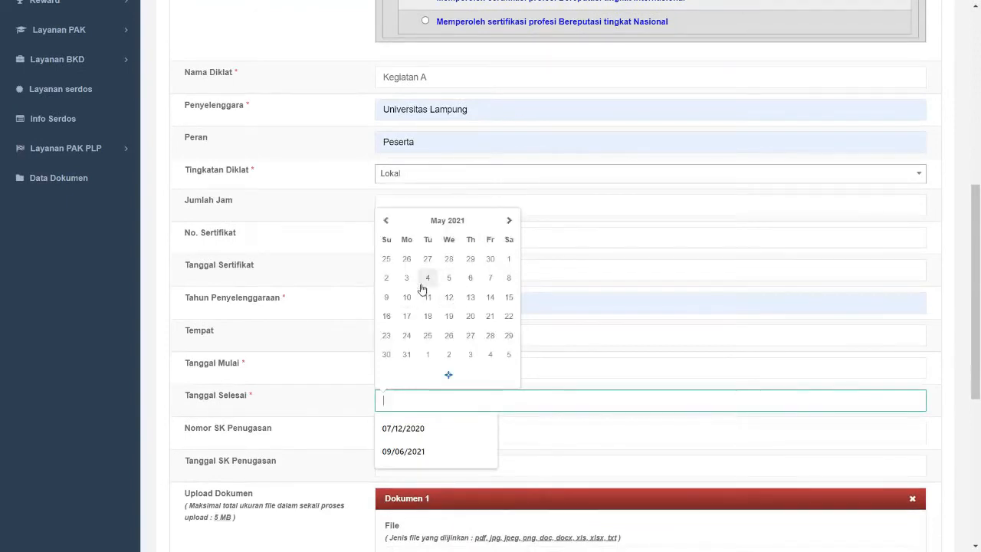
{"action": "left_click", "coordinate": [429, 279]}
Set the Nomor SK Penugasan to 29/E/KPT/2021 and copy the start date 01/05/2021 into the Tanggal SK Penugasan
{"action": "scroll", "coordinate": [304, 348], "scroll_direction": "down", "scroll_amount": 2}
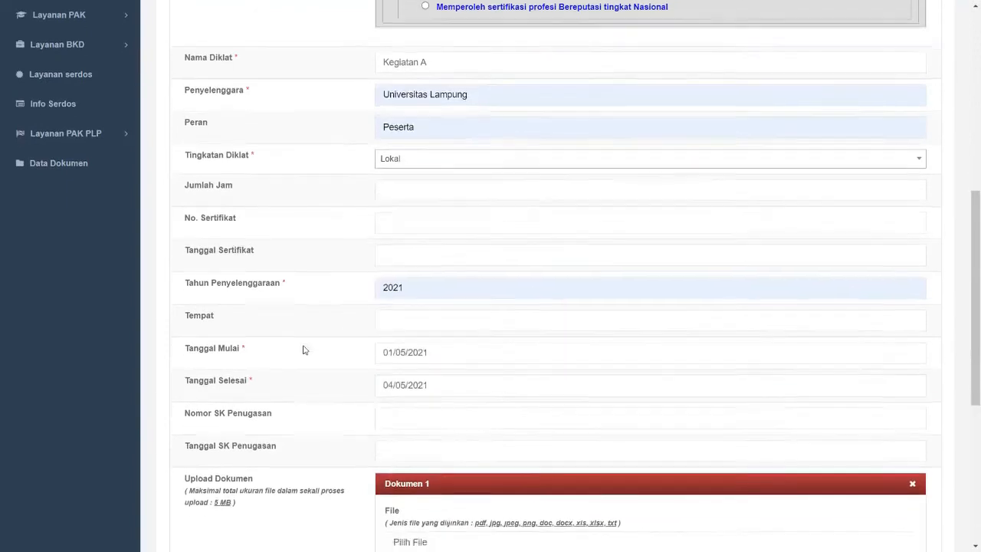
{"action": "left_click", "coordinate": [402, 304]}
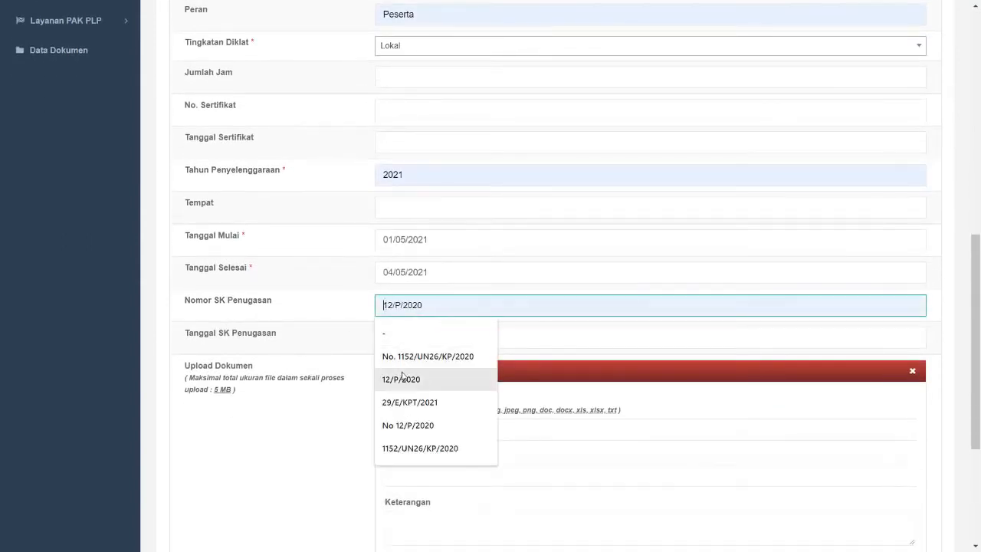
{"action": "left_click", "coordinate": [410, 402]}
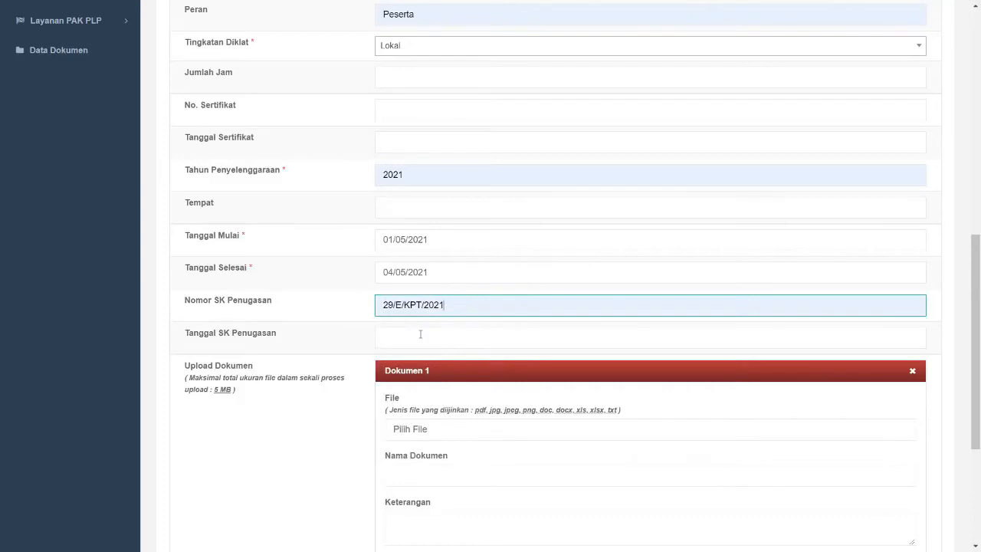
{"action": "left_click_drag", "start_coordinate": [434, 241], "coordinate": [326, 237]}
{"action": "key", "text": "ctrl+c"}
{"action": "left_click", "coordinate": [228, 341]}
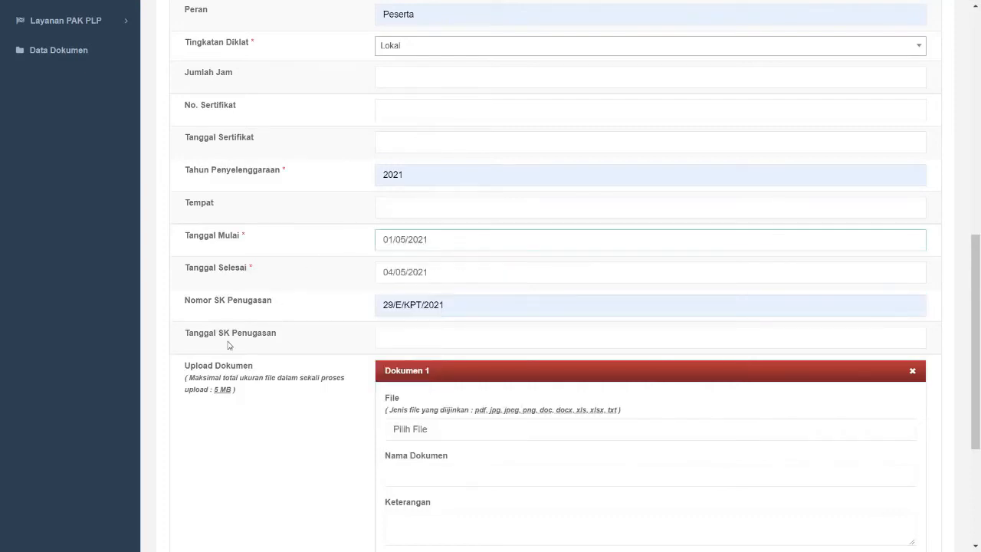
{"action": "left_click", "coordinate": [421, 335]}
{"action": "key", "text": "ctrl+v"}
{"action": "left_click", "coordinate": [136, 373]}
Attach 15-kompetensi-model-spencer-4-728.jpg from the Pictures folder as Dokumen 1 and name it "dokumen pendukung diklat"
{"action": "scroll", "coordinate": [157, 372], "scroll_direction": "down", "scroll_amount": 1}
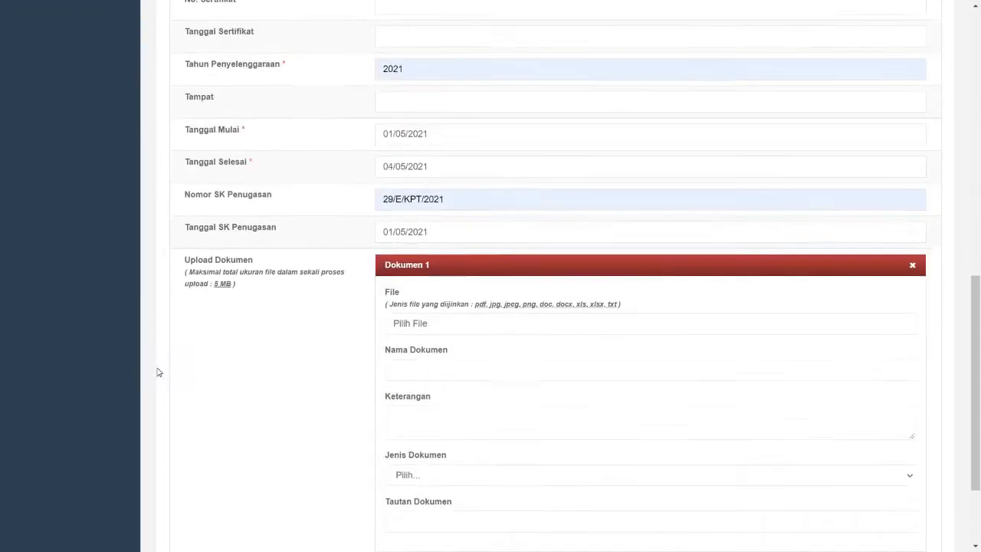
{"action": "scroll", "coordinate": [158, 372], "scroll_direction": "down", "scroll_amount": 1}
{"action": "left_click", "coordinate": [415, 247]}
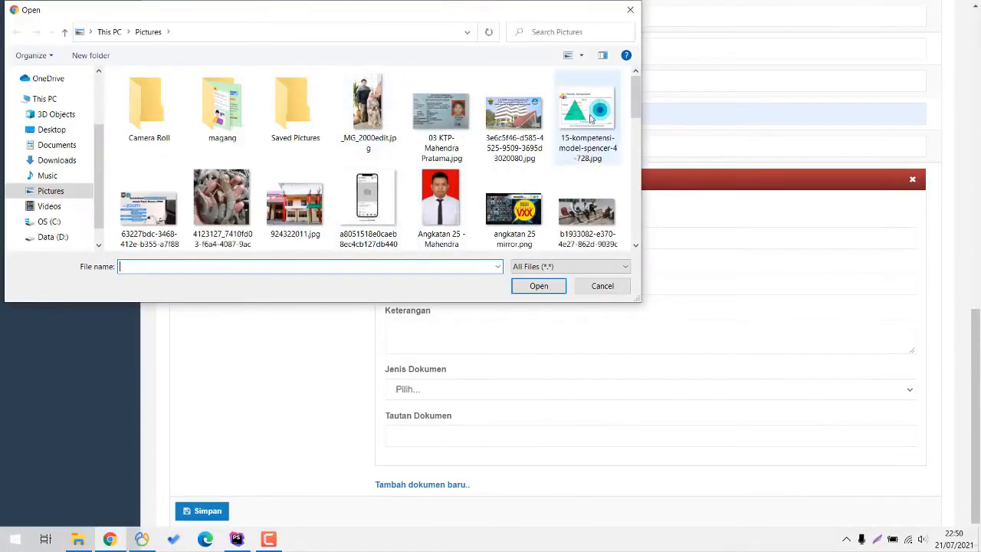
{"action": "double_click", "coordinate": [589, 115]}
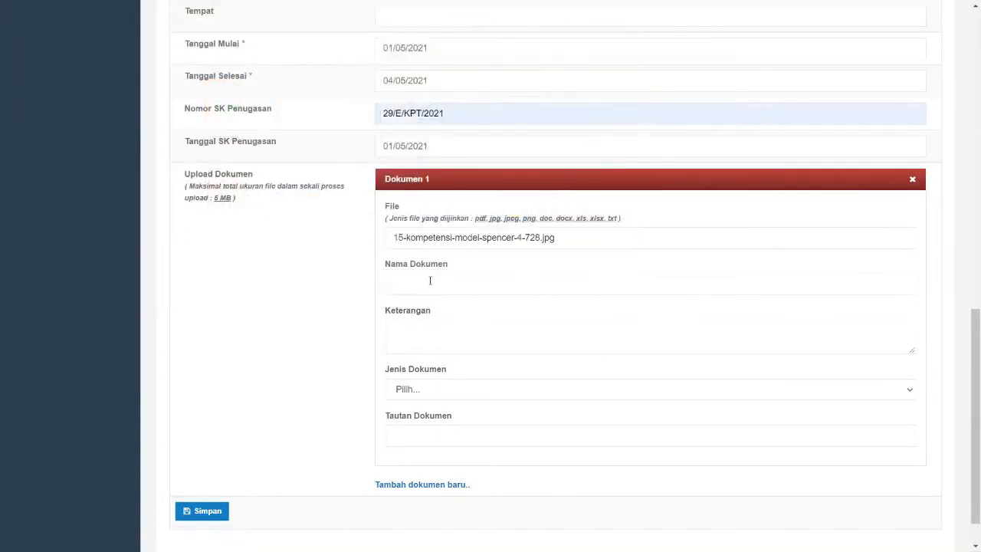
{"action": "left_click", "coordinate": [430, 280]}
{"action": "type", "text": "dokum"}
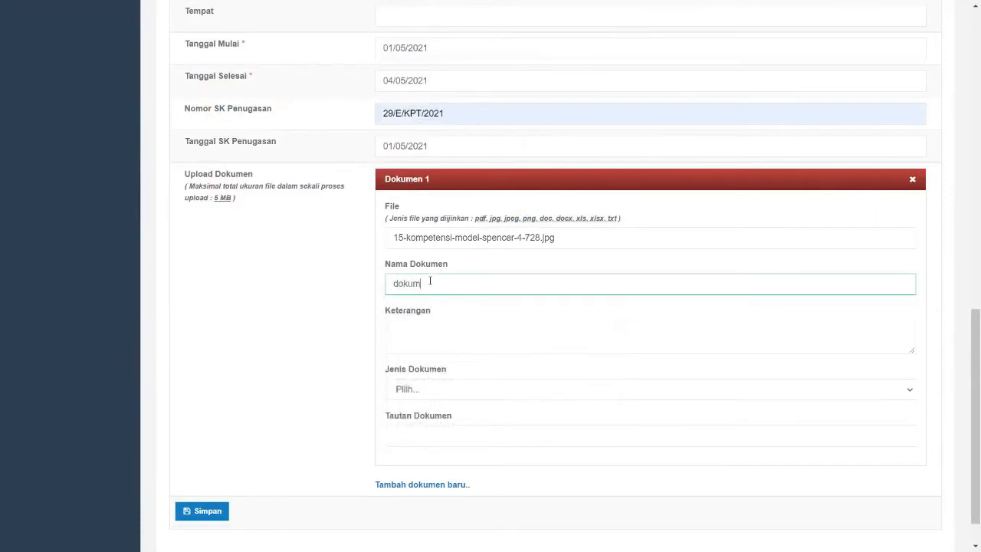
{"action": "type", "text": "en pendukung diklat"}
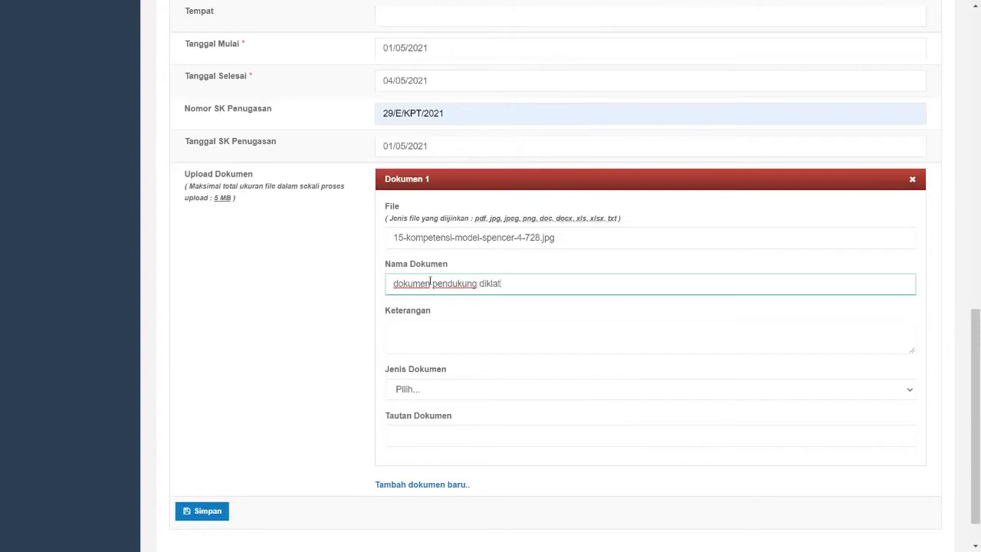
Set the Jenis Dokumen of Dokumen 1 to Lainnya and save the diklat record
{"action": "left_click", "coordinate": [459, 396]}
{"action": "left_click", "coordinate": [455, 324]}
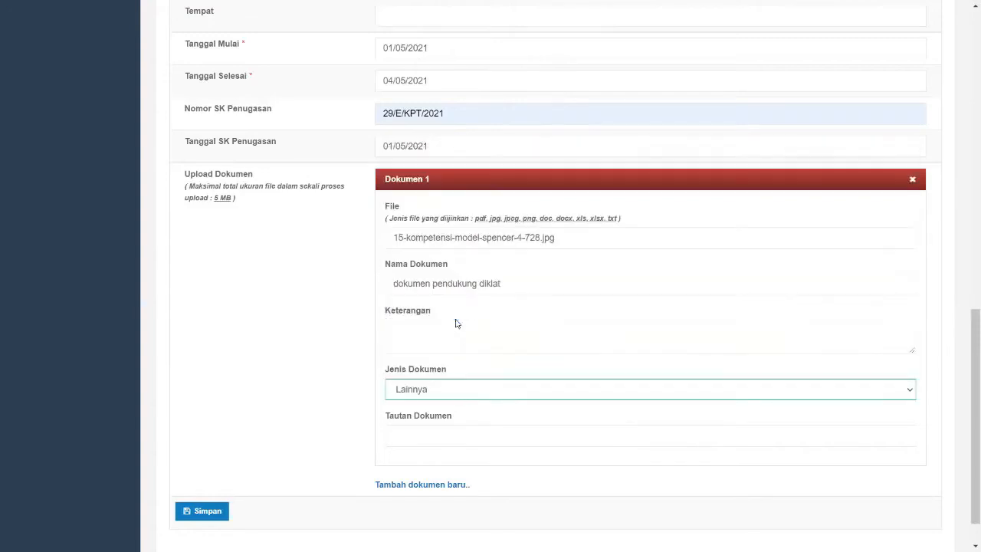
{"action": "left_click", "coordinate": [223, 512]}
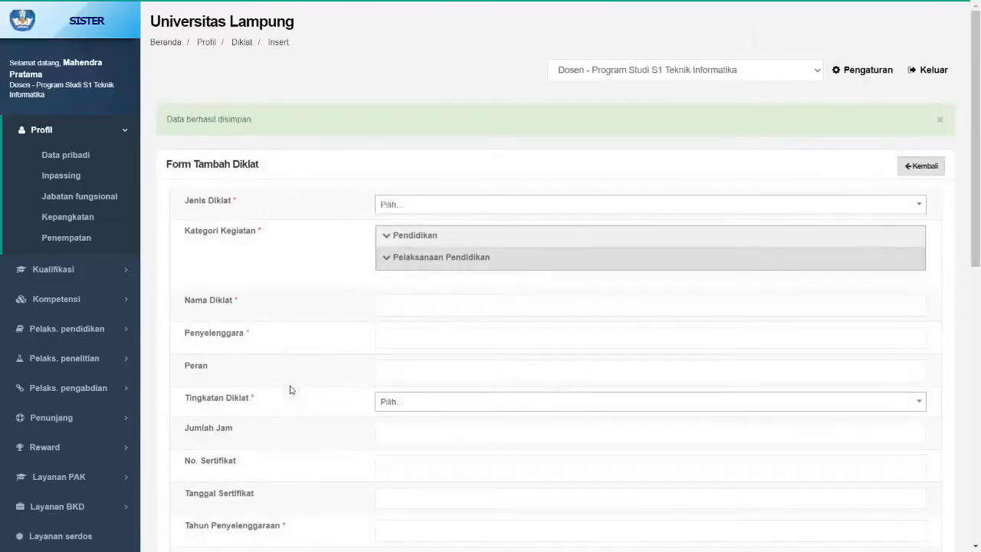
Return to the BKD performance report for semester 2020/2021 Genap and open its Pelaksanaan Pendidikan section
{"action": "scroll", "coordinate": [84, 387], "scroll_direction": "down", "scroll_amount": 1}
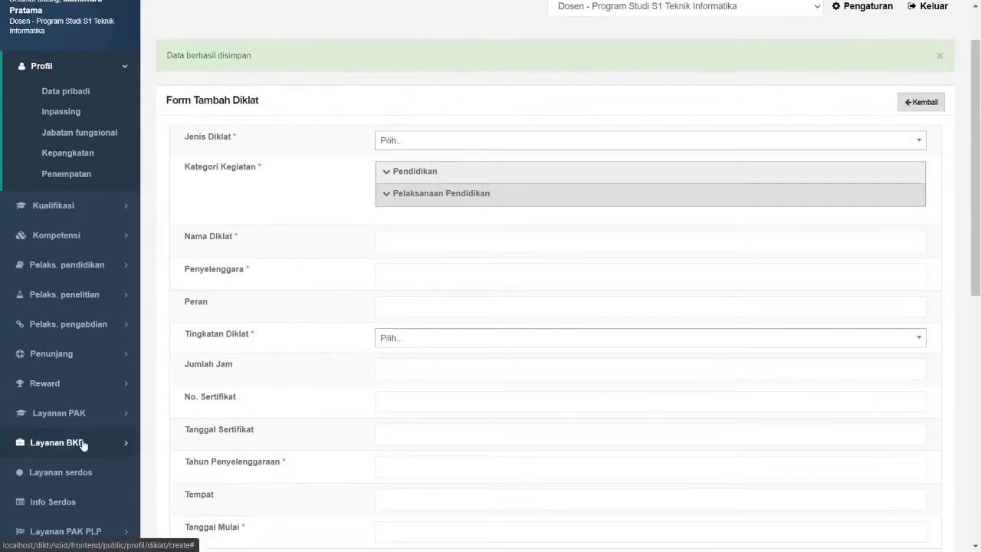
{"action": "left_click", "coordinate": [83, 445]}
{"action": "left_click", "coordinate": [68, 358]}
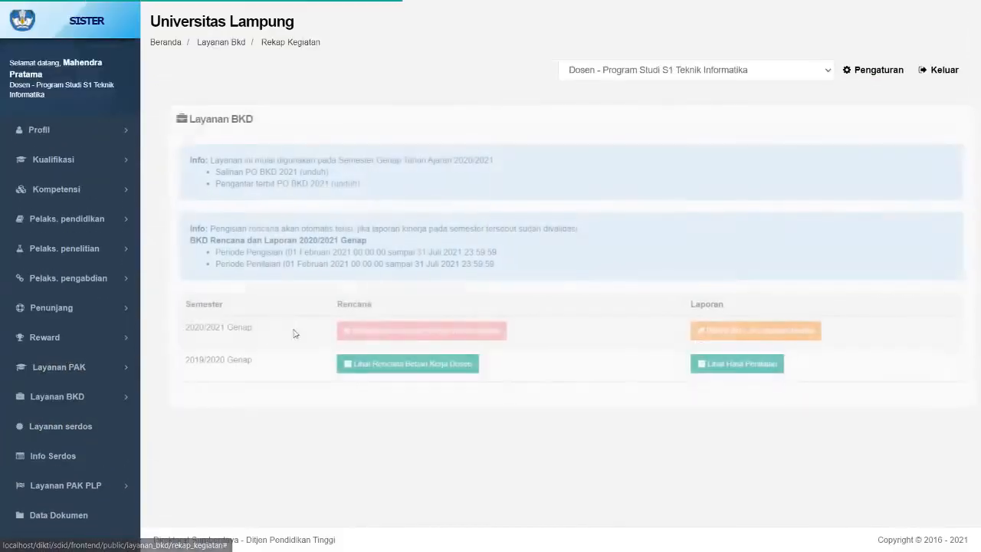
{"action": "left_click", "coordinate": [708, 396]}
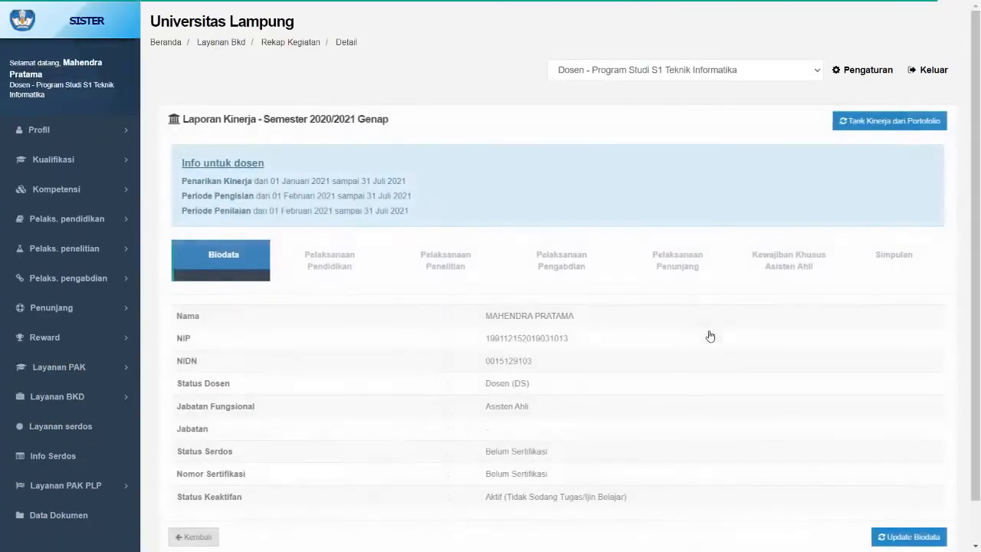
{"action": "left_click", "coordinate": [332, 260]}
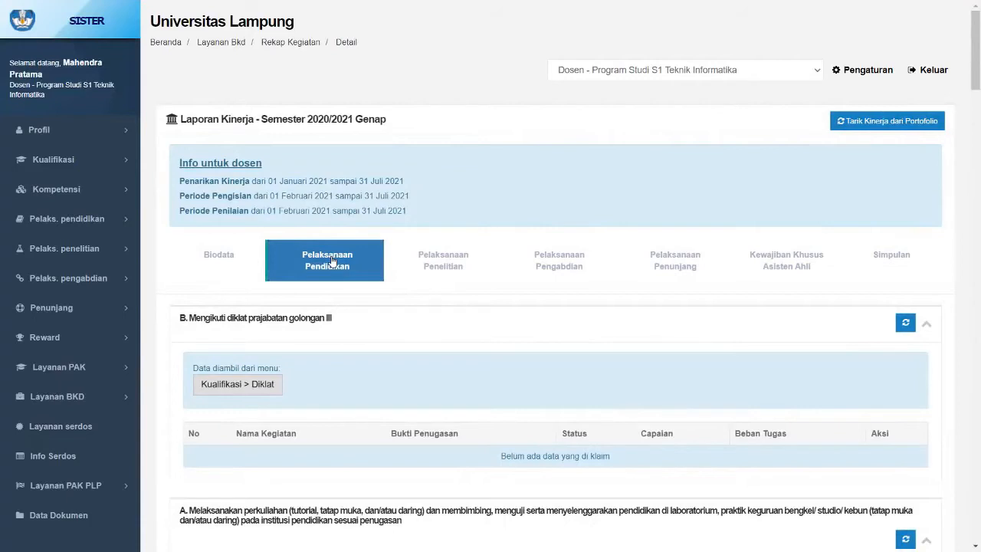
Pull the performance data from the portfolio for "Mengikuti diklat prajabatan golongan III" and check the section's activity table
{"action": "scroll", "coordinate": [332, 262], "scroll_direction": "down", "scroll_amount": 1}
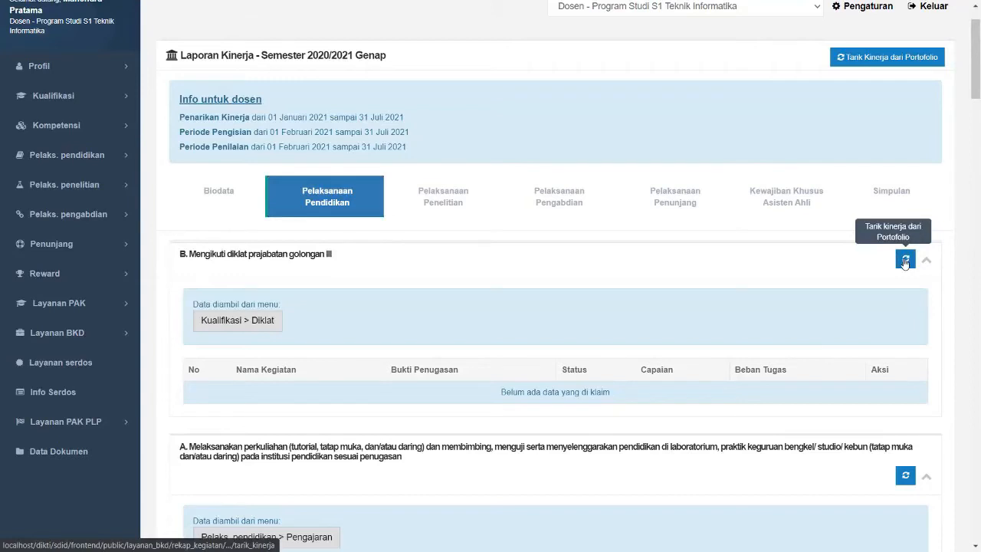
{"action": "scroll", "coordinate": [905, 263], "scroll_direction": "down", "scroll_amount": 1}
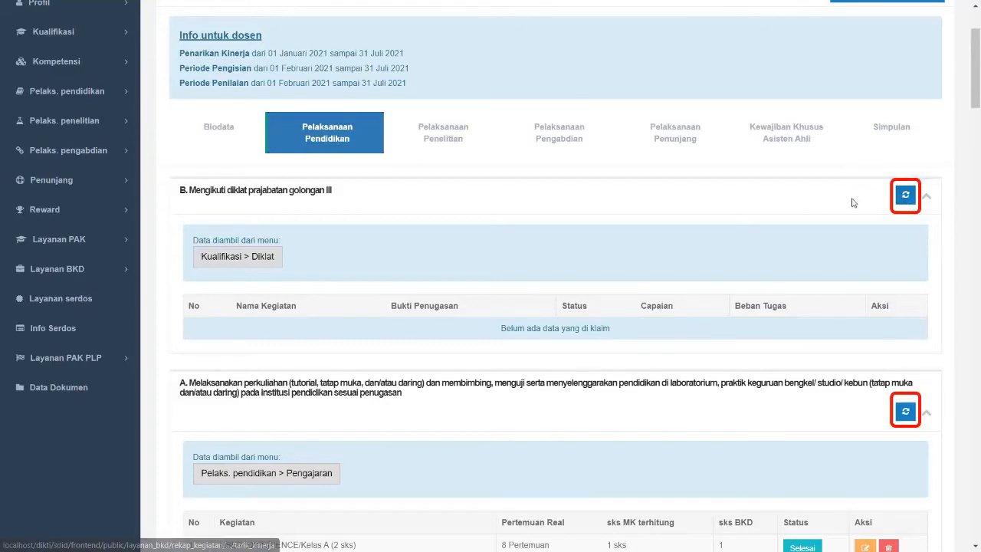
{"action": "left_click", "coordinate": [906, 194]}
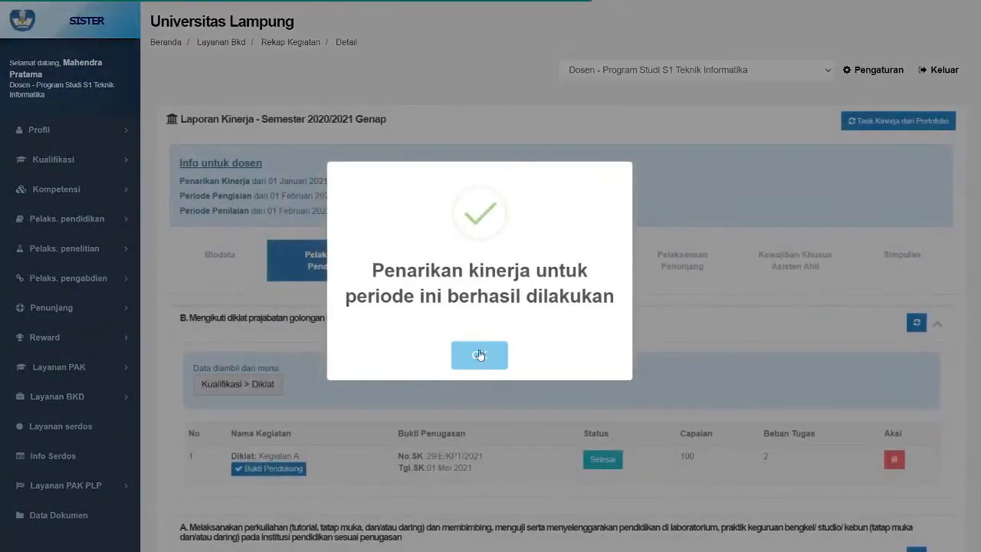
{"action": "left_click", "coordinate": [479, 354]}
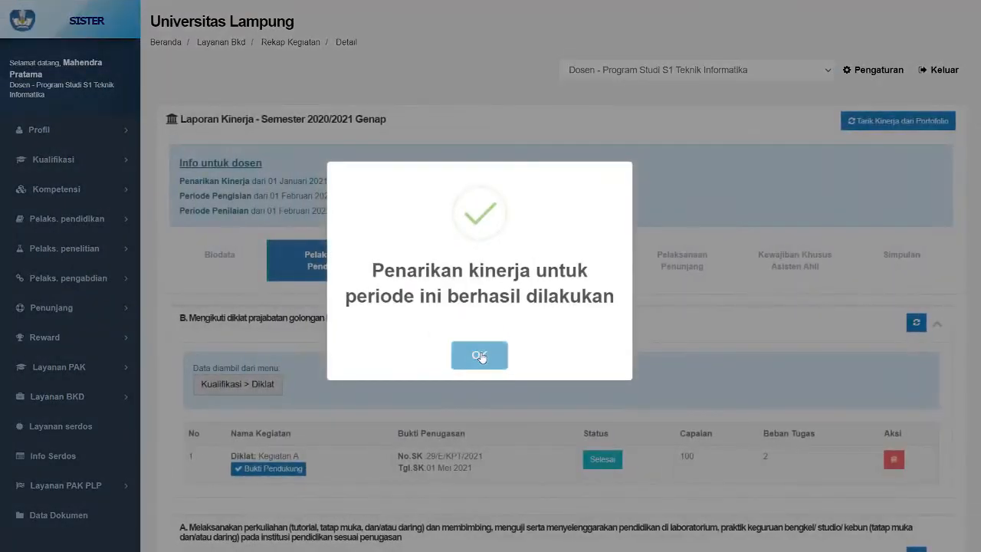
{"action": "scroll", "coordinate": [481, 358], "scroll_direction": "down", "scroll_amount": 2}
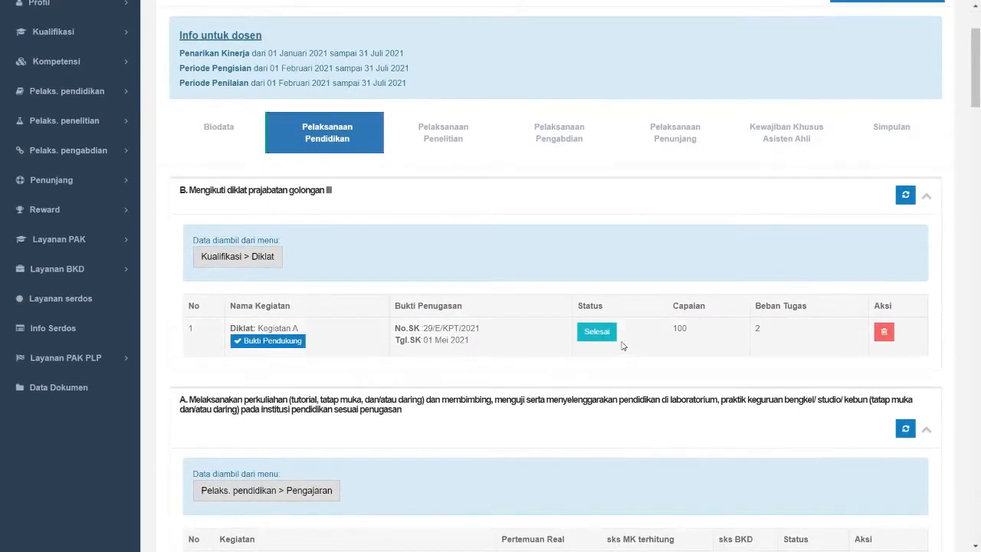
{"action": "scroll", "coordinate": [623, 346], "scroll_direction": "down", "scroll_amount": 4}
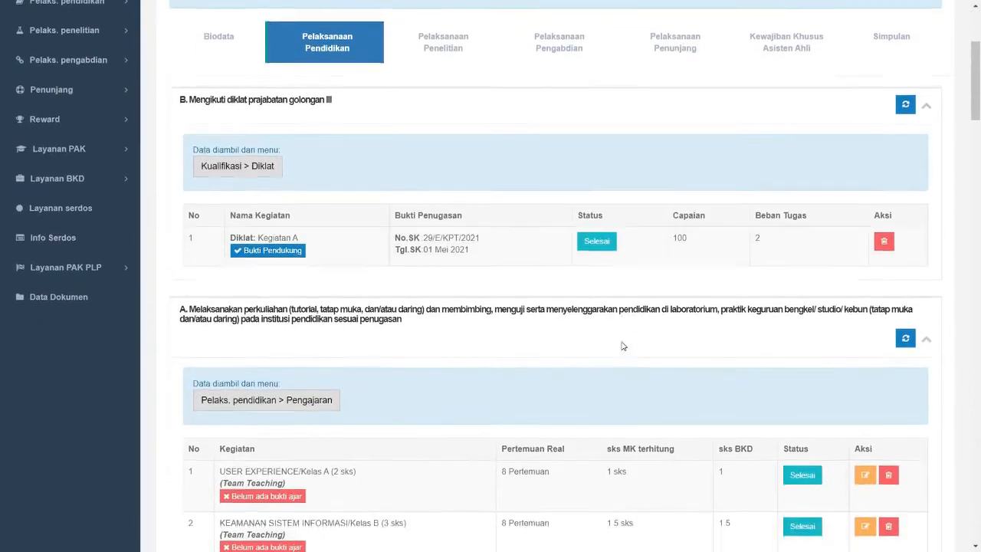
Examine the diklat, teaching and seminar-guidance activity tables of the Pelaksanaan Pendidikan section, dismissing the Internet Download Manager warning
{"action": "scroll", "coordinate": [622, 346], "scroll_direction": "down", "scroll_amount": 1}
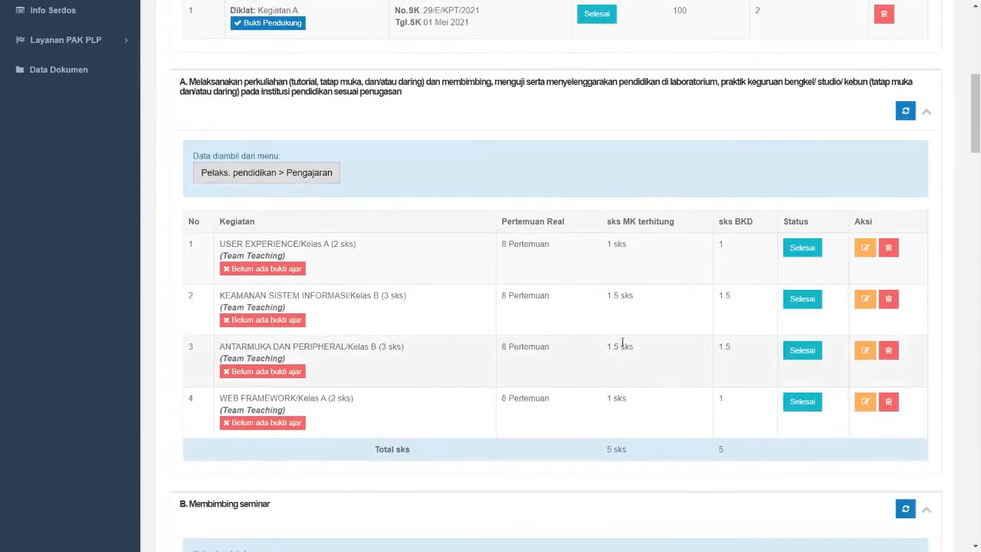
{"action": "scroll", "coordinate": [623, 344], "scroll_direction": "up", "scroll_amount": 3}
{"action": "scroll", "coordinate": [620, 345], "scroll_direction": "up", "scroll_amount": 2}
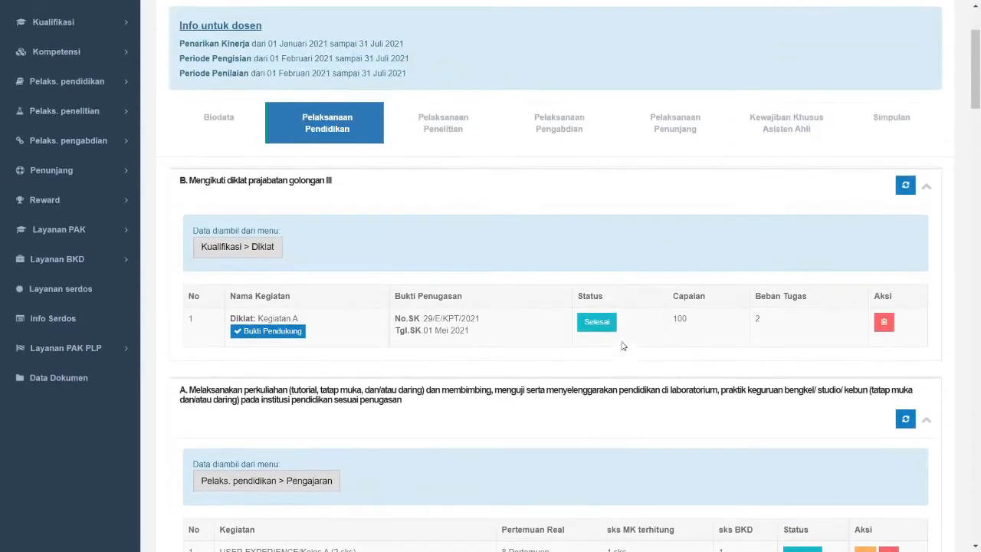
{"action": "scroll", "coordinate": [717, 174], "scroll_direction": "up", "scroll_amount": 2}
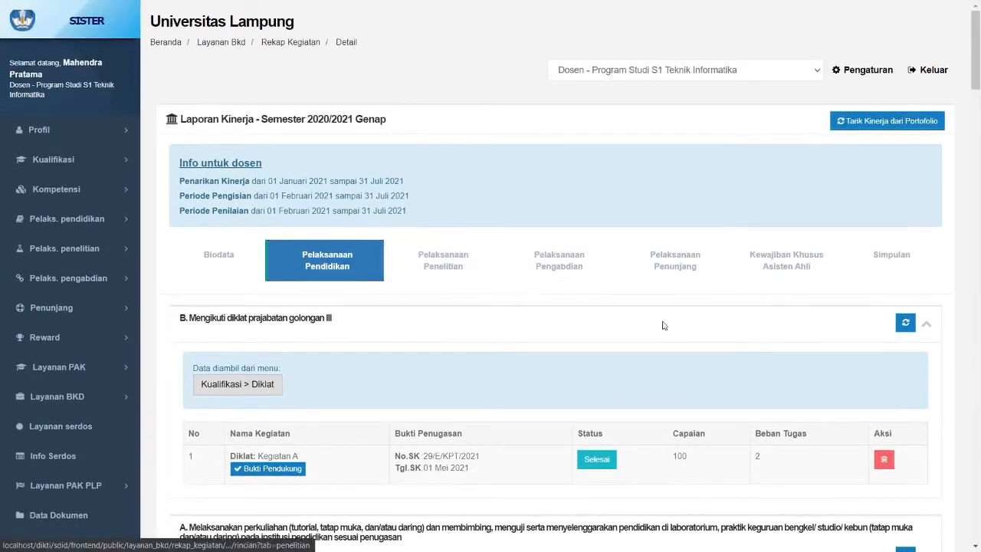
{"action": "scroll", "coordinate": [698, 351], "scroll_direction": "down", "scroll_amount": 7}
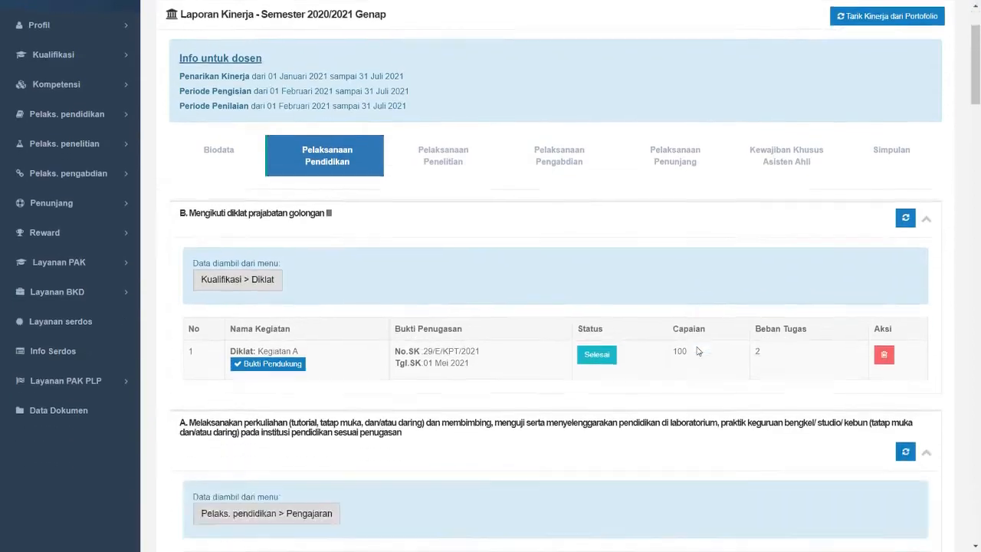
{"action": "scroll", "coordinate": [699, 351], "scroll_direction": "down", "scroll_amount": 7}
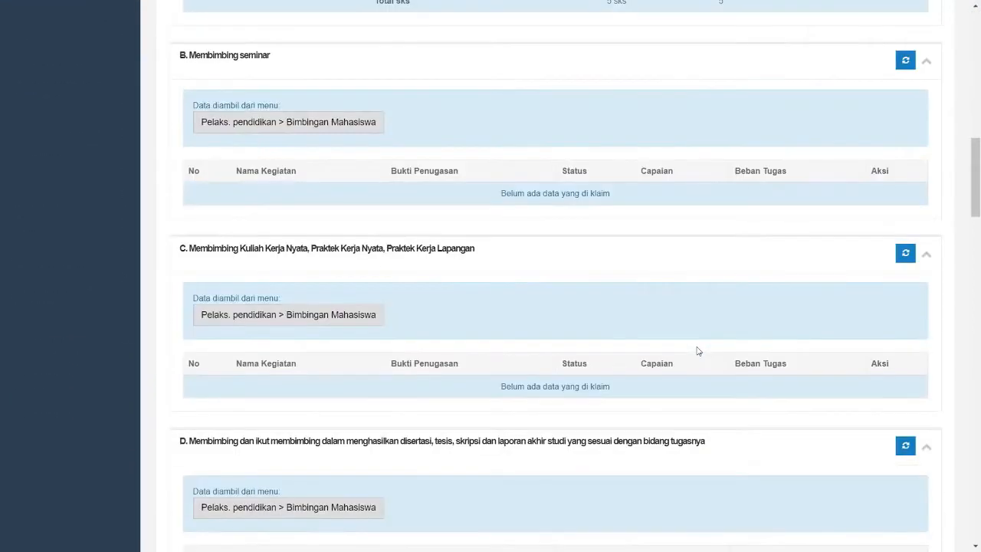
{"action": "scroll", "coordinate": [699, 351], "scroll_direction": "up", "scroll_amount": 14}
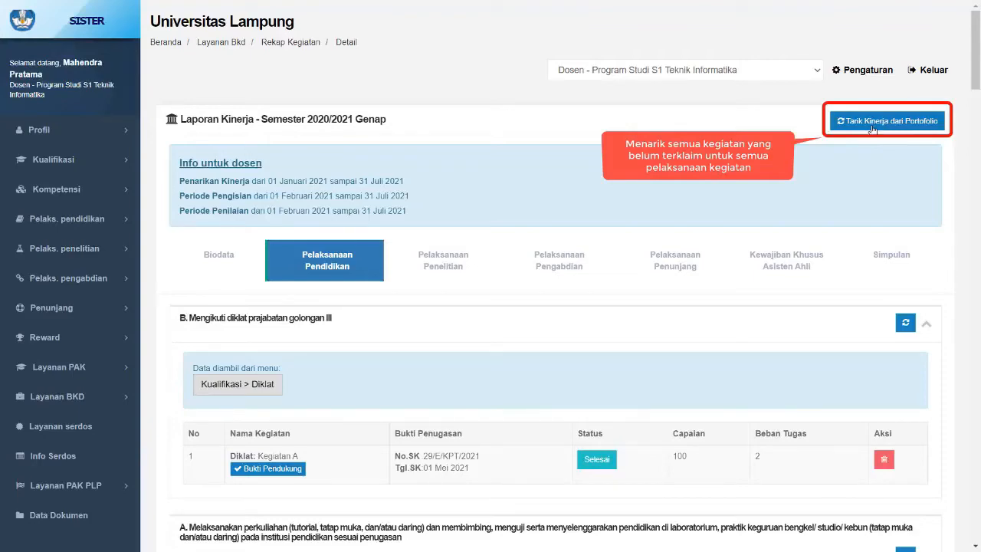
{"action": "scroll", "coordinate": [557, 243], "scroll_direction": "down", "scroll_amount": 3}
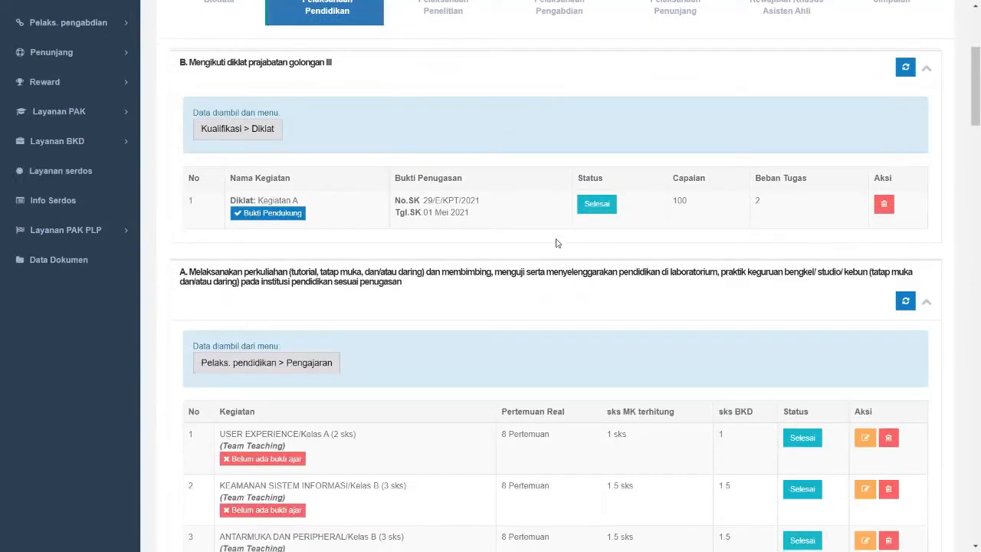
{"action": "scroll", "coordinate": [557, 243], "scroll_direction": "down", "scroll_amount": 2}
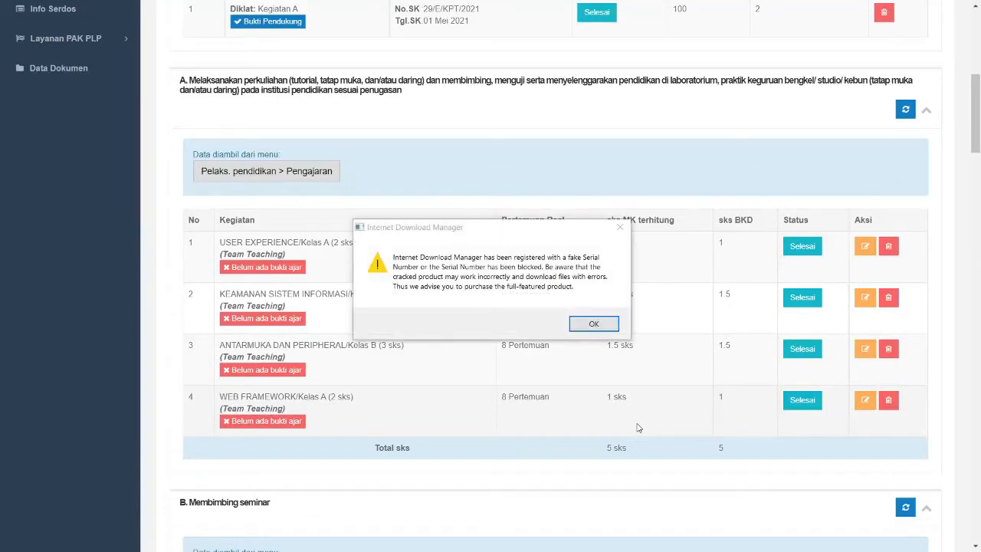
{"action": "left_click", "coordinate": [620, 228]}
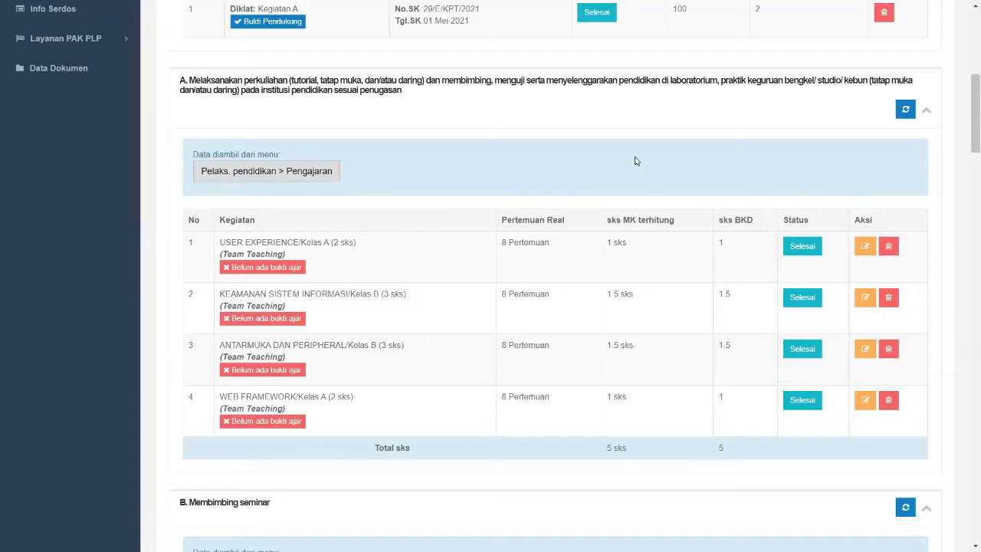
Try a Jumlah Pertemuan of 16 for the USER EXPERIENCE/Kelas A teaching entry and return to the report without saving
{"action": "left_click", "coordinate": [866, 246]}
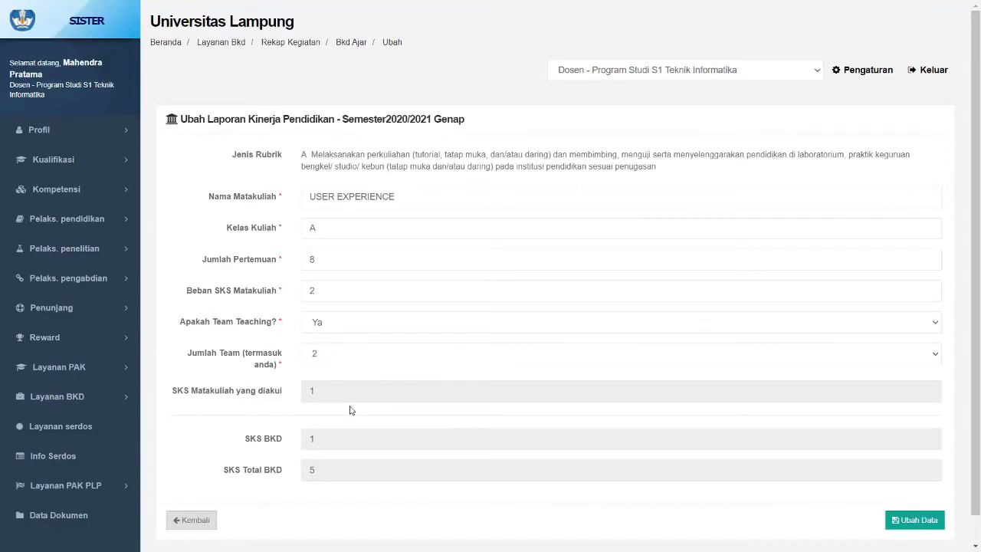
{"action": "left_click", "coordinate": [518, 257]}
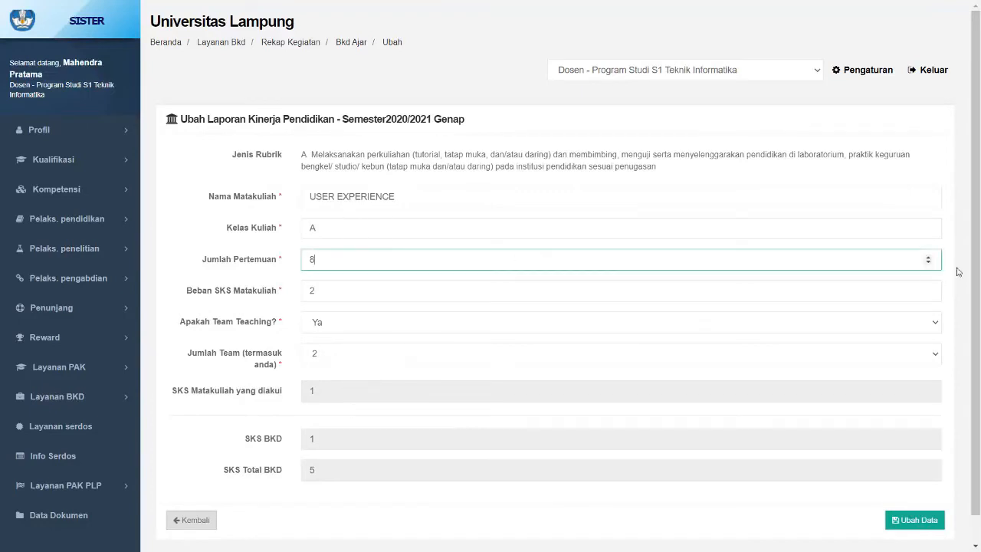
{"action": "left_click", "coordinate": [929, 258]}
{"action": "left_click", "coordinate": [929, 258]}
{"action": "left_click", "coordinate": [929, 258]}
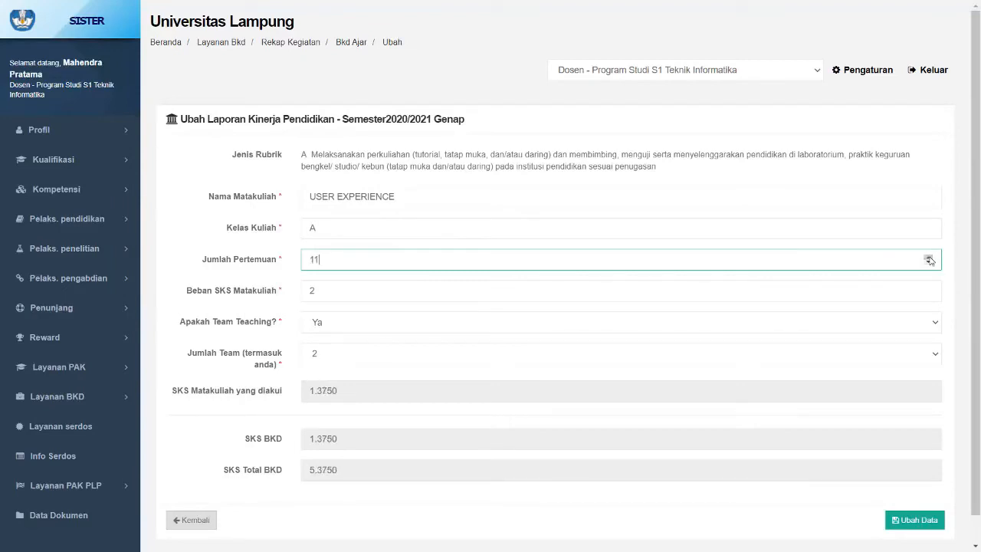
{"action": "left_click", "coordinate": [929, 257]}
{"action": "left_click", "coordinate": [929, 258]}
{"action": "left_click", "coordinate": [929, 257]}
{"action": "left_click", "coordinate": [929, 258]}
{"action": "left_click", "coordinate": [929, 258]}
{"action": "left_click", "coordinate": [203, 521]}
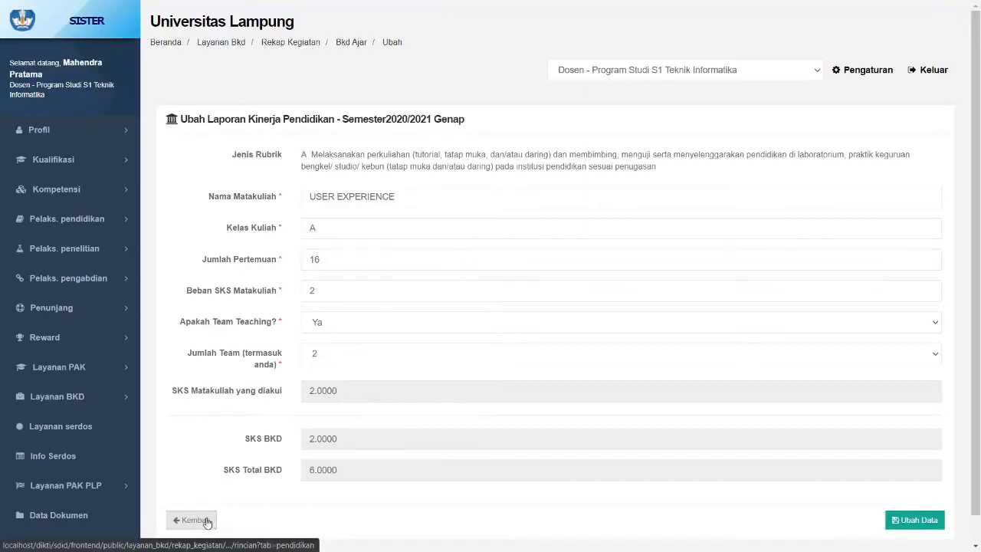
Examine the status options for the USER EXPERIENCE/Kelas A activity and cancel the status dialog
{"action": "scroll", "coordinate": [736, 429], "scroll_direction": "down", "scroll_amount": 4}
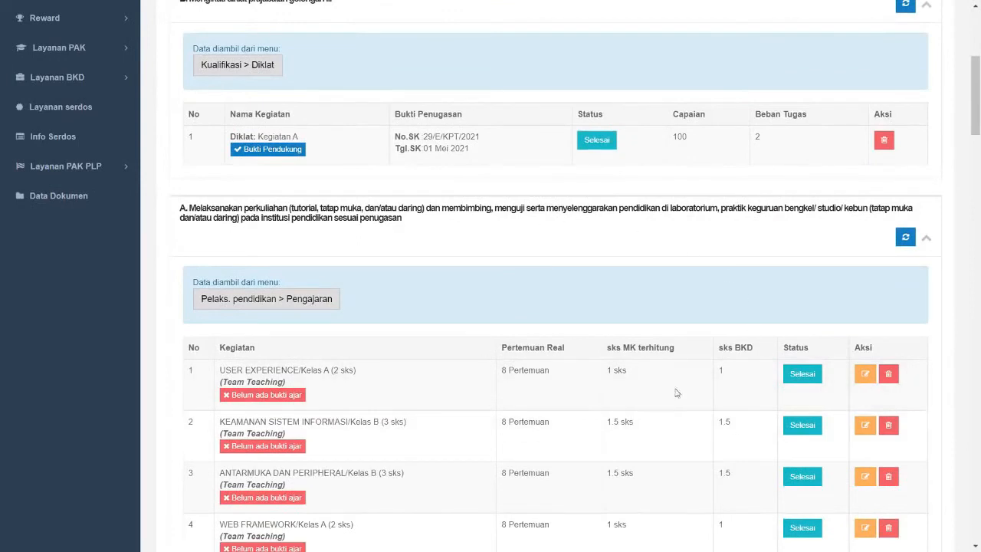
{"action": "scroll", "coordinate": [820, 358], "scroll_direction": "down", "scroll_amount": 2}
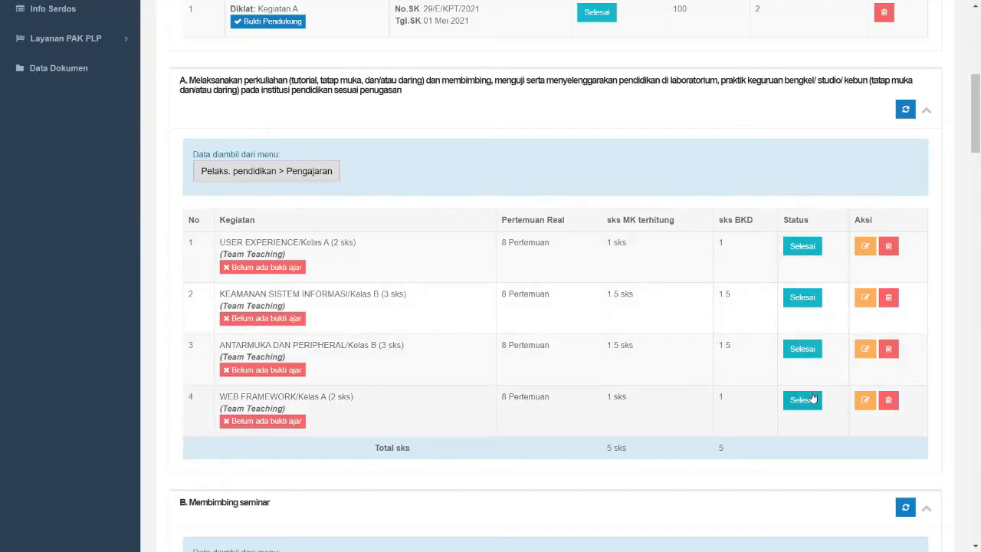
{"action": "left_click", "coordinate": [806, 259]}
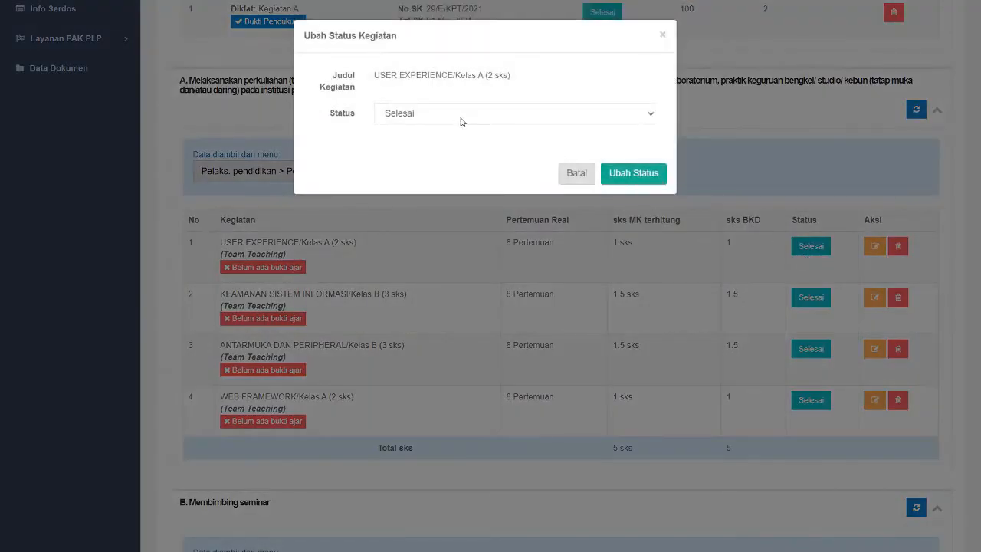
{"action": "left_click", "coordinate": [460, 121]}
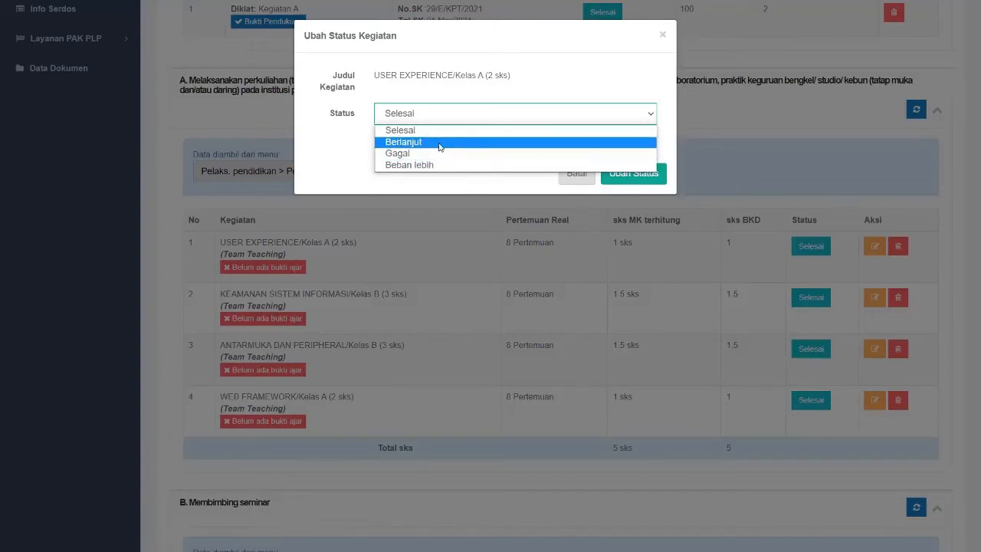
{"action": "left_click", "coordinate": [442, 184]}
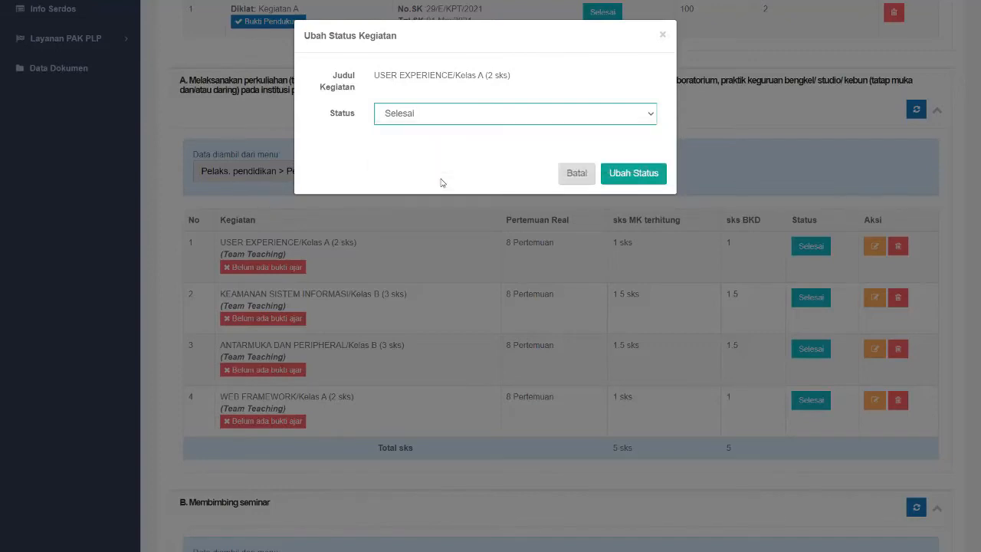
{"action": "left_click", "coordinate": [550, 112]}
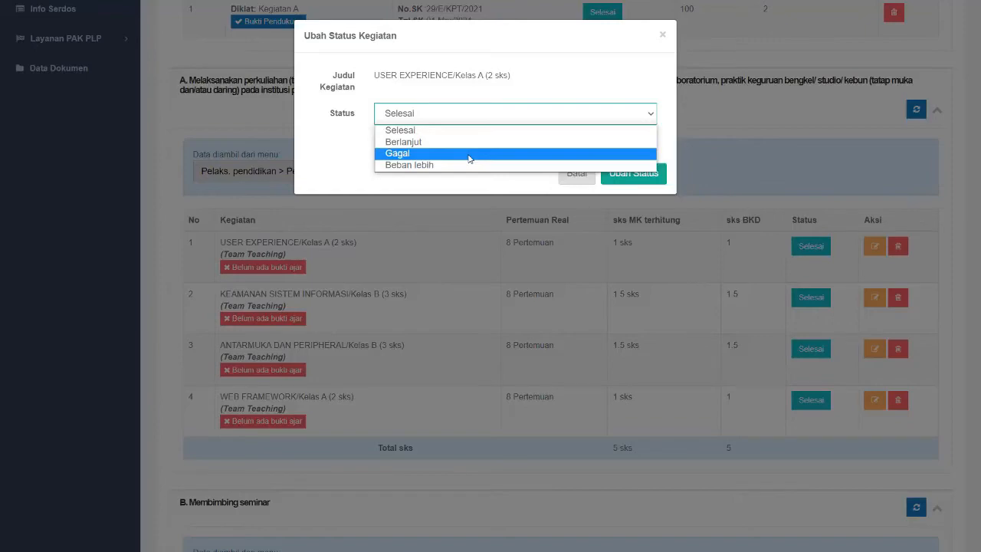
{"action": "left_click", "coordinate": [529, 191]}
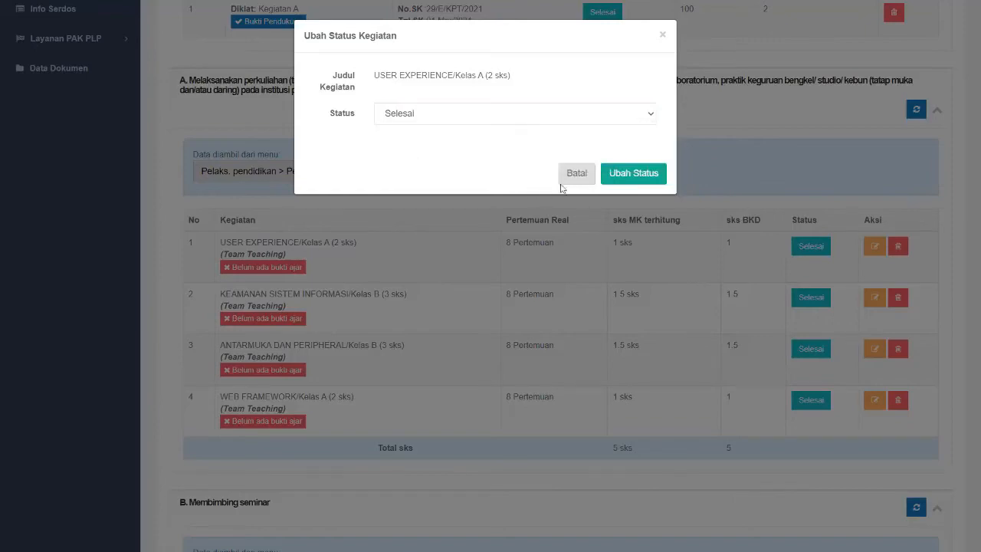
{"action": "left_click", "coordinate": [574, 179]}
Open the teaching-evidence document page for the USER EXPERIENCE/Kelas A activity
{"action": "scroll", "coordinate": [689, 291], "scroll_direction": "down", "scroll_amount": 5}
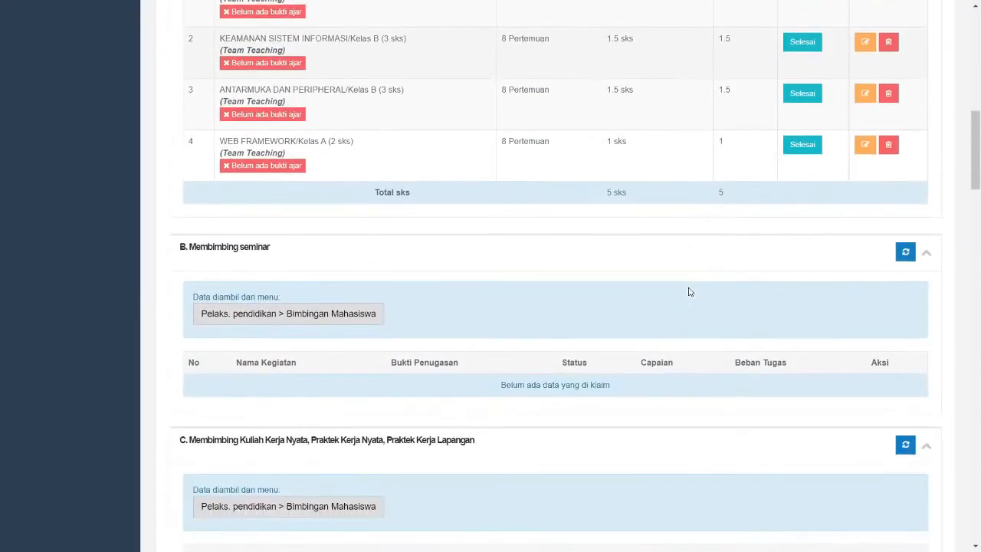
{"action": "scroll", "coordinate": [707, 314], "scroll_direction": "up", "scroll_amount": 3}
{"action": "scroll", "coordinate": [322, 213], "scroll_direction": "up", "scroll_amount": 2}
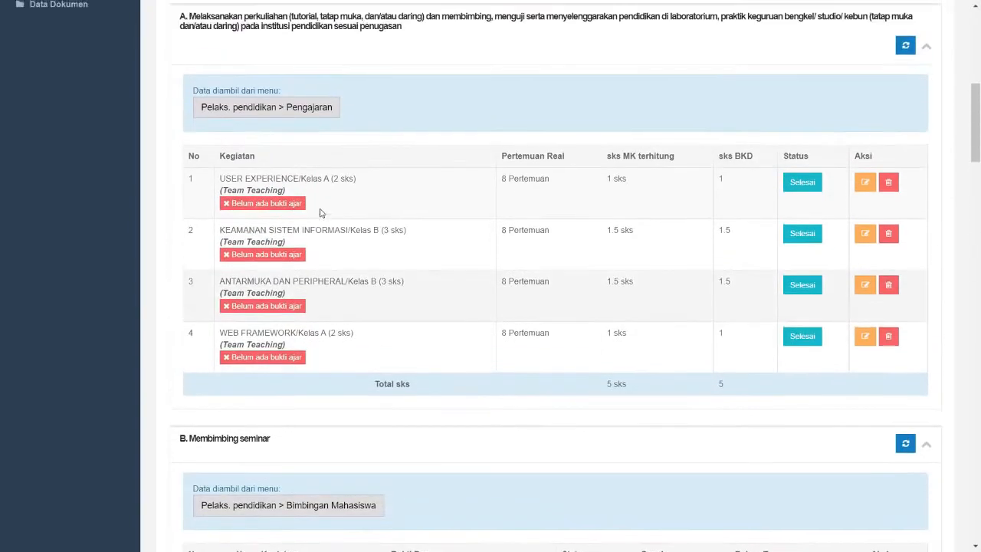
{"action": "scroll", "coordinate": [320, 213], "scroll_direction": "up", "scroll_amount": 1}
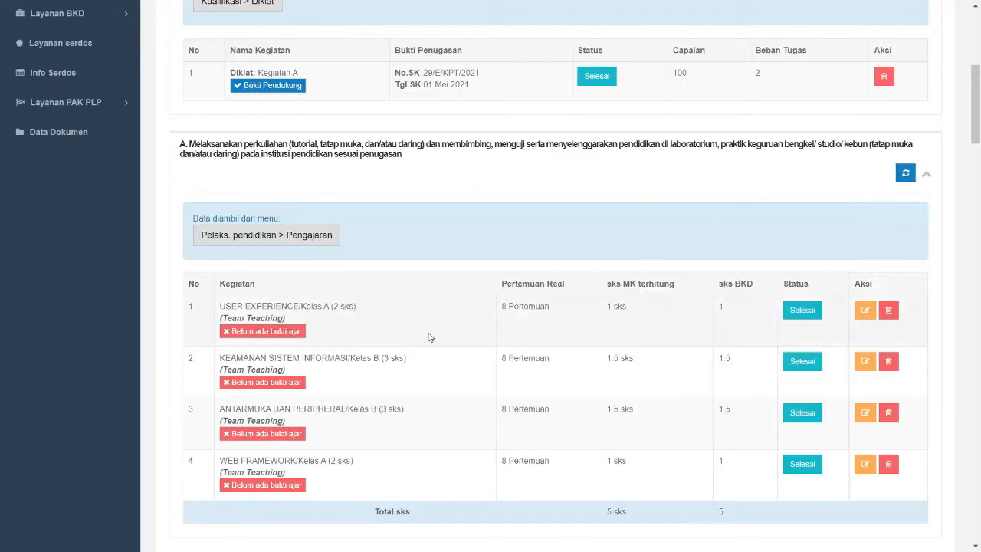
{"action": "scroll", "coordinate": [429, 337], "scroll_direction": "down", "scroll_amount": 2}
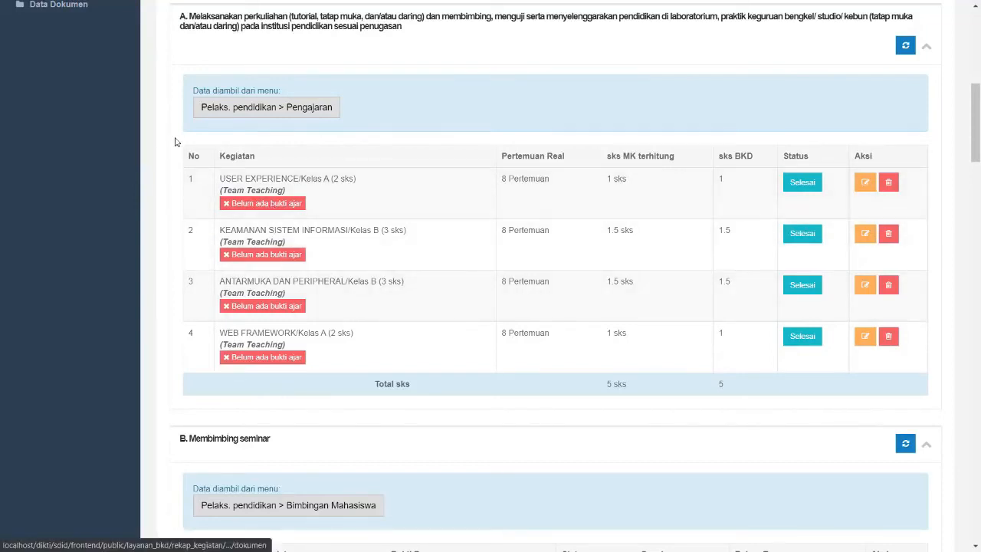
{"action": "left_click", "coordinate": [271, 210]}
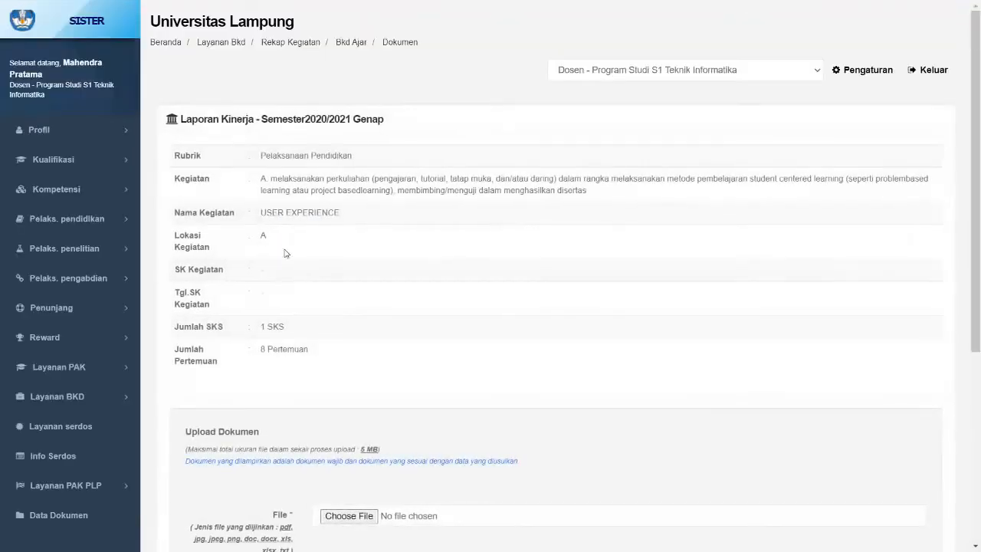
Attach 15-kompetensi-model-spencer-4-728.jpg from the Pictures folder as teaching evidence and name the document "Jurnal Perkuliahan"
{"action": "scroll", "coordinate": [284, 253], "scroll_direction": "down", "scroll_amount": 4}
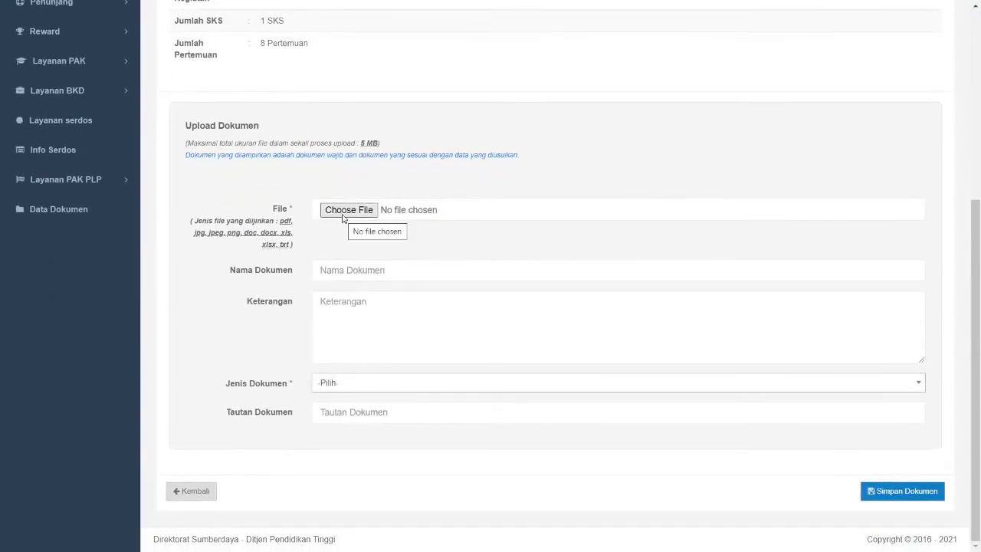
{"action": "left_click", "coordinate": [343, 210]}
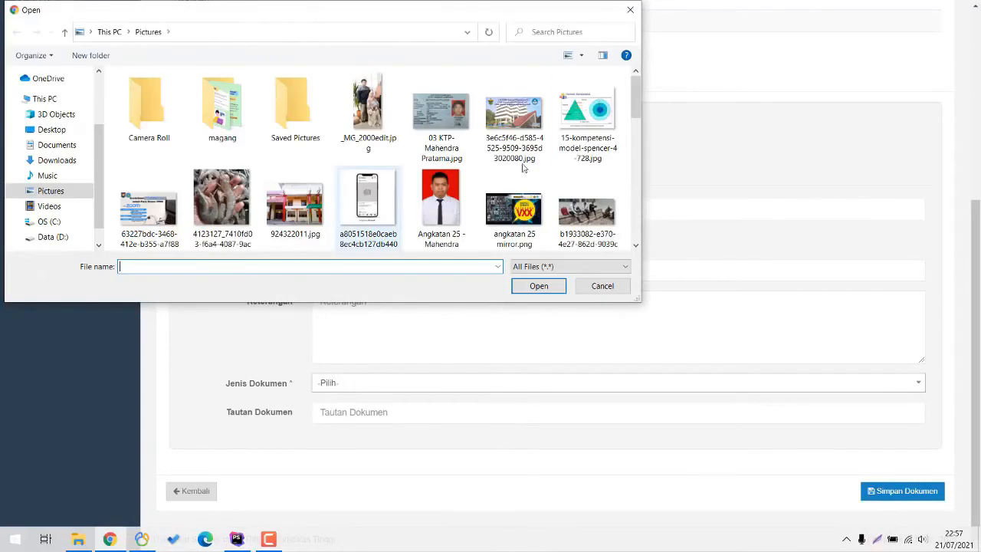
{"action": "left_click", "coordinate": [587, 153]}
{"action": "double_click", "coordinate": [587, 155]}
{"action": "left_click", "coordinate": [402, 264]}
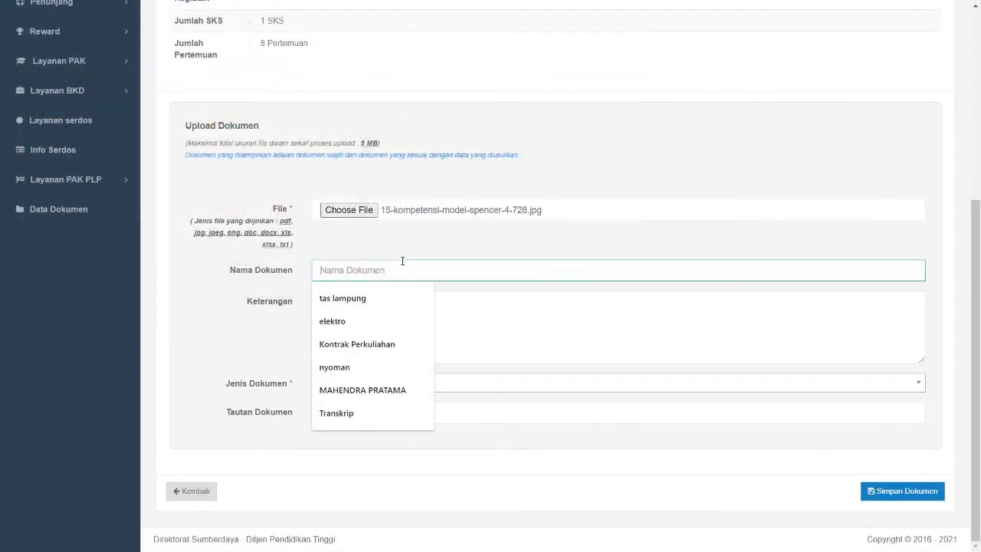
{"action": "type", "text": "Jurnal "}
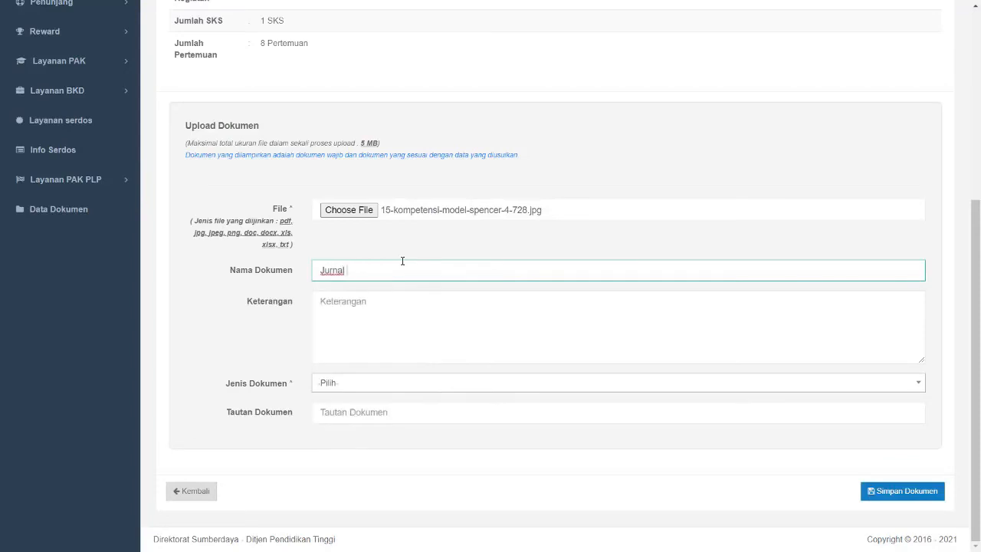
{"action": "type", "text": "Perkuliahan"}
Set the Jenis Dokumen of "Jurnal Perkuliahan" to Lainnya, save the document and check the uploaded document list
{"action": "left_click", "coordinate": [399, 383]}
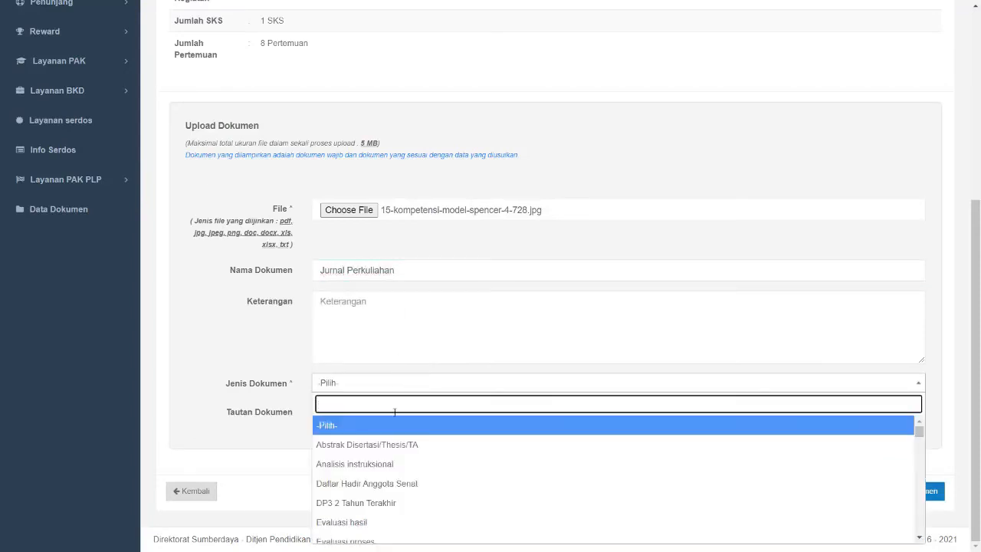
{"action": "scroll", "coordinate": [397, 477], "scroll_direction": "down", "scroll_amount": 5}
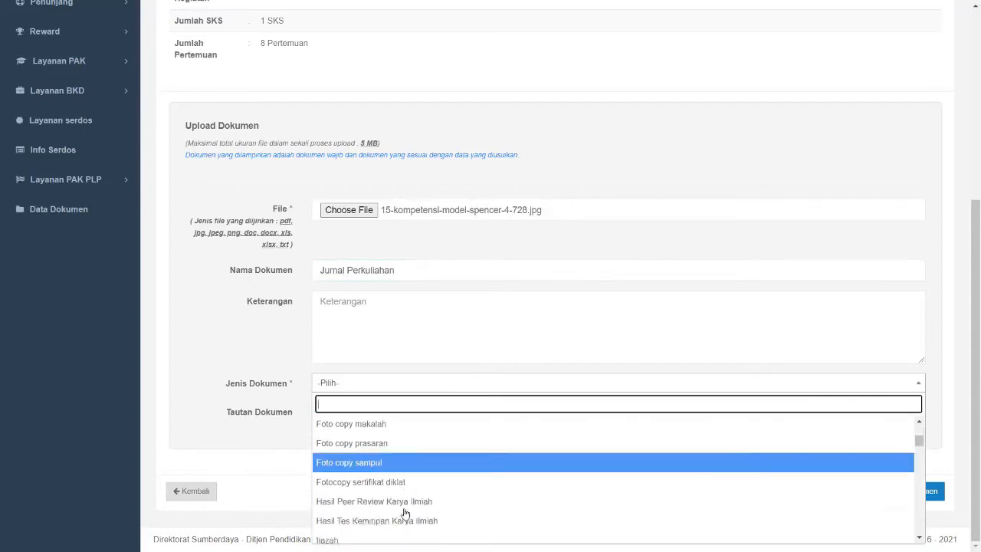
{"action": "scroll", "coordinate": [405, 513], "scroll_direction": "down", "scroll_amount": 5}
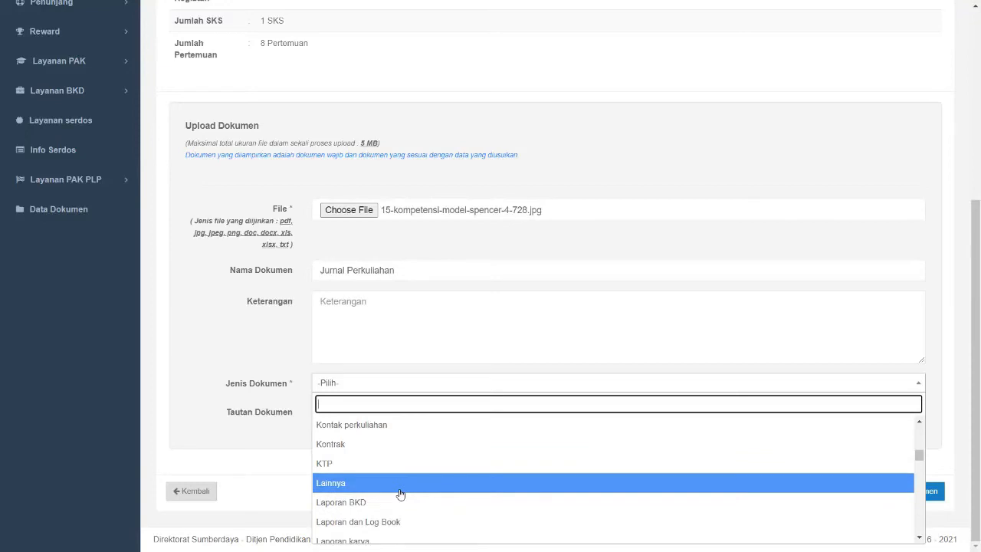
{"action": "left_click", "coordinate": [400, 494]}
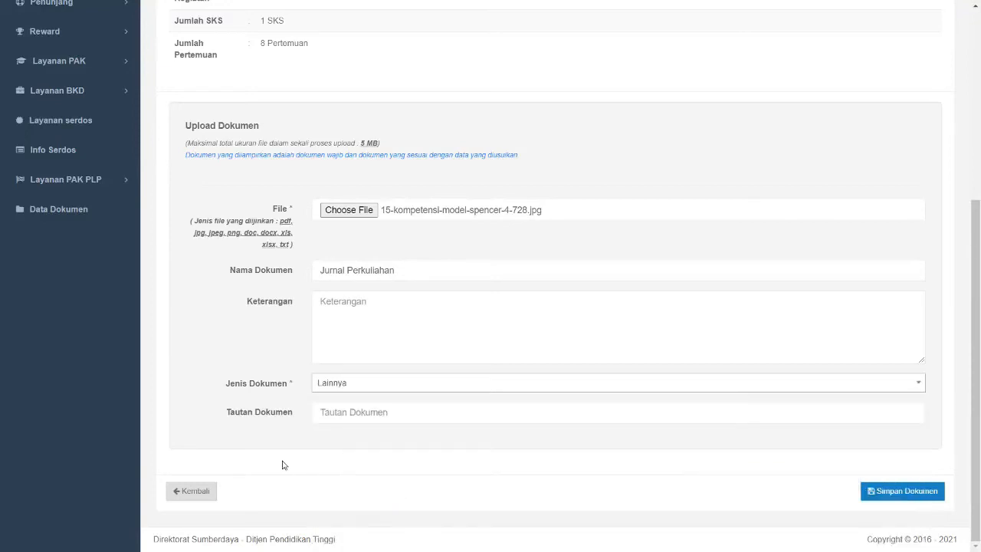
{"action": "left_click", "coordinate": [903, 492]}
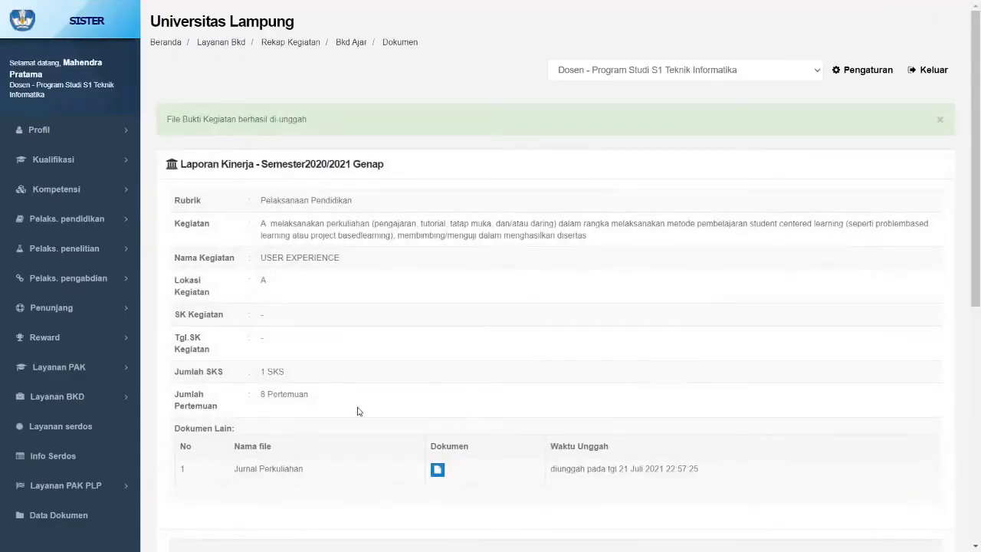
{"action": "scroll", "coordinate": [365, 418], "scroll_direction": "down", "scroll_amount": 2}
{"action": "scroll", "coordinate": [364, 417], "scroll_direction": "down", "scroll_amount": 2}
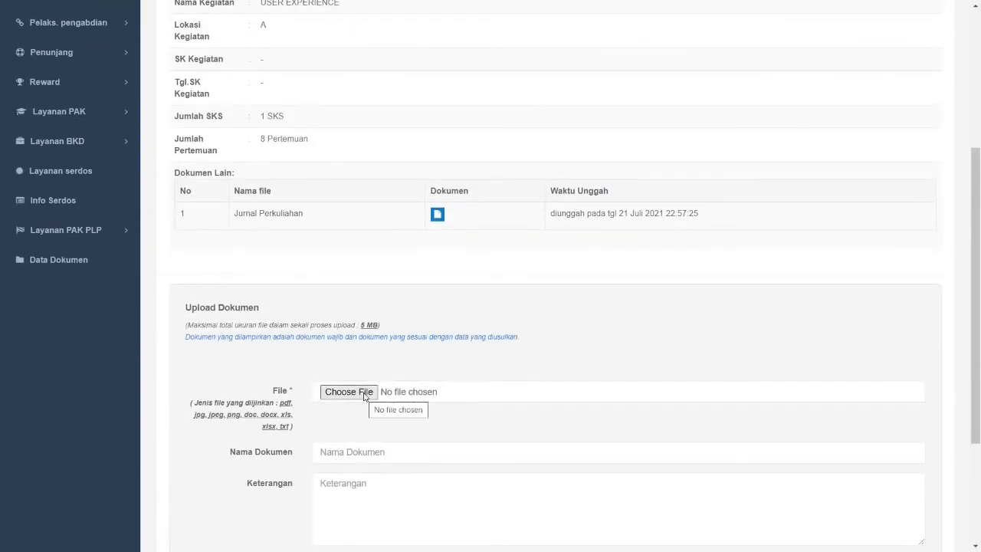
Attach 15-kompetensi-model-spencer-4-728.jpg from the Pictures folder as a second evidence file and name the document "Daftar Nilai"
{"action": "left_click", "coordinate": [365, 396]}
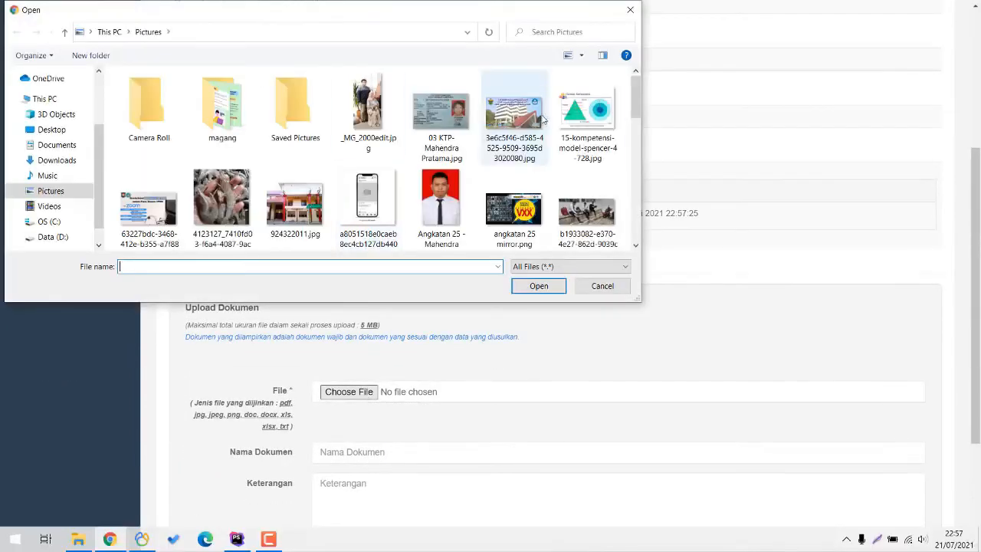
{"action": "double_click", "coordinate": [587, 114]}
{"action": "left_click", "coordinate": [390, 451]}
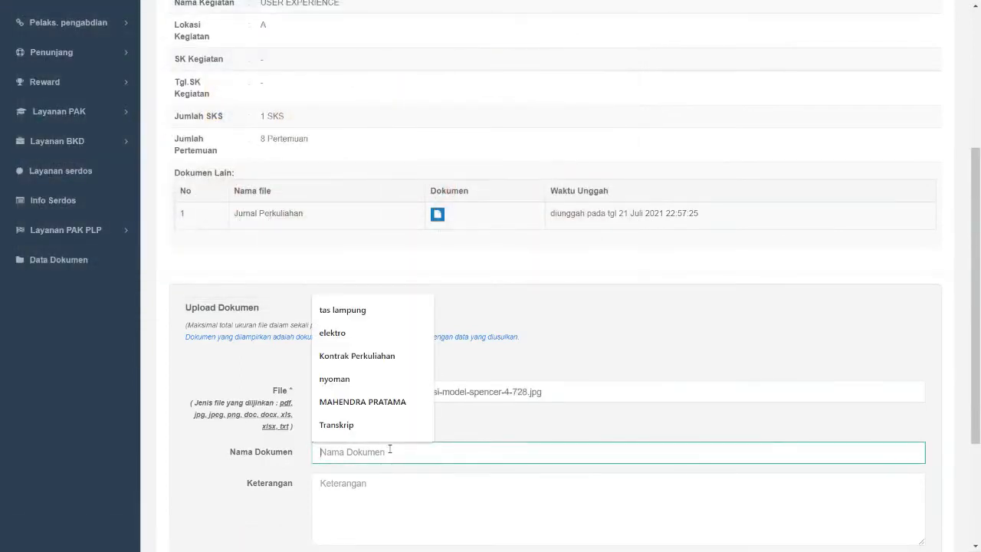
{"action": "type", "text": "D"}
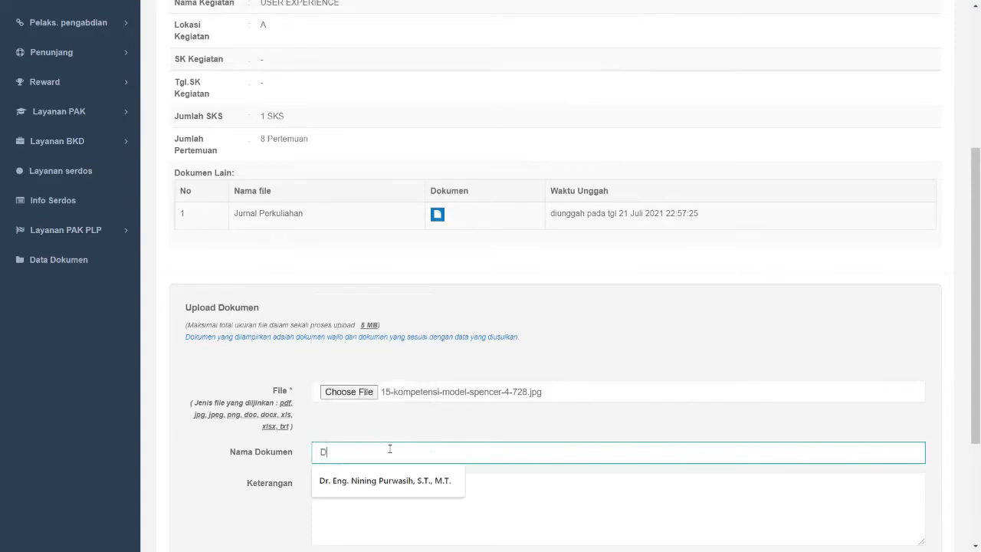
{"action": "type", "text": "aftar Nilai"}
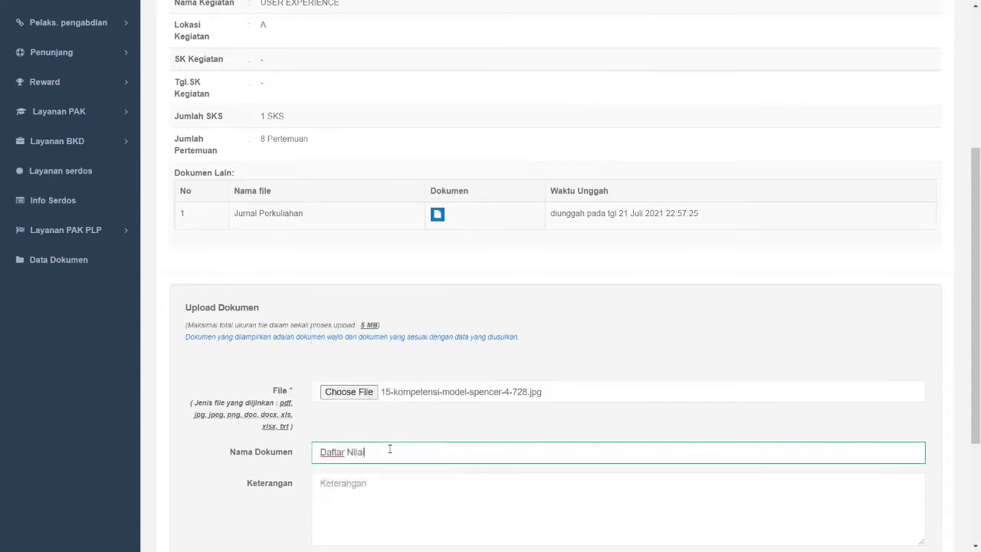
Set the Jenis Dokumen of "Daftar Nilai" to Lainnya and save the document
{"action": "scroll", "coordinate": [390, 449], "scroll_direction": "down", "scroll_amount": 3}
{"action": "left_click", "coordinate": [385, 385]}
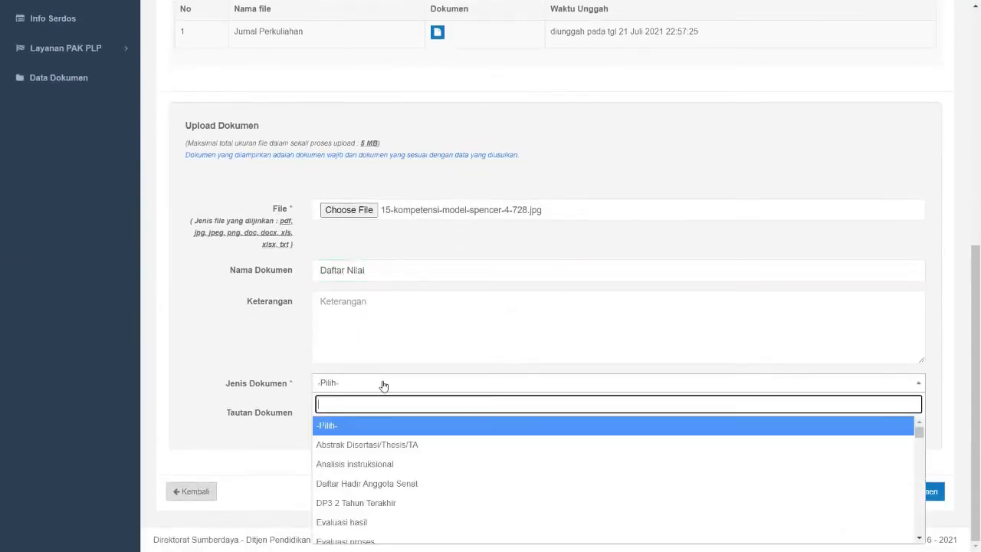
{"action": "scroll", "coordinate": [398, 483], "scroll_direction": "down", "scroll_amount": 1}
{"action": "scroll", "coordinate": [396, 491], "scroll_direction": "down", "scroll_amount": 5}
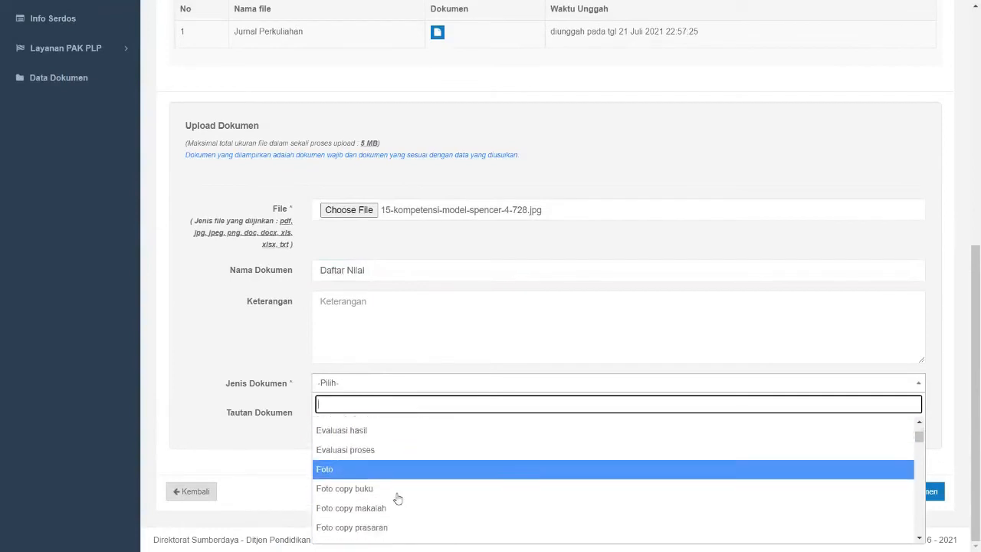
{"action": "scroll", "coordinate": [375, 493], "scroll_direction": "down", "scroll_amount": 4}
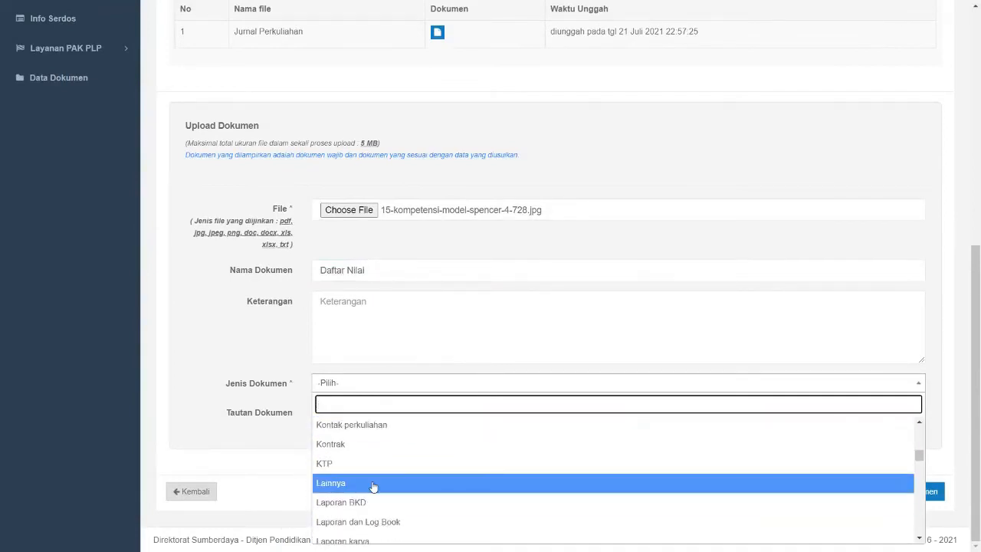
{"action": "left_click", "coordinate": [378, 485]}
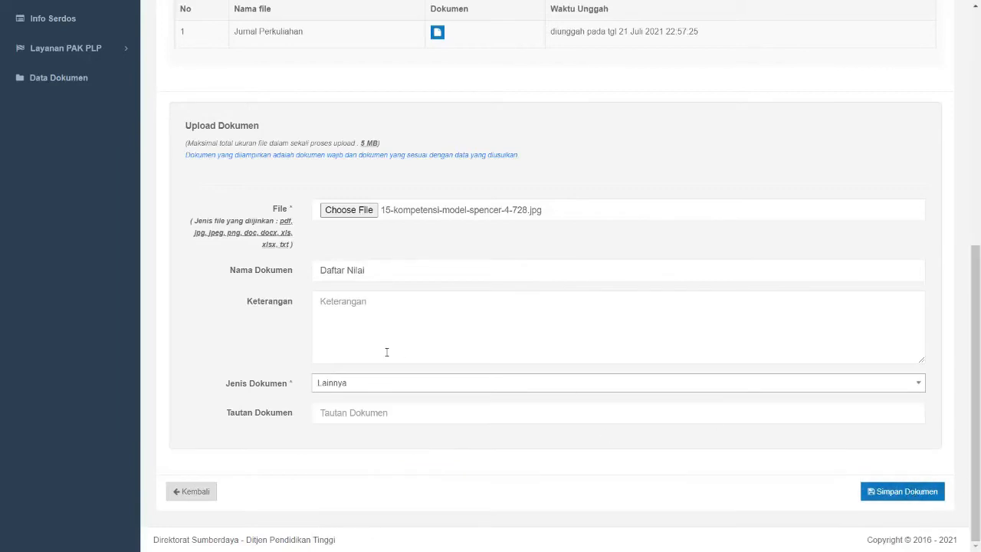
{"action": "scroll", "coordinate": [387, 352], "scroll_direction": "down", "scroll_amount": 1}
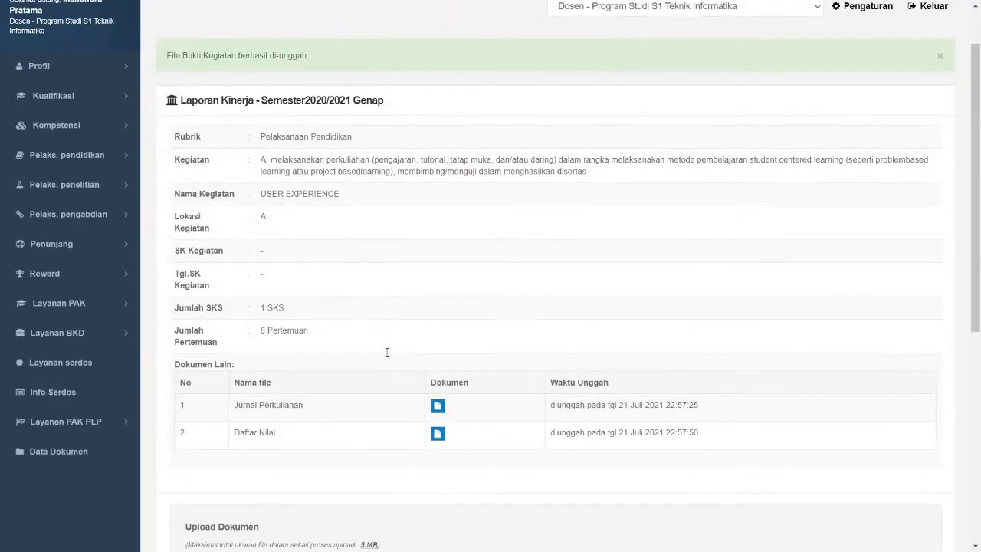
Return to the Laporan Kinerja detail page and check the teaching-evidence marker of the USER EXPERIENCE/Kelas A activity
{"action": "scroll", "coordinate": [324, 380], "scroll_direction": "down", "scroll_amount": 3}
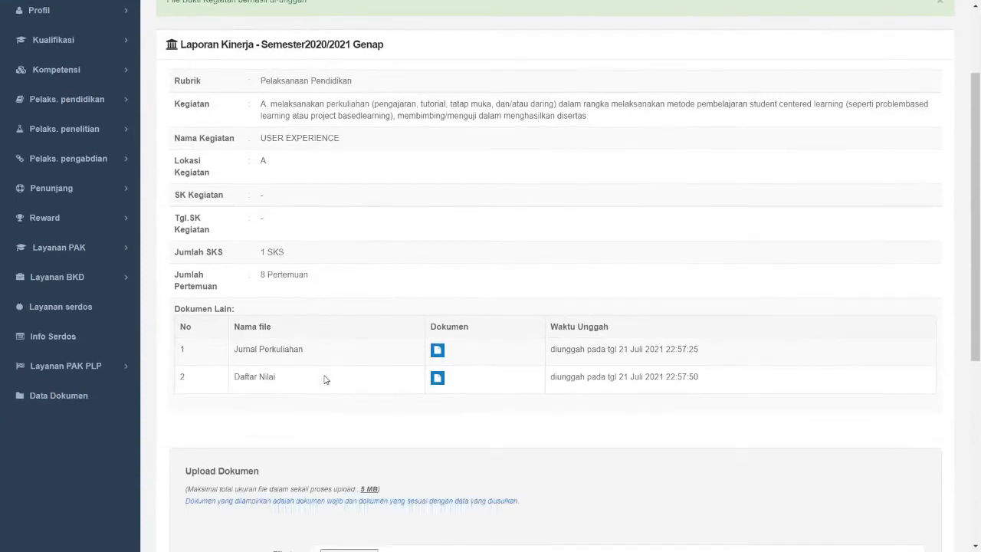
{"action": "scroll", "coordinate": [324, 379], "scroll_direction": "down", "scroll_amount": 2}
{"action": "scroll", "coordinate": [307, 444], "scroll_direction": "down", "scroll_amount": 1}
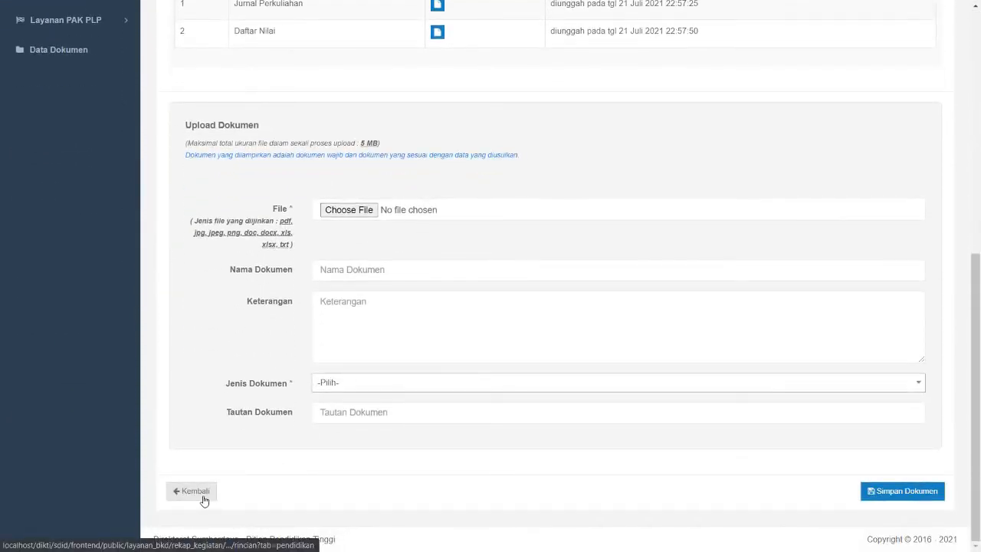
{"action": "left_click", "coordinate": [196, 491]}
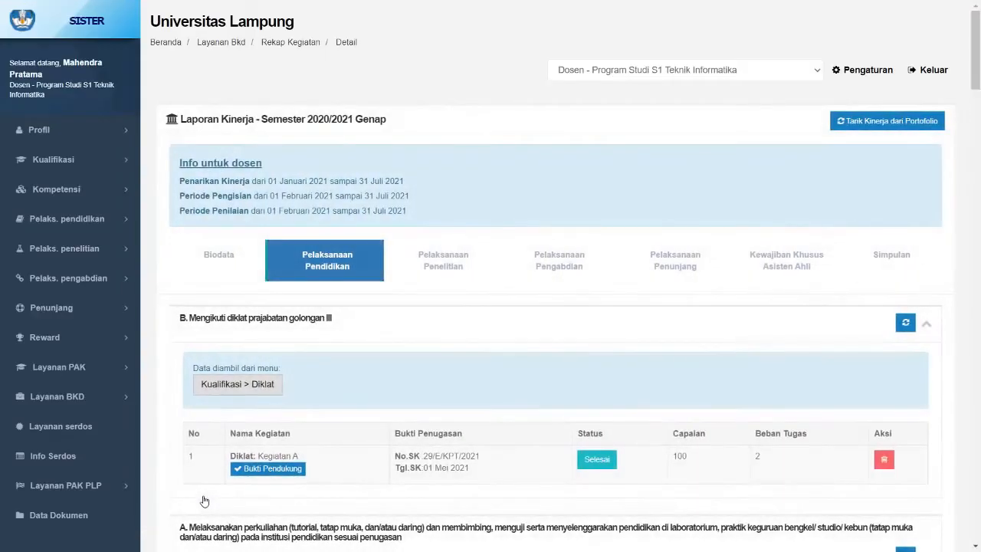
{"action": "scroll", "coordinate": [204, 501], "scroll_direction": "down", "scroll_amount": 1}
{"action": "scroll", "coordinate": [204, 501], "scroll_direction": "down", "scroll_amount": 5}
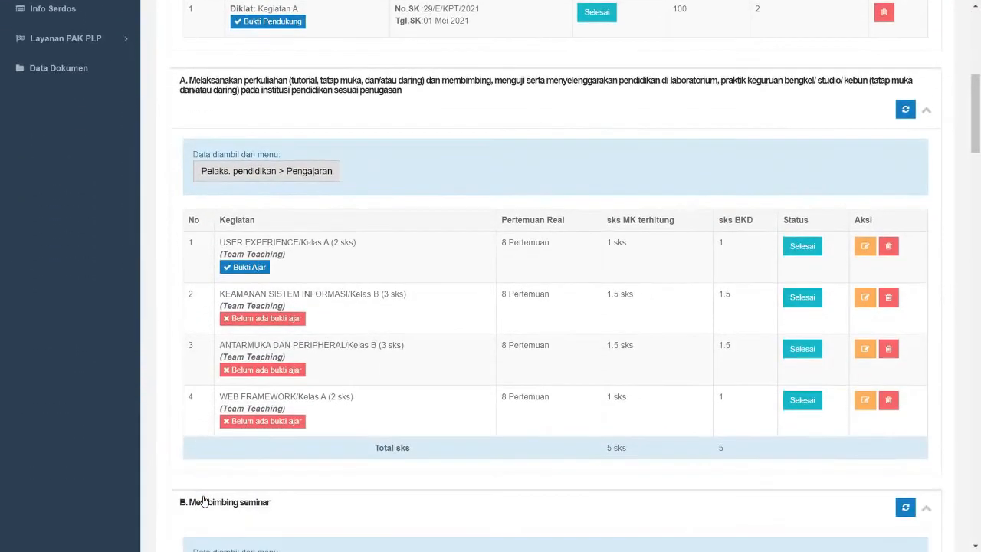
{"action": "scroll", "coordinate": [204, 501], "scroll_direction": "down", "scroll_amount": 1}
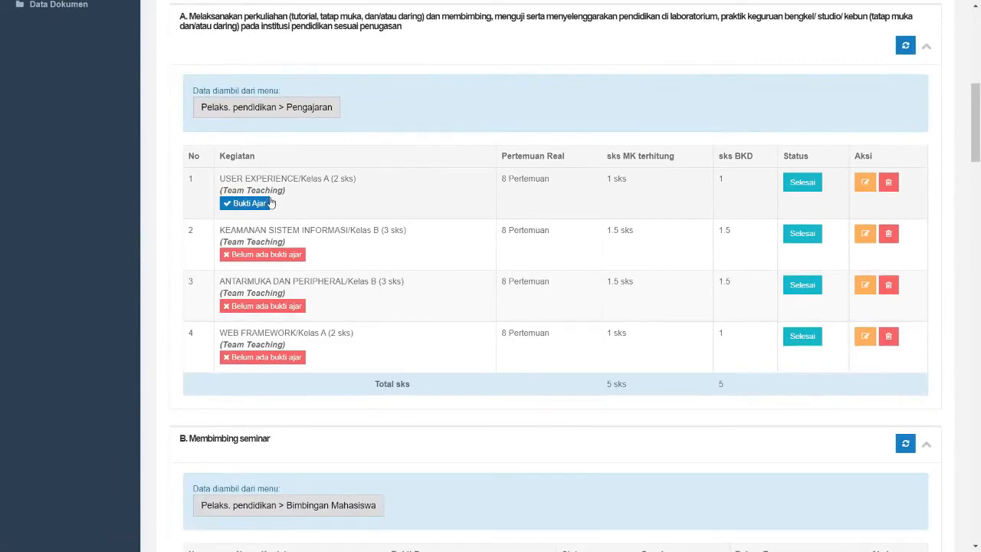
{"action": "scroll", "coordinate": [270, 202], "scroll_direction": "down", "scroll_amount": 9}
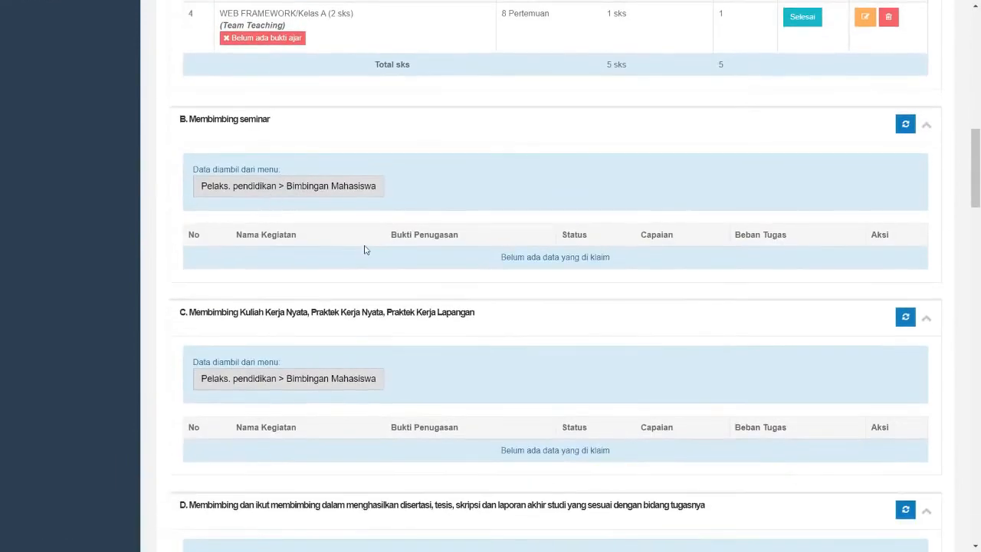
{"action": "scroll", "coordinate": [376, 249], "scroll_direction": "up", "scroll_amount": 12}
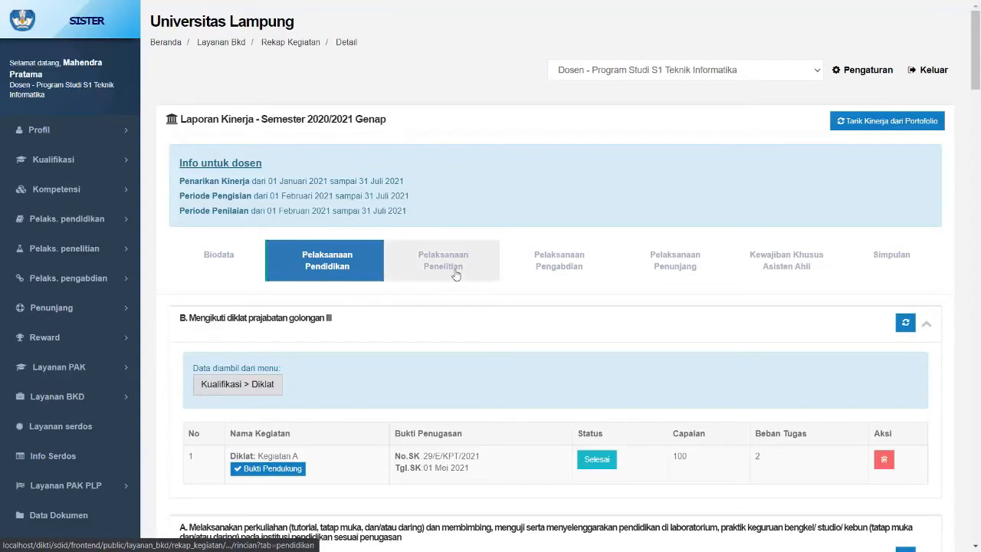
Review the Pelaksanaan Penelitian, Pelaksanaan Pengabdian and Pelaksanaan Penunjang sections of the performance report
{"action": "left_click", "coordinate": [481, 274]}
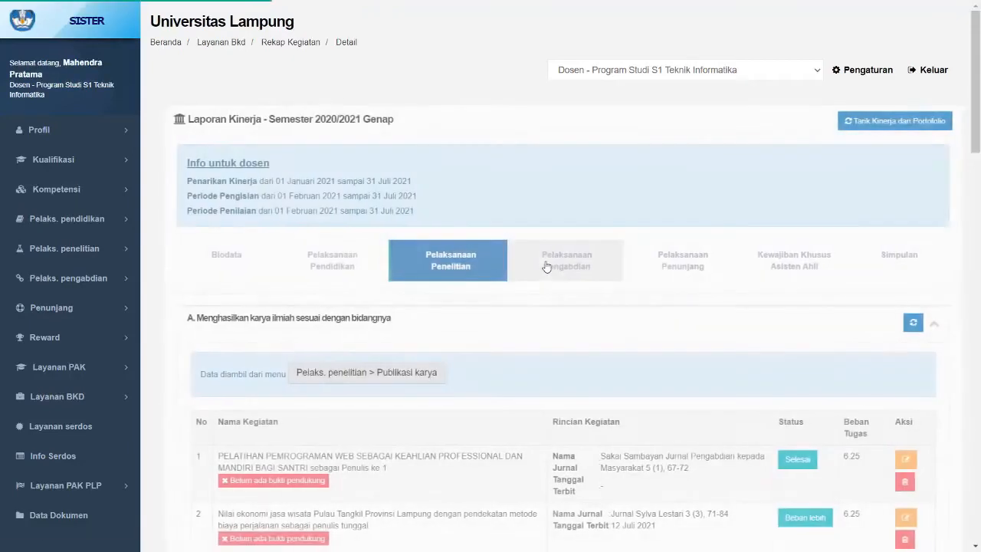
{"action": "left_click", "coordinate": [673, 259]}
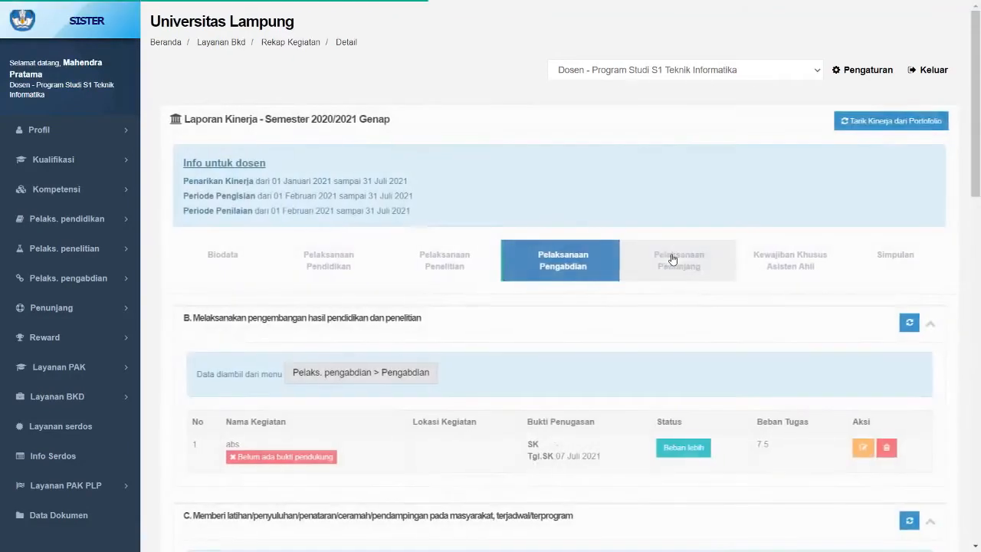
{"action": "left_click", "coordinate": [674, 260]}
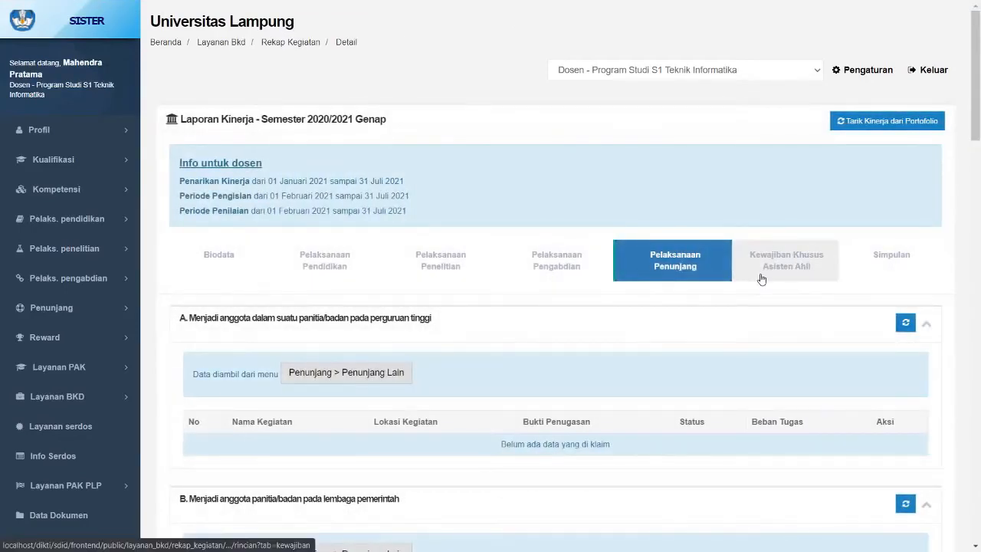
{"action": "scroll", "coordinate": [718, 322], "scroll_direction": "down", "scroll_amount": 3}
{"action": "scroll", "coordinate": [718, 324], "scroll_direction": "down", "scroll_amount": 15}
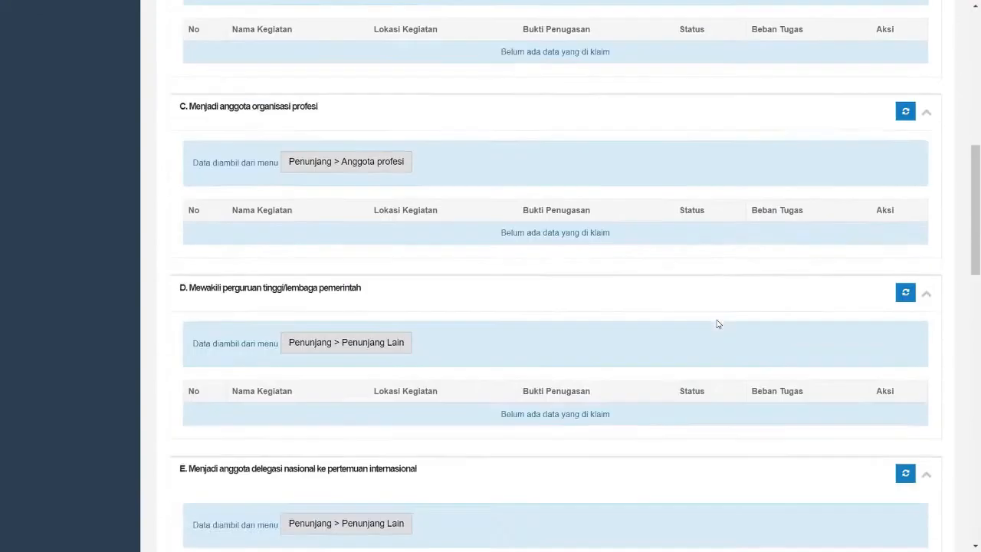
{"action": "scroll", "coordinate": [719, 323], "scroll_direction": "up", "scroll_amount": 18}
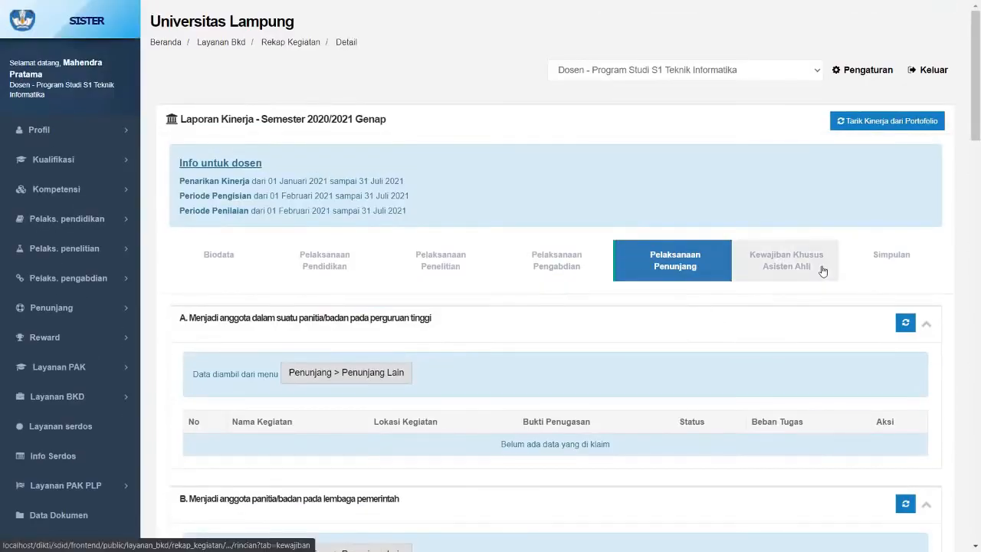
Examine the Kewajiban Khusus Asisten Ahli section, comparing minimum requirements and total performance with the listed textbook and scientific publication activities
{"action": "left_click", "coordinate": [822, 271]}
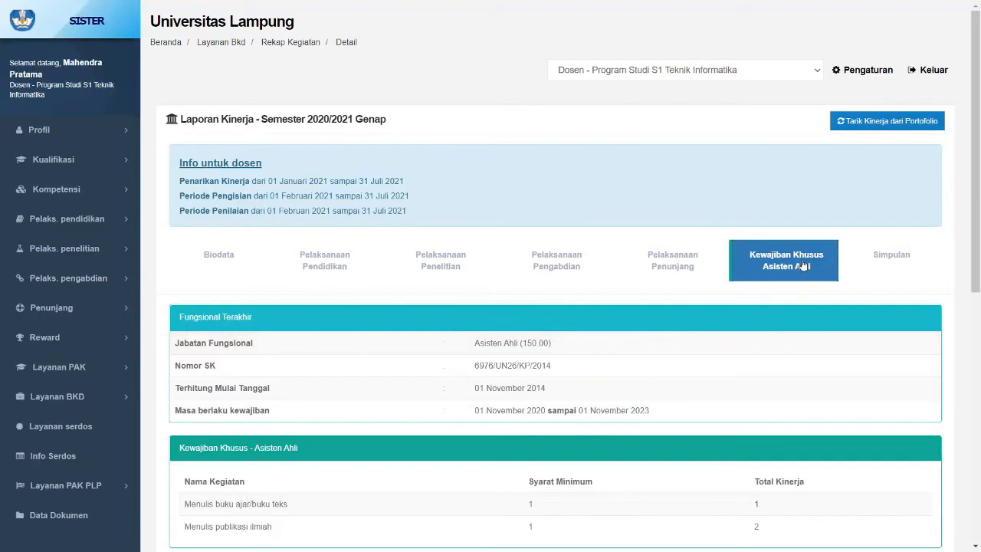
{"action": "scroll", "coordinate": [628, 324], "scroll_direction": "down", "scroll_amount": 3}
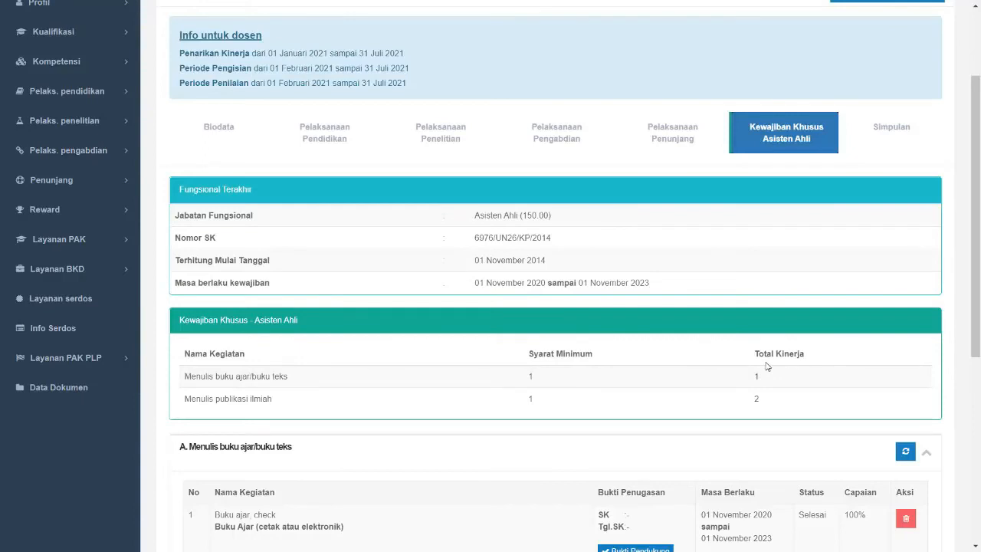
{"action": "scroll", "coordinate": [766, 366], "scroll_direction": "down", "scroll_amount": 1}
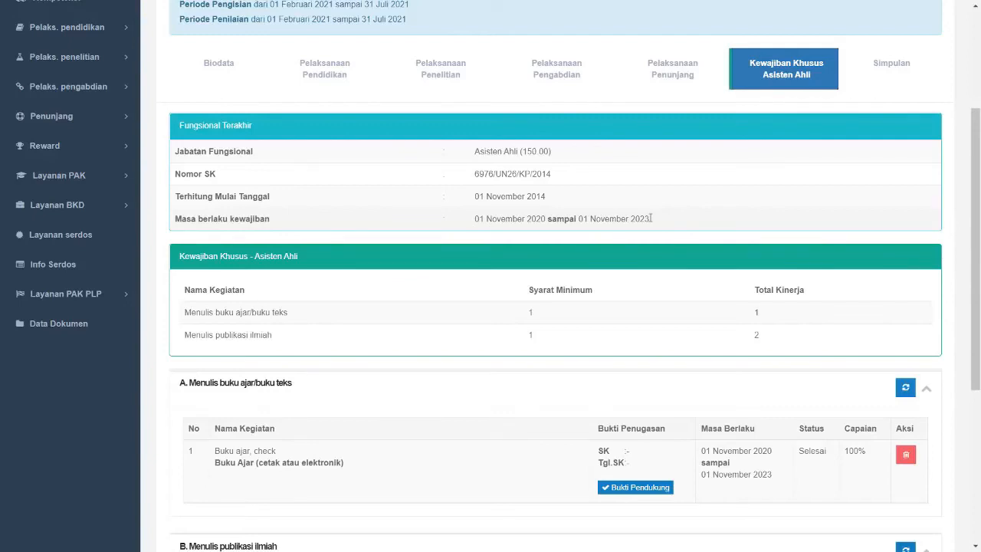
{"action": "scroll", "coordinate": [650, 218], "scroll_direction": "down", "scroll_amount": 2}
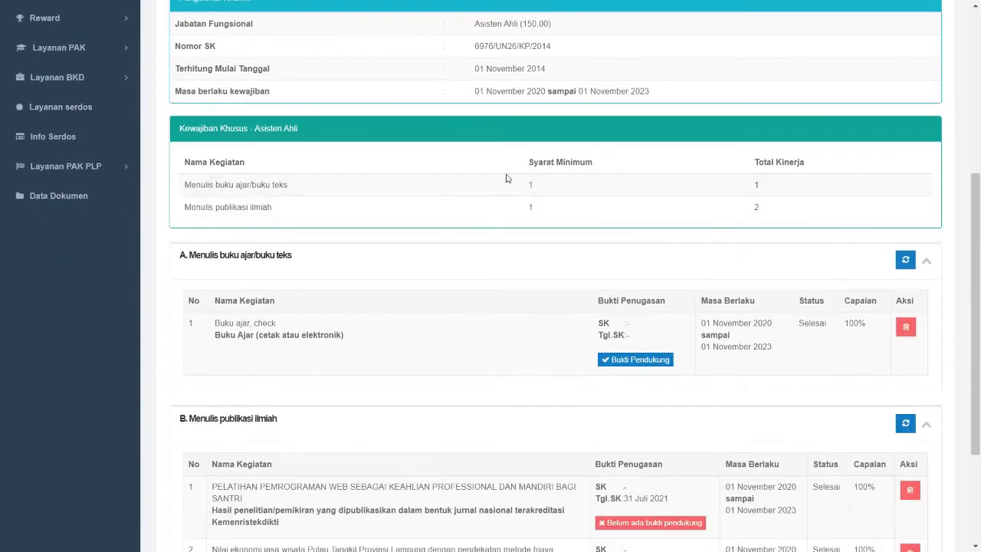
{"action": "scroll", "coordinate": [698, 272], "scroll_direction": "down", "scroll_amount": 2}
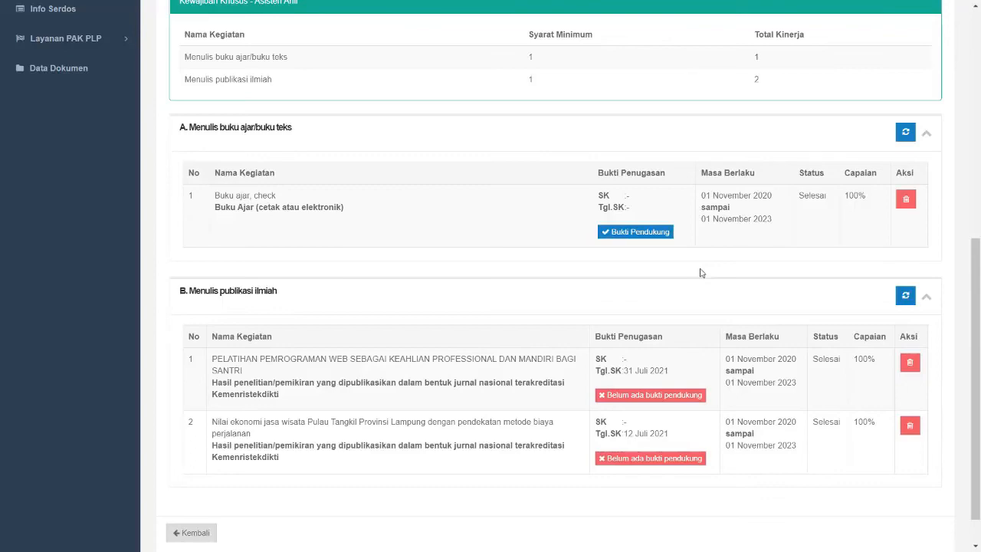
{"action": "scroll", "coordinate": [700, 272], "scroll_direction": "up", "scroll_amount": 4}
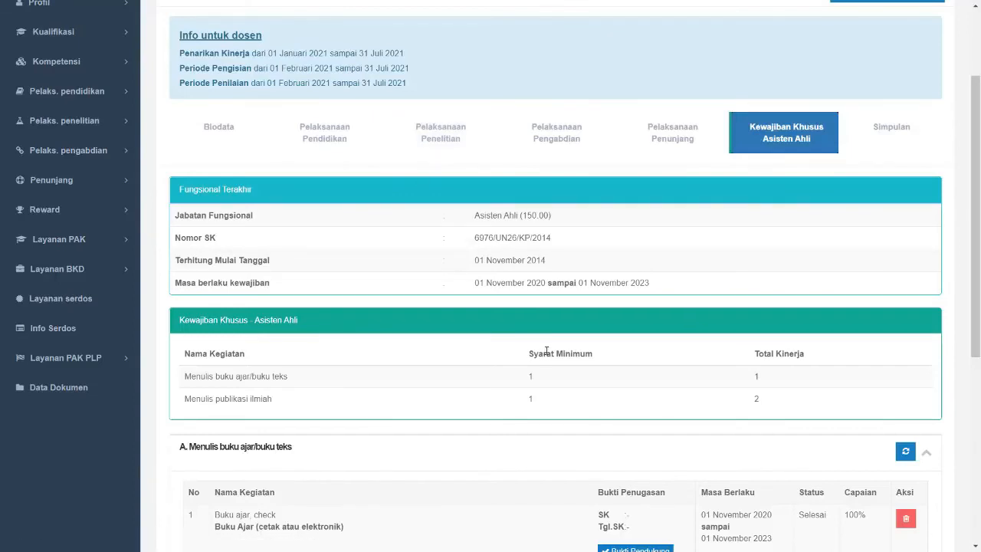
{"action": "scroll", "coordinate": [590, 337], "scroll_direction": "down", "scroll_amount": 3}
{"action": "scroll", "coordinate": [591, 337], "scroll_direction": "down", "scroll_amount": 1}
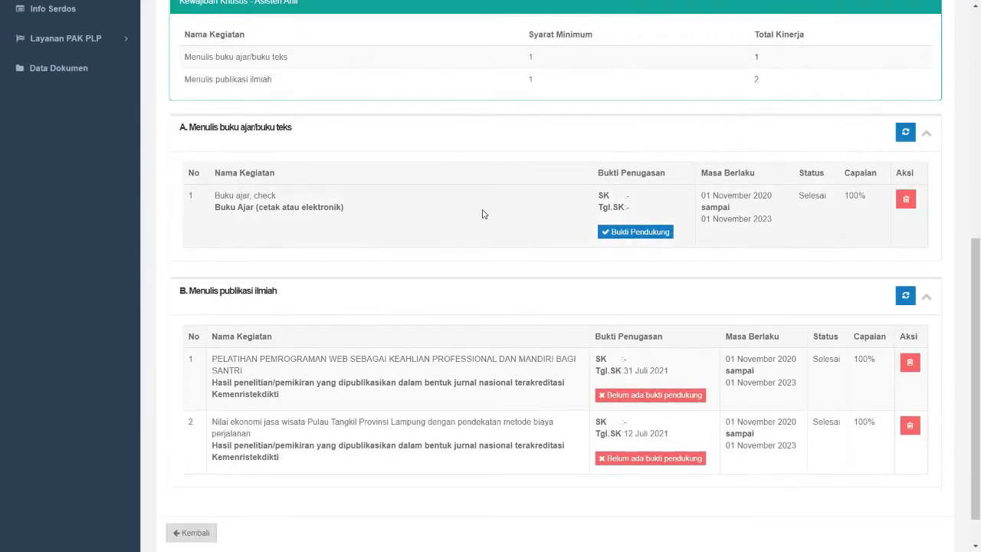
{"action": "scroll", "coordinate": [482, 213], "scroll_direction": "up", "scroll_amount": 5}
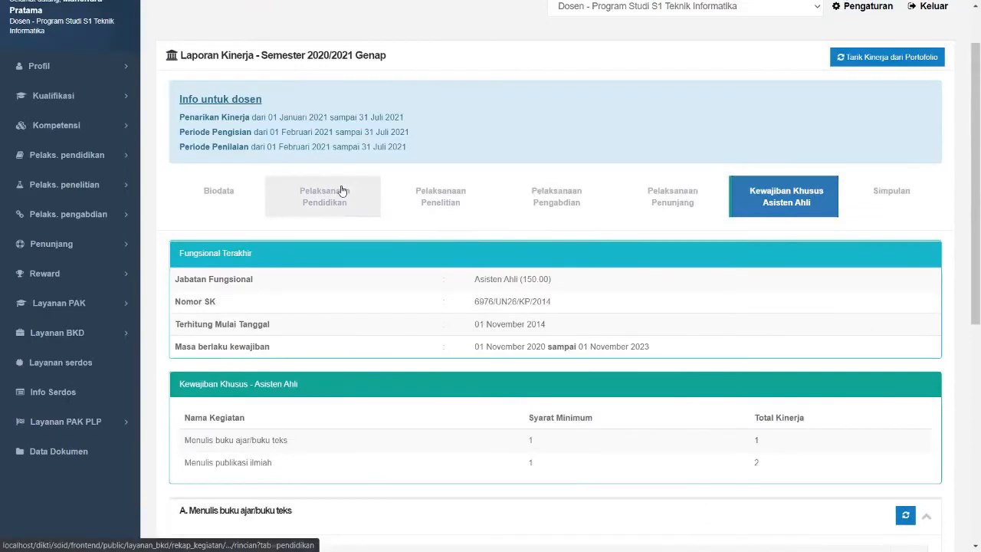
Look through the Pelaksanaan Pendidikan section for the textbook activity under "Mengembangkan bahan kuliah"
{"action": "left_click", "coordinate": [343, 191]}
{"action": "scroll", "coordinate": [343, 203], "scroll_direction": "down", "scroll_amount": 5}
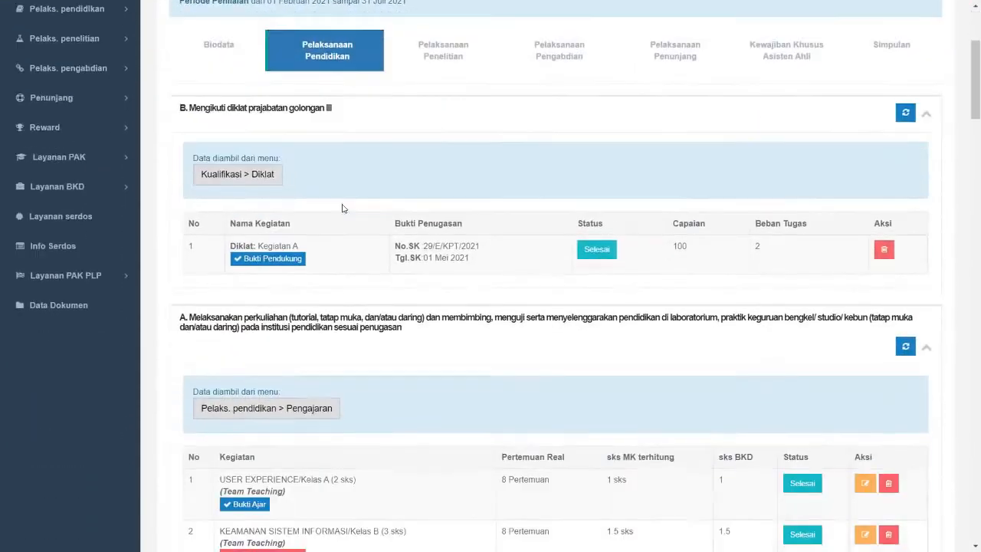
{"action": "scroll", "coordinate": [344, 230], "scroll_direction": "down", "scroll_amount": 15}
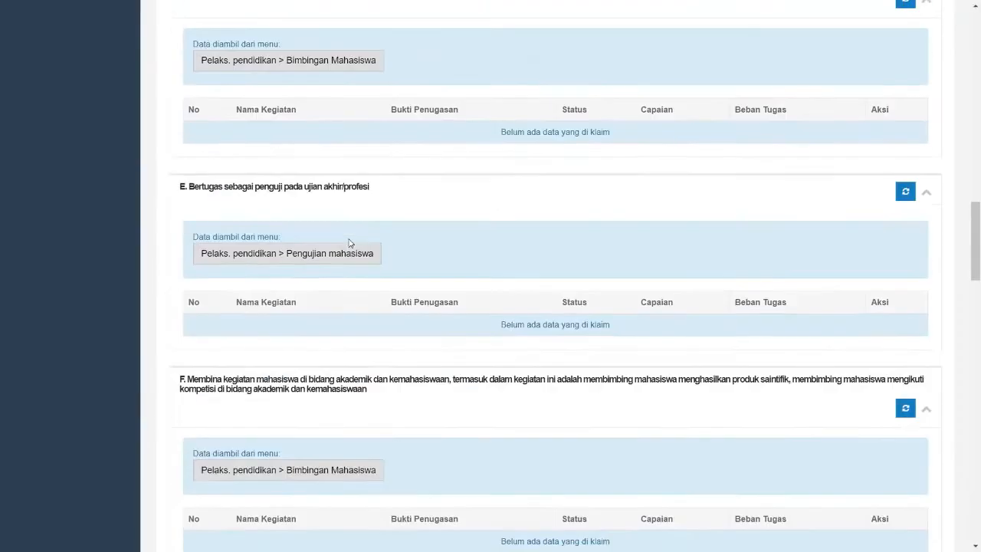
{"action": "scroll", "coordinate": [349, 243], "scroll_direction": "down", "scroll_amount": 6}
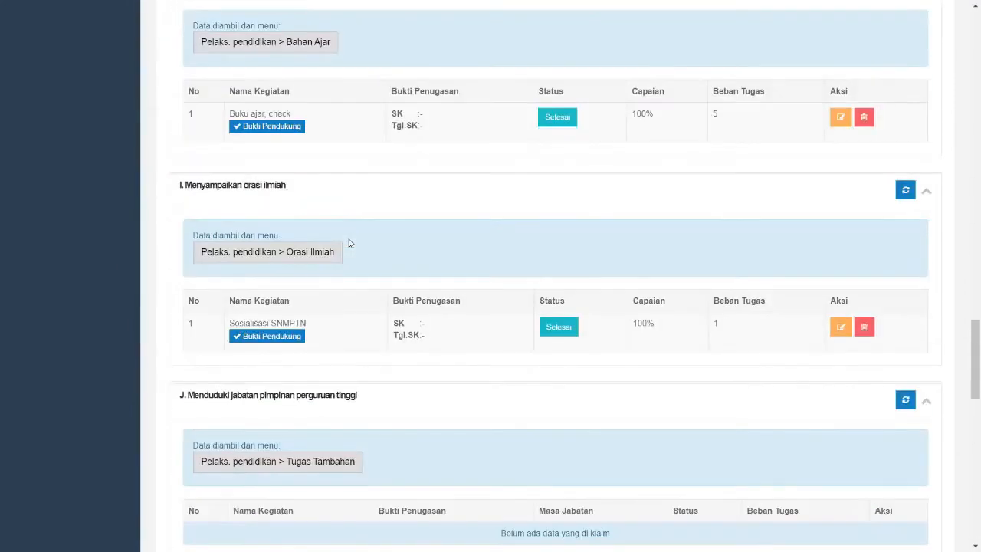
{"action": "scroll", "coordinate": [349, 242], "scroll_direction": "up", "scroll_amount": 3}
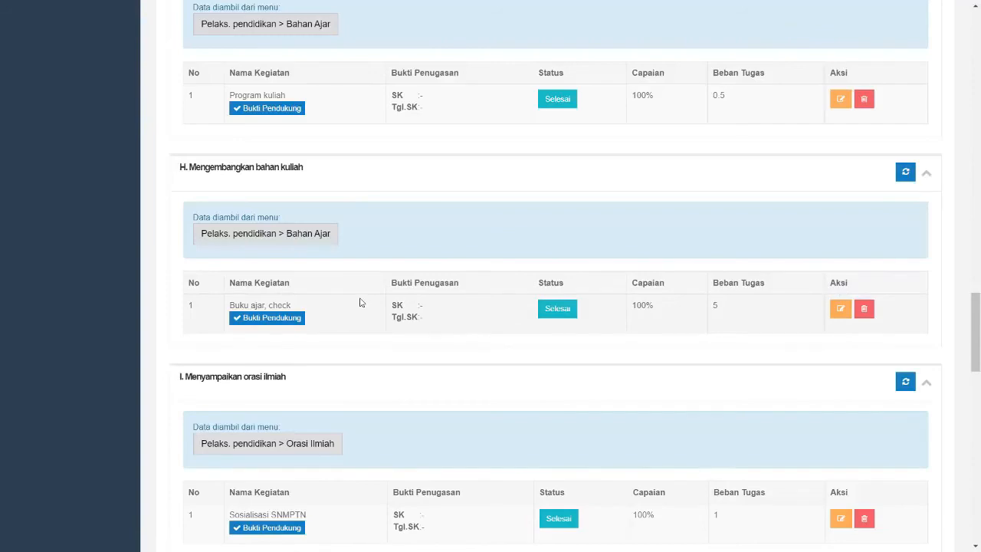
{"action": "scroll", "coordinate": [360, 302], "scroll_direction": "up", "scroll_amount": 15}
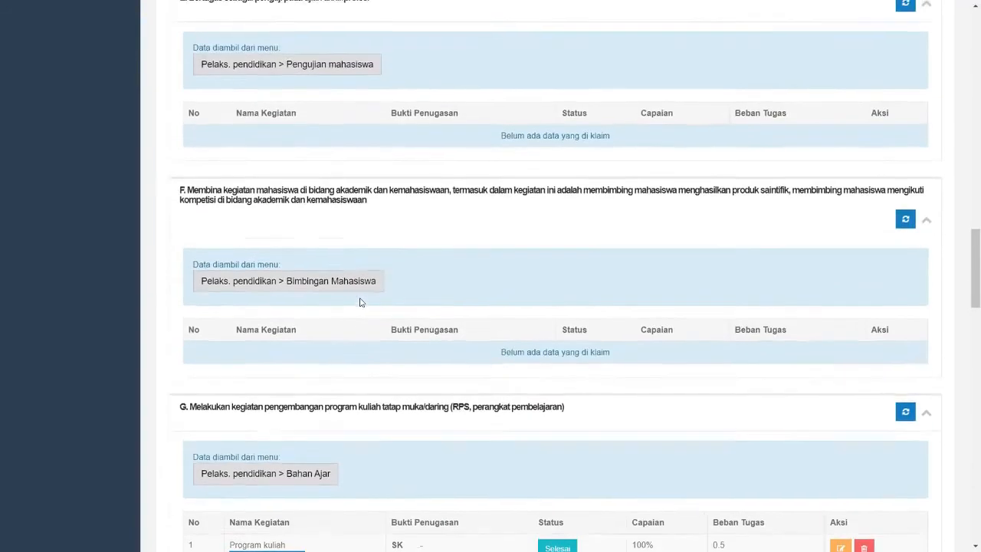
{"action": "scroll", "coordinate": [360, 302], "scroll_direction": "up", "scroll_amount": 10}
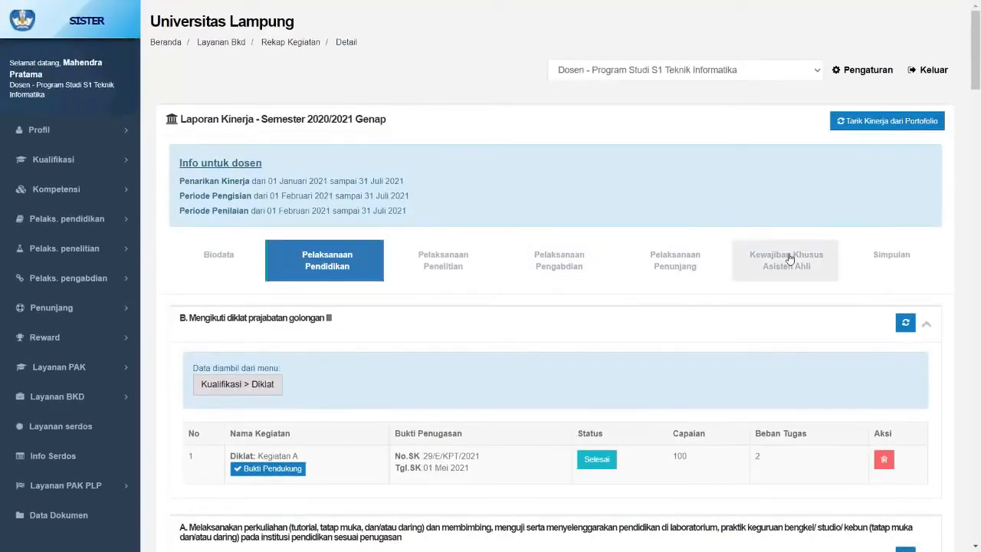
Review the Kewajiban Khusus Asisten Ahli section, including its validity period and listed textbook and publication activities, dismissing the Internet Download Manager warning
{"action": "left_click", "coordinate": [789, 258]}
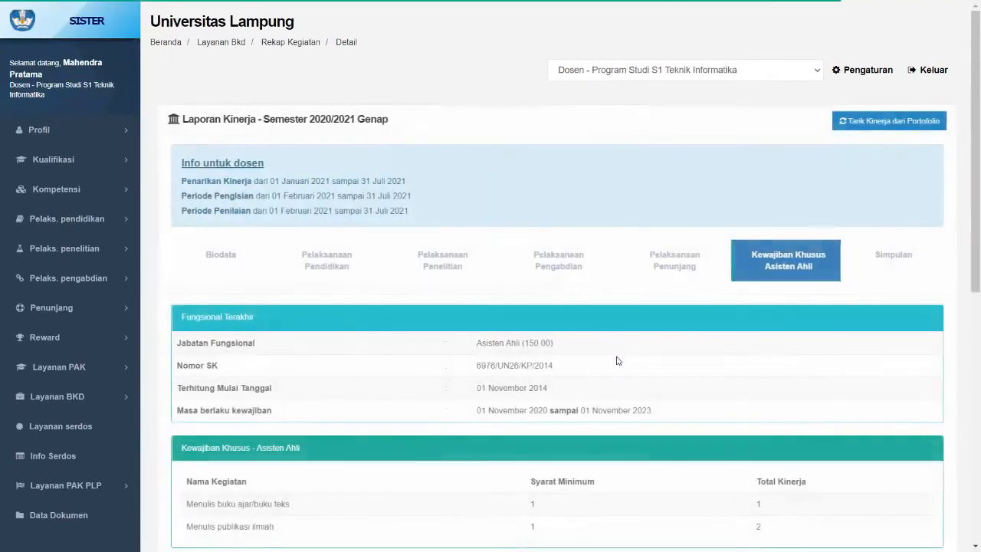
{"action": "scroll", "coordinate": [617, 361], "scroll_direction": "down", "scroll_amount": 3}
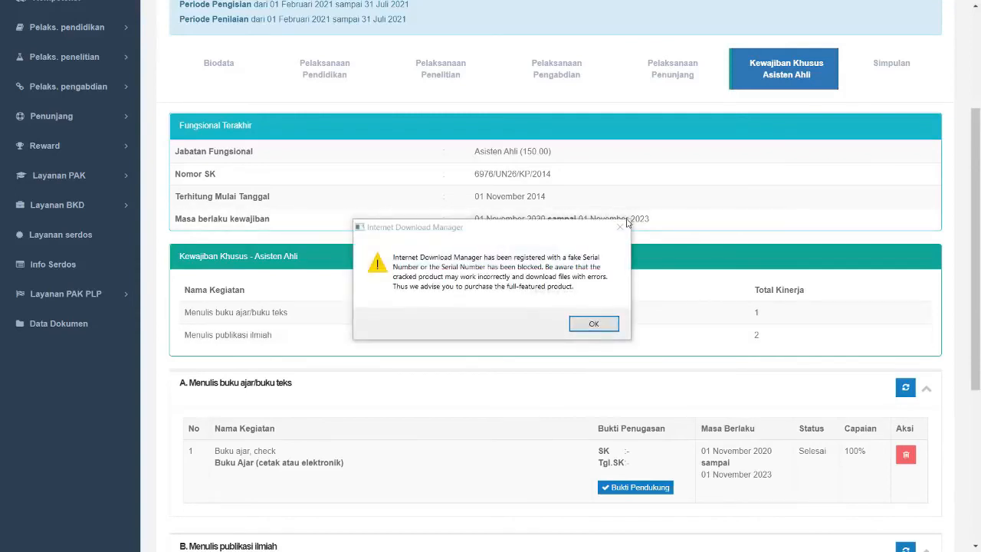
{"action": "left_click", "coordinate": [626, 224]}
{"action": "scroll", "coordinate": [657, 222], "scroll_direction": "down", "scroll_amount": 3}
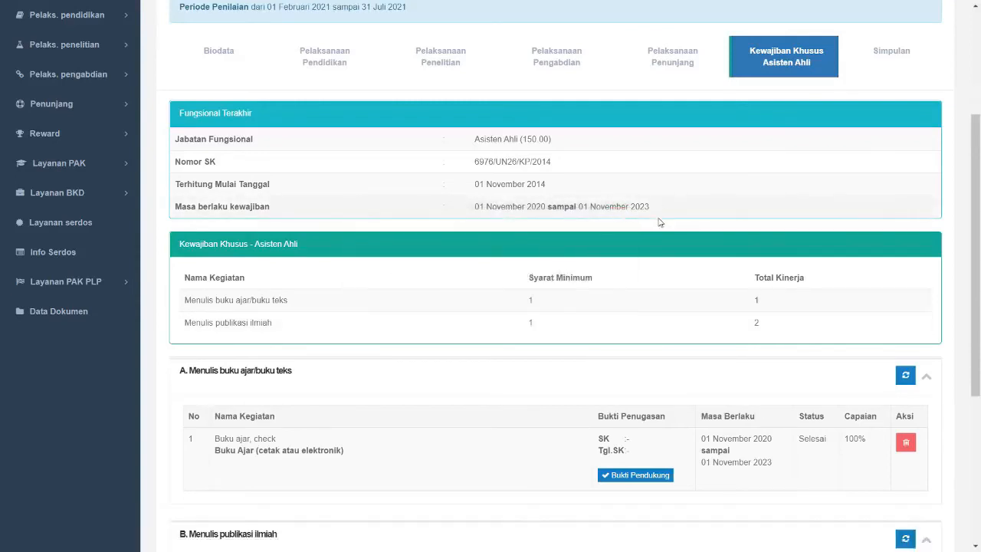
{"action": "scroll", "coordinate": [657, 222], "scroll_direction": "down", "scroll_amount": 2}
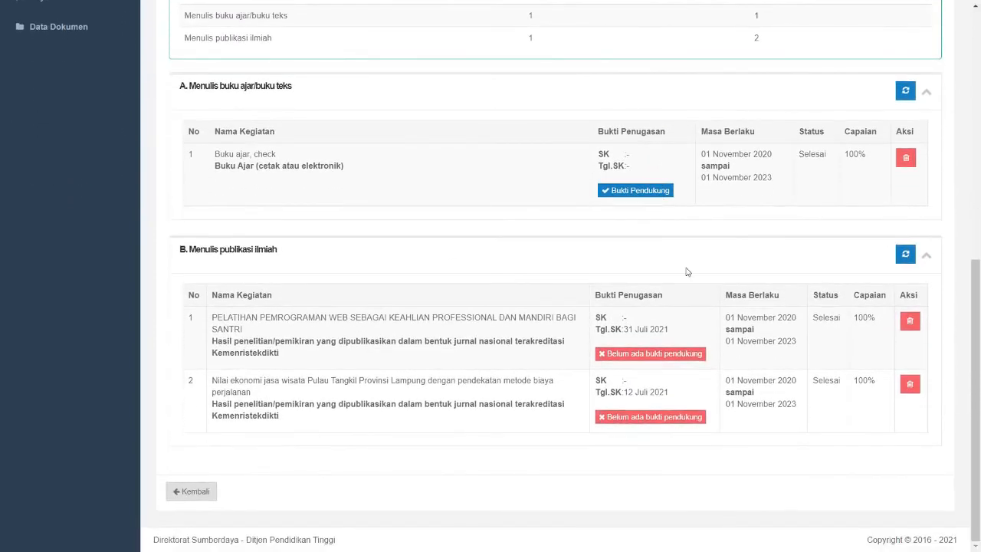
{"action": "scroll", "coordinate": [687, 272], "scroll_direction": "up", "scroll_amount": 8}
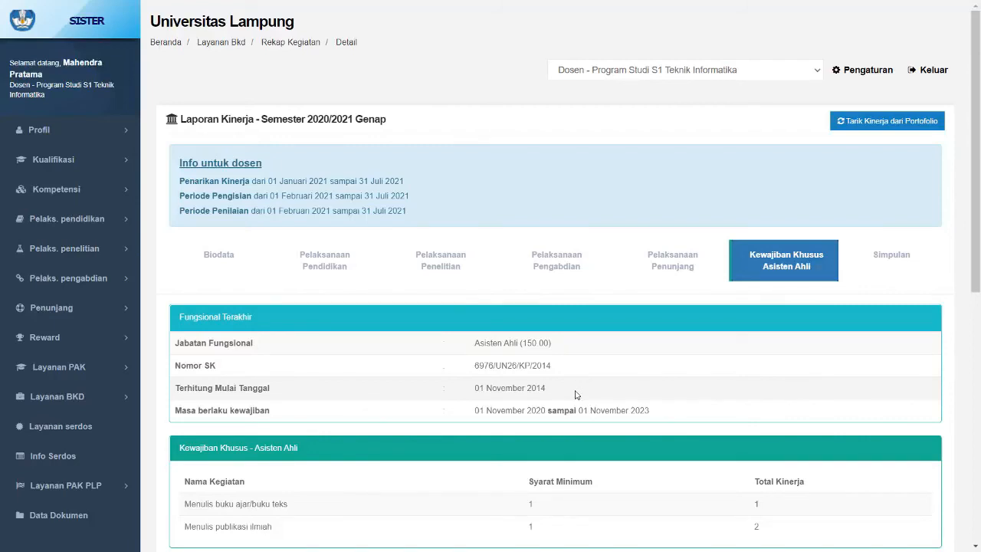
Update the lecturer's biodata in the Biodata section of the performance report and acknowledge the notice
{"action": "left_click", "coordinate": [214, 256]}
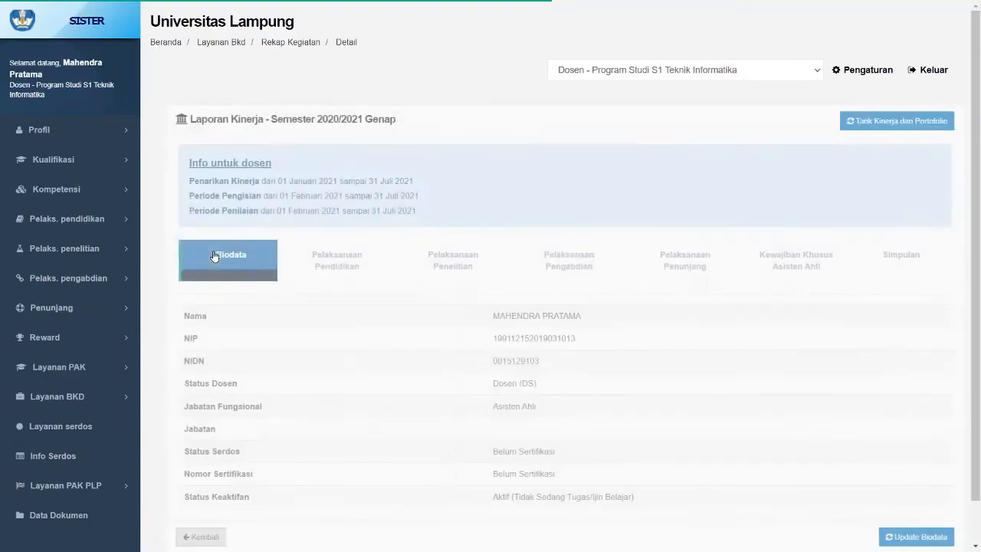
{"action": "scroll", "coordinate": [833, 390], "scroll_direction": "down", "scroll_amount": 1}
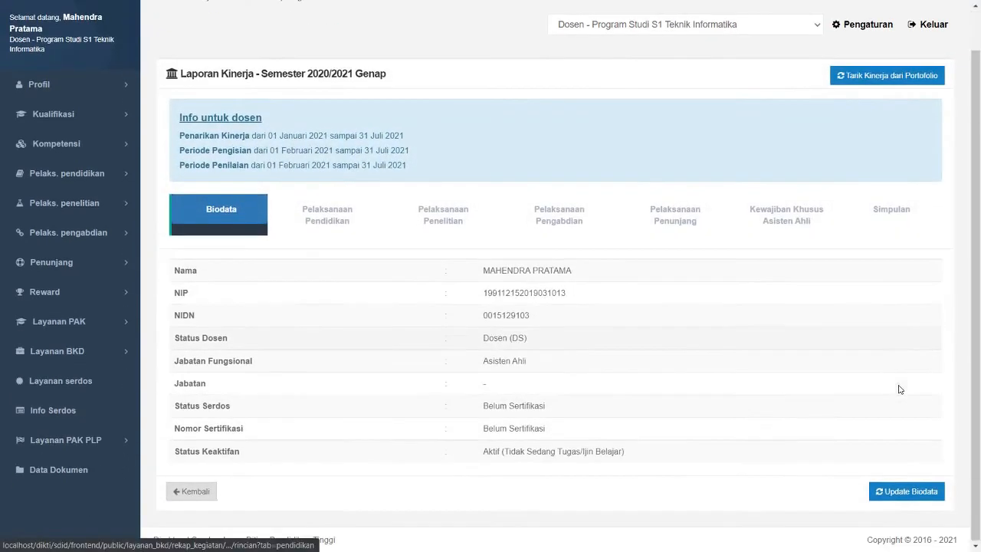
{"action": "left_click", "coordinate": [914, 492]}
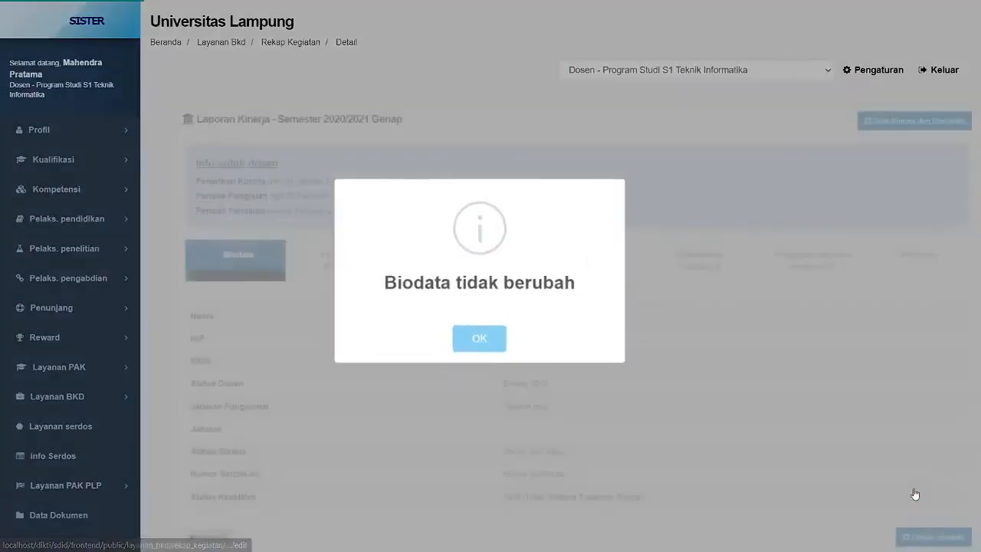
{"action": "left_click", "coordinate": [479, 342]}
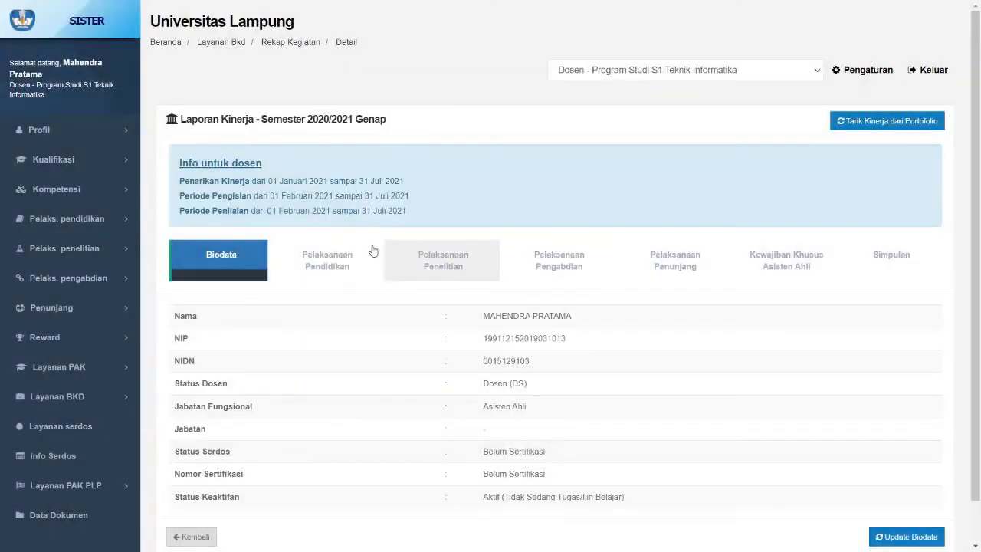
Revisit Kewajiban Khusus Asisten Ahli and examine the Simpulan section's Kewajiban BKD credits, status and special-obligation conclusion
{"action": "left_click", "coordinate": [765, 270]}
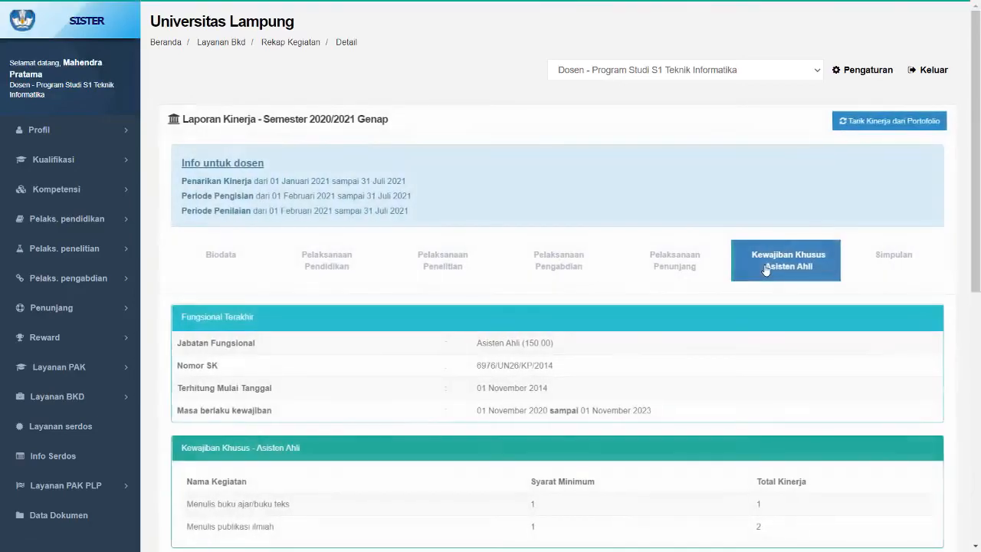
{"action": "scroll", "coordinate": [765, 270], "scroll_direction": "down", "scroll_amount": 3}
{"action": "scroll", "coordinate": [766, 256], "scroll_direction": "up", "scroll_amount": 3}
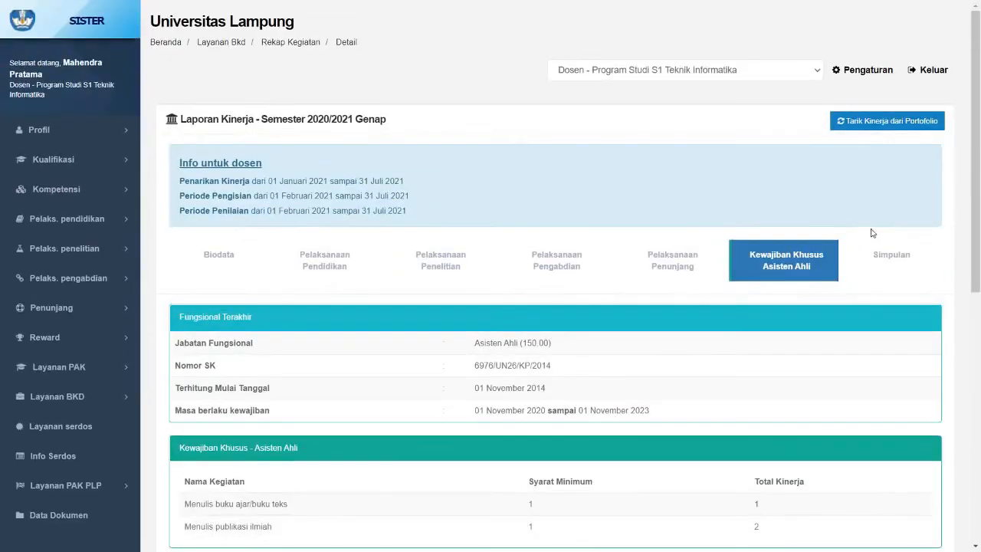
{"action": "left_click", "coordinate": [900, 262]}
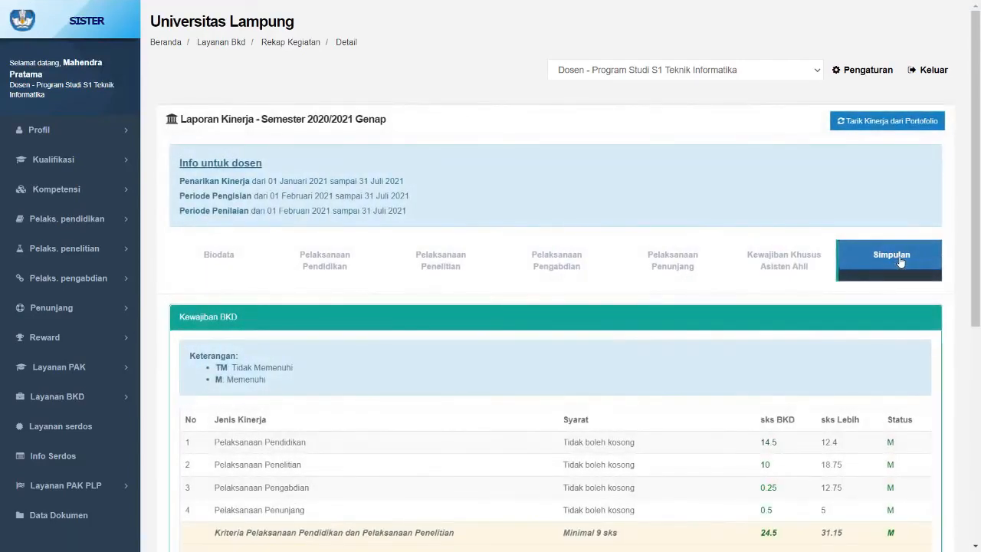
{"action": "scroll", "coordinate": [900, 263], "scroll_direction": "down", "scroll_amount": 2}
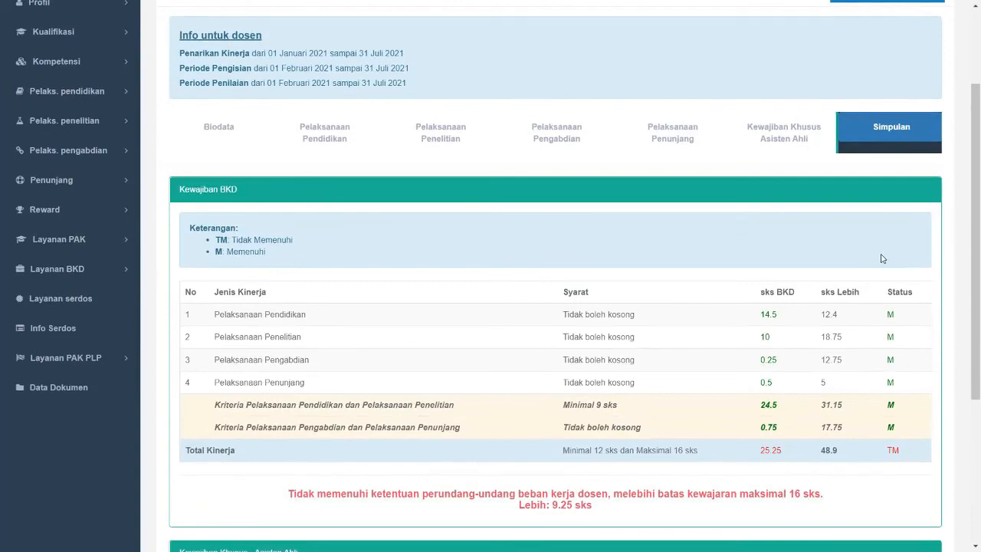
{"action": "scroll", "coordinate": [881, 258], "scroll_direction": "down", "scroll_amount": 4}
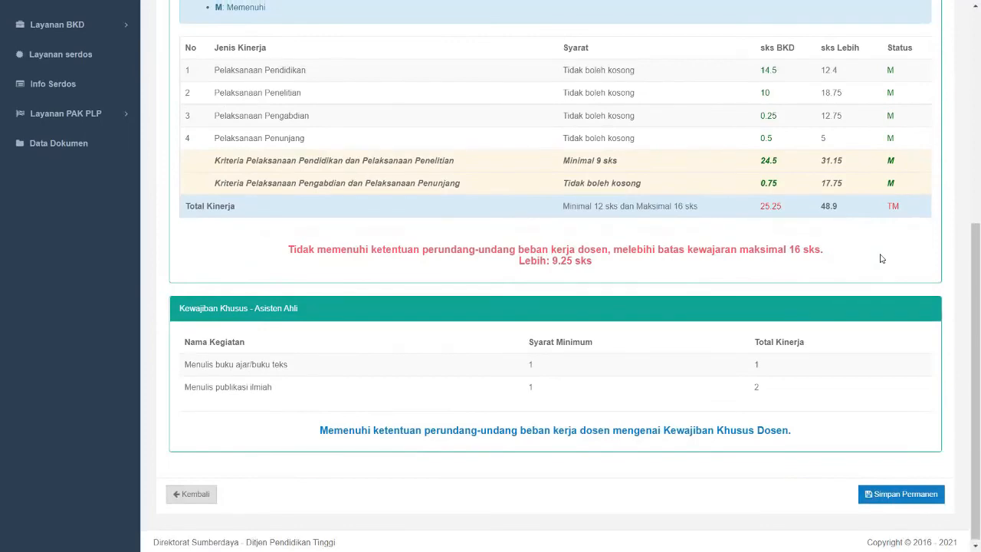
{"action": "scroll", "coordinate": [881, 258], "scroll_direction": "up", "scroll_amount": 2}
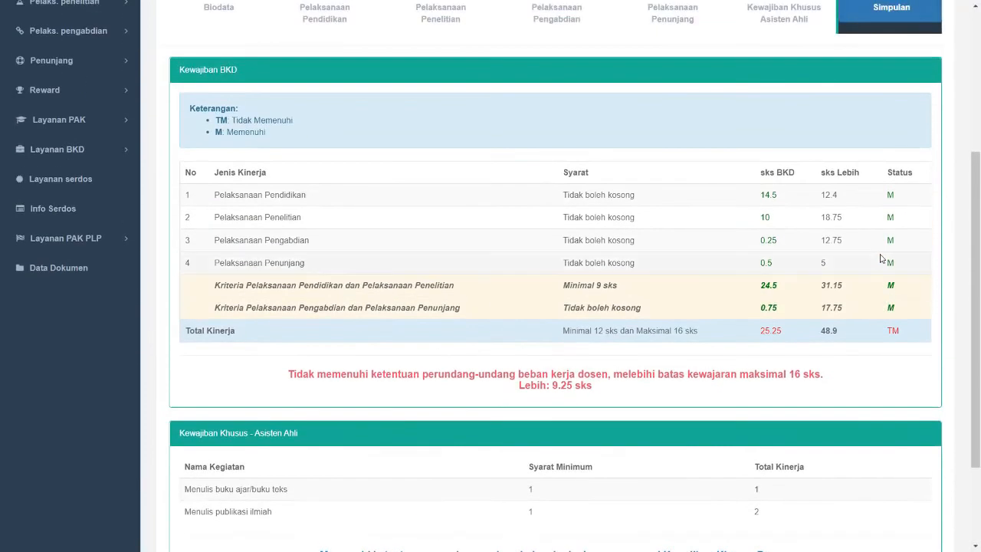
{"action": "scroll", "coordinate": [880, 258], "scroll_direction": "up", "scroll_amount": 2}
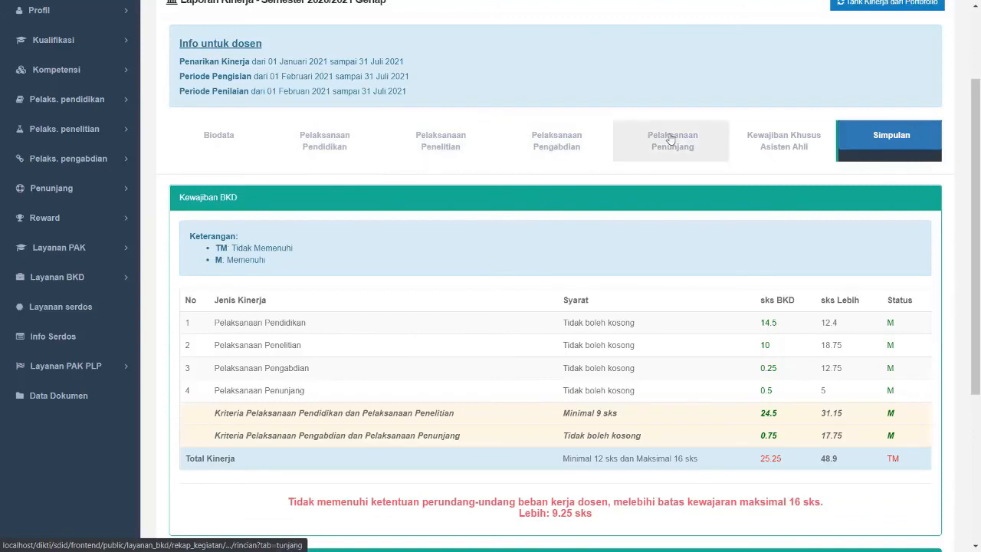
Change the status of the "Diklat: Kegiatan A" activity in Pelaksanaan Pendidikan to Beban lebih
{"action": "left_click", "coordinate": [349, 154]}
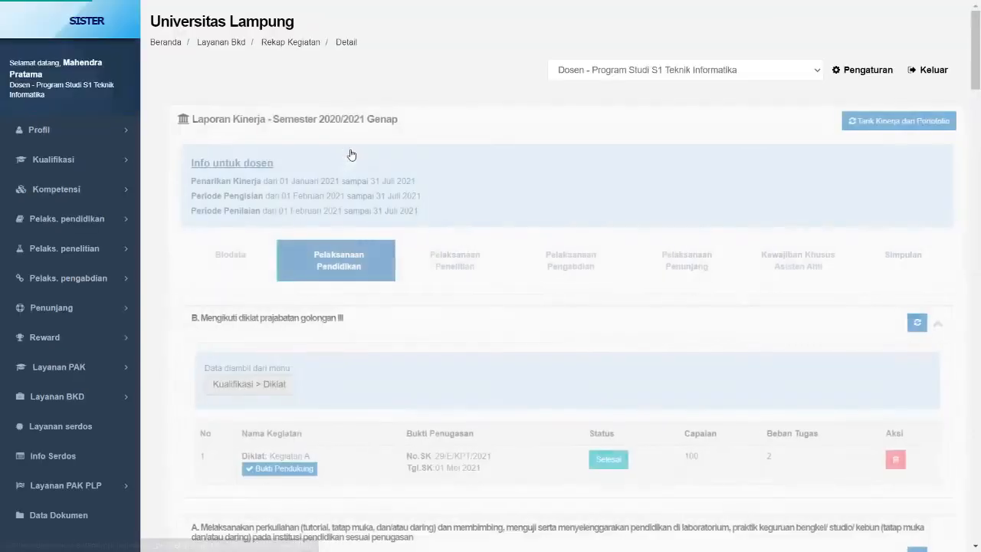
{"action": "scroll", "coordinate": [547, 345], "scroll_direction": "down", "scroll_amount": 2}
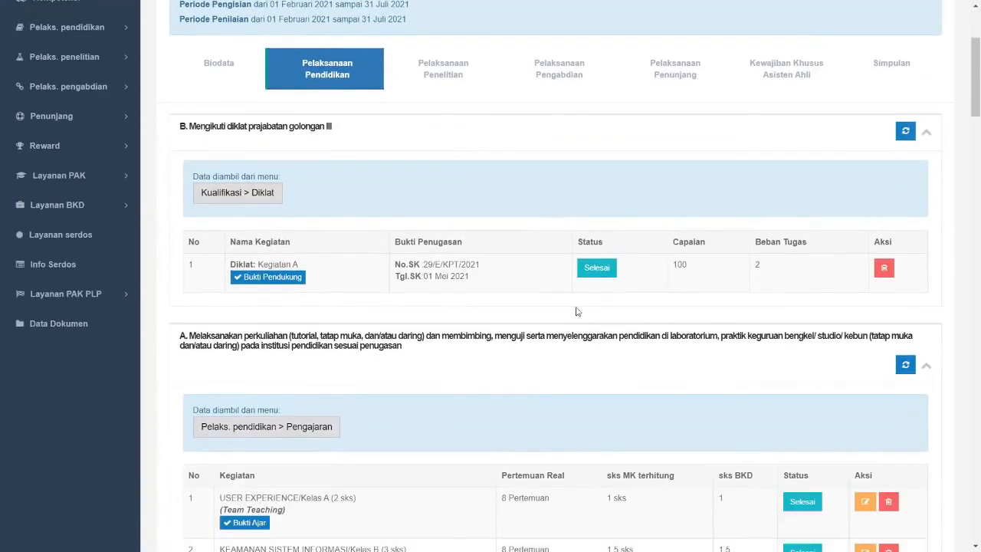
{"action": "left_click", "coordinate": [596, 269]}
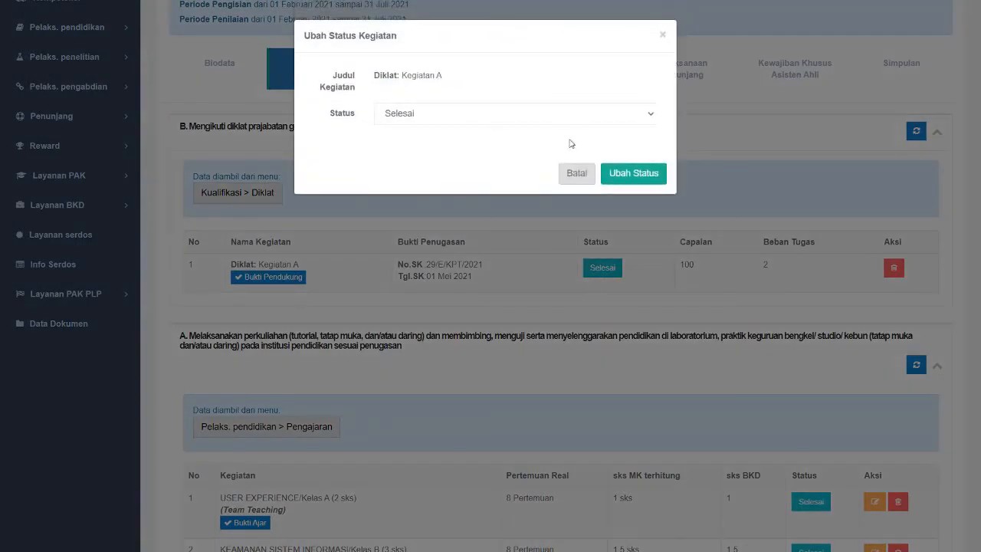
{"action": "left_click", "coordinate": [555, 121]}
{"action": "left_click", "coordinate": [545, 166]}
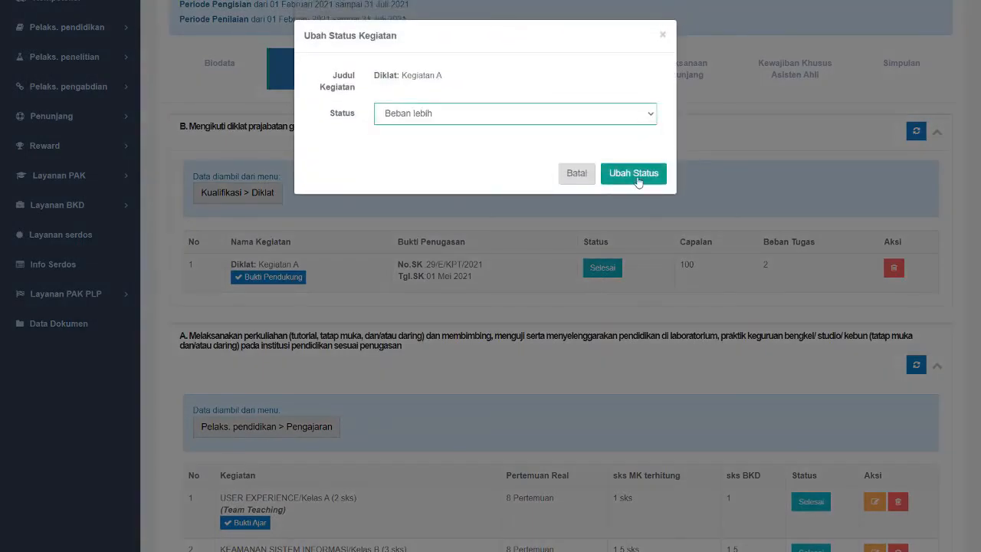
{"action": "left_click", "coordinate": [628, 173]}
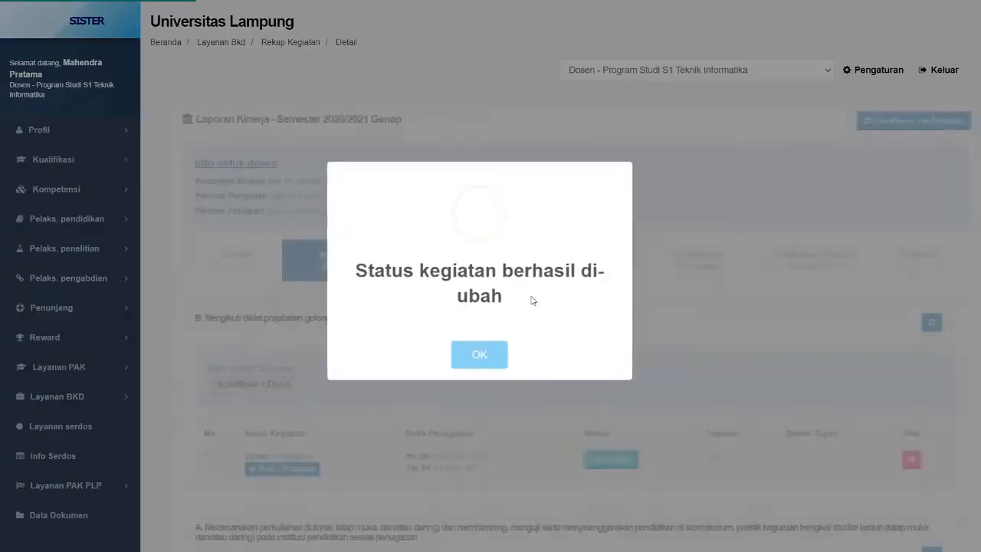
{"action": "left_click", "coordinate": [477, 354]}
{"action": "scroll", "coordinate": [549, 370], "scroll_direction": "down", "scroll_amount": 2}
{"action": "scroll", "coordinate": [551, 373], "scroll_direction": "down", "scroll_amount": 2}
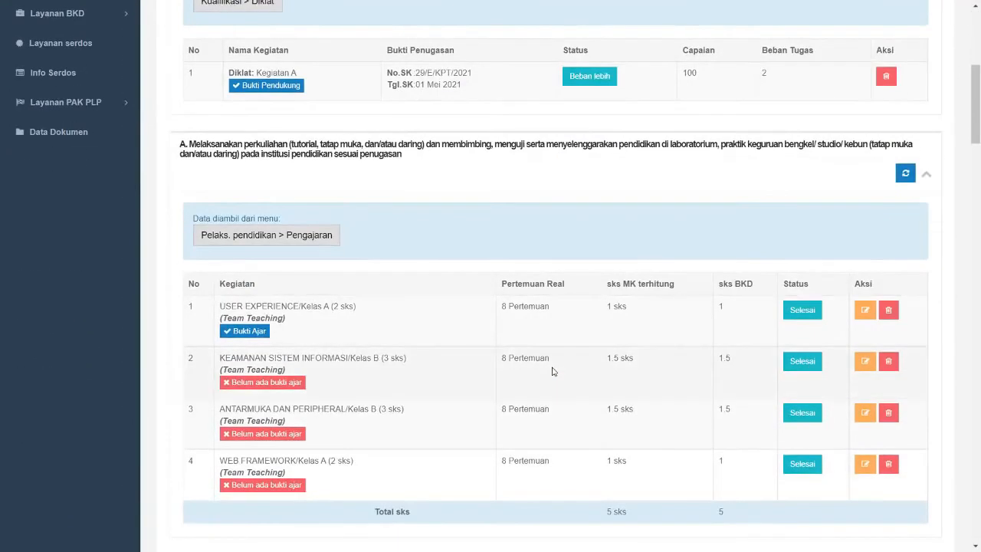
Check the total credits and the excess over the 16 sks maximum in the Simpulan section
{"action": "scroll", "coordinate": [653, 353], "scroll_direction": "up", "scroll_amount": 5}
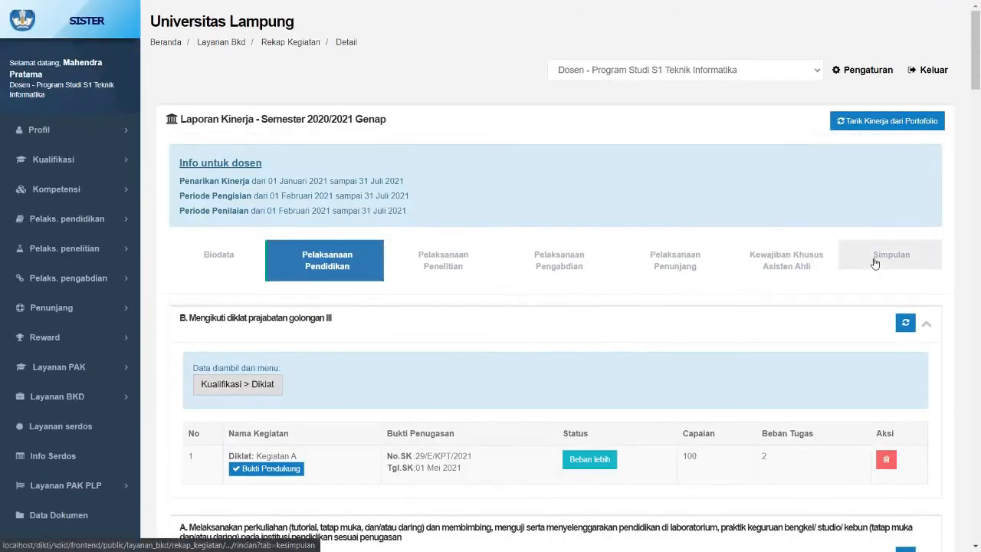
{"action": "left_click", "coordinate": [875, 263]}
{"action": "scroll", "coordinate": [835, 291], "scroll_direction": "down", "scroll_amount": 2}
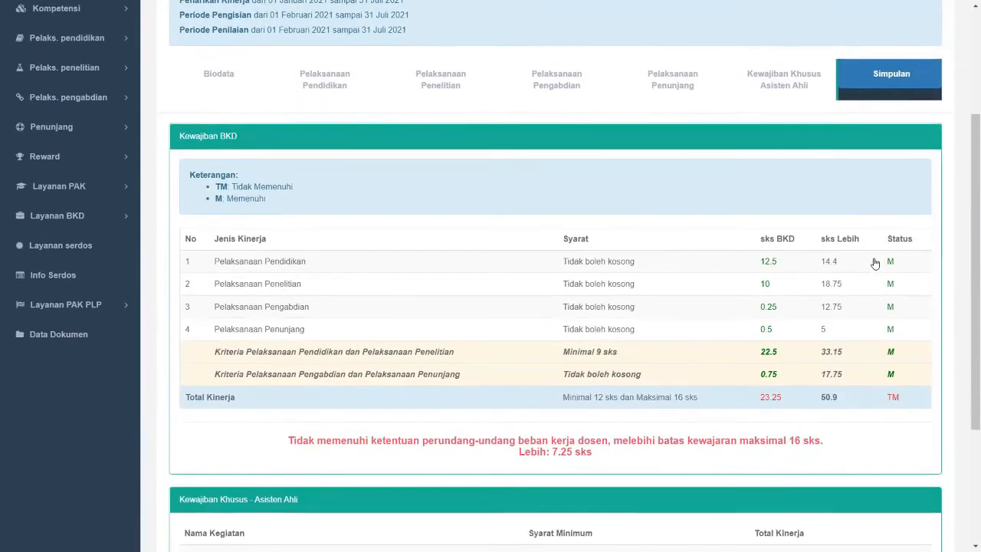
{"action": "double_click", "coordinate": [561, 443]}
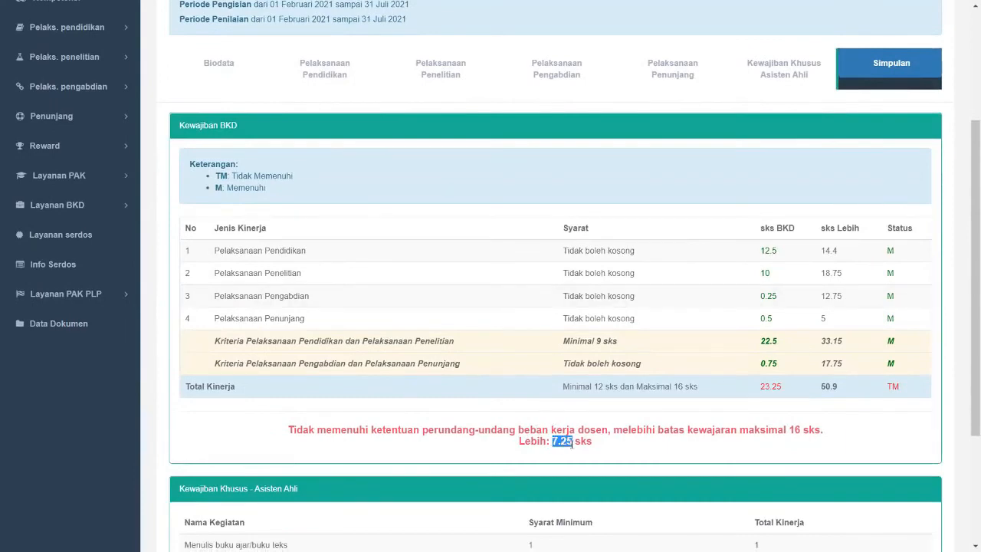
{"action": "left_click", "coordinate": [642, 452]}
{"action": "scroll", "coordinate": [643, 452], "scroll_direction": "up", "scroll_amount": 2}
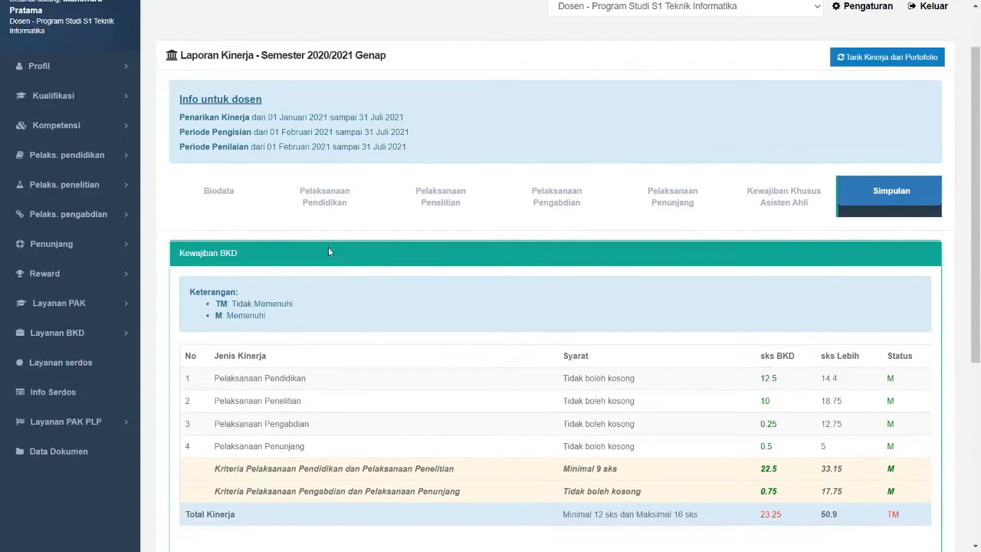
In Pelaksanaan Penelitian, set the status of the section D book translation activity to Beban lebih
{"action": "left_click", "coordinate": [430, 207]}
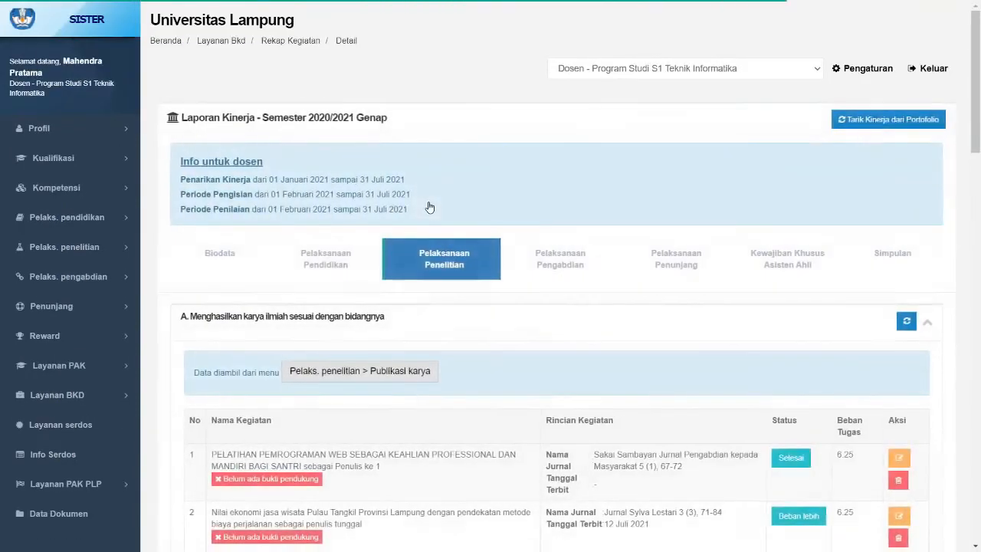
{"action": "scroll", "coordinate": [452, 223], "scroll_direction": "down", "scroll_amount": 6}
{"action": "scroll", "coordinate": [452, 222], "scroll_direction": "down", "scroll_amount": 7}
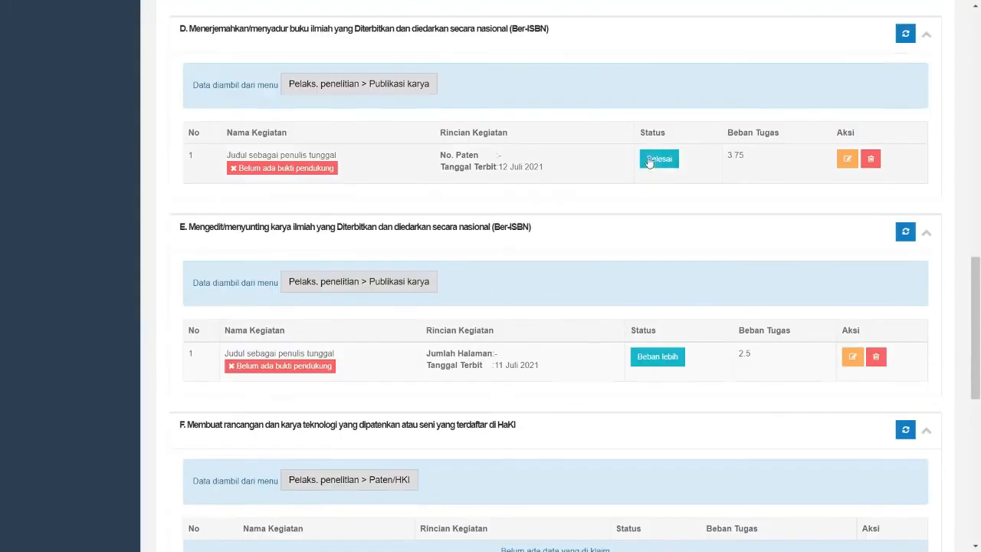
{"action": "left_click", "coordinate": [648, 159]}
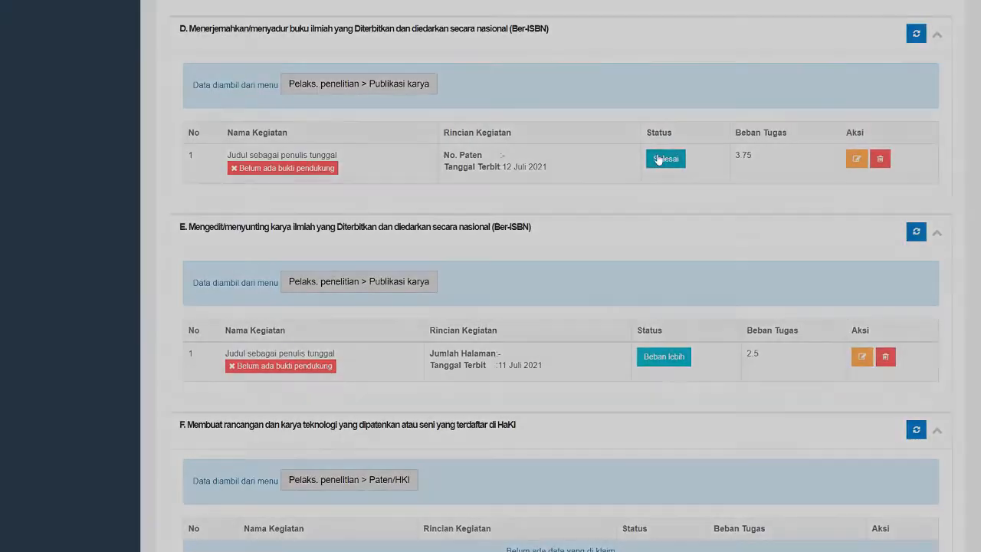
{"action": "left_click", "coordinate": [530, 119]}
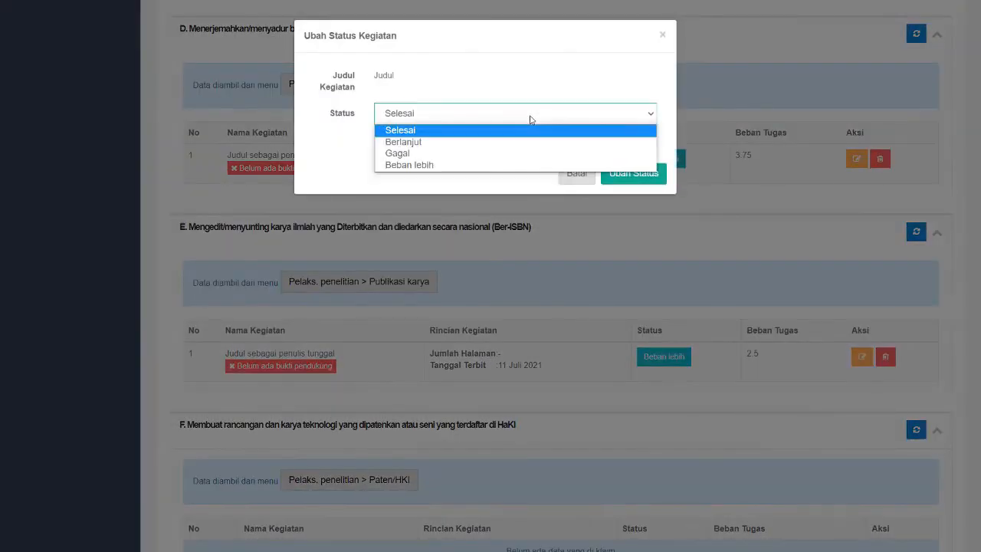
{"action": "left_click", "coordinate": [521, 165]}
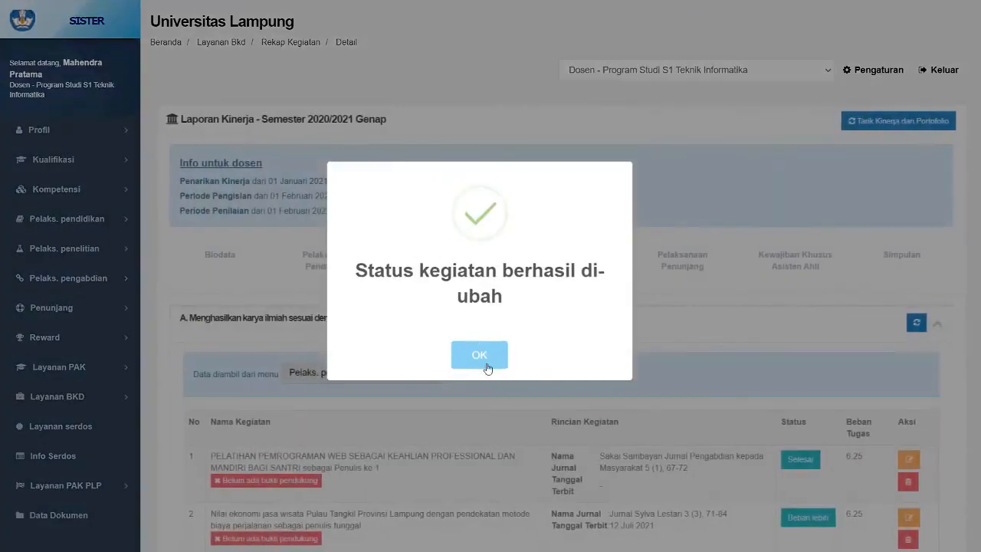
{"action": "left_click", "coordinate": [487, 359]}
In Pelaksanaan Pendidikan, set the status of the section H activity "Buku ajar, check" to Beban lebih
{"action": "scroll", "coordinate": [487, 361], "scroll_direction": "down", "scroll_amount": 15}
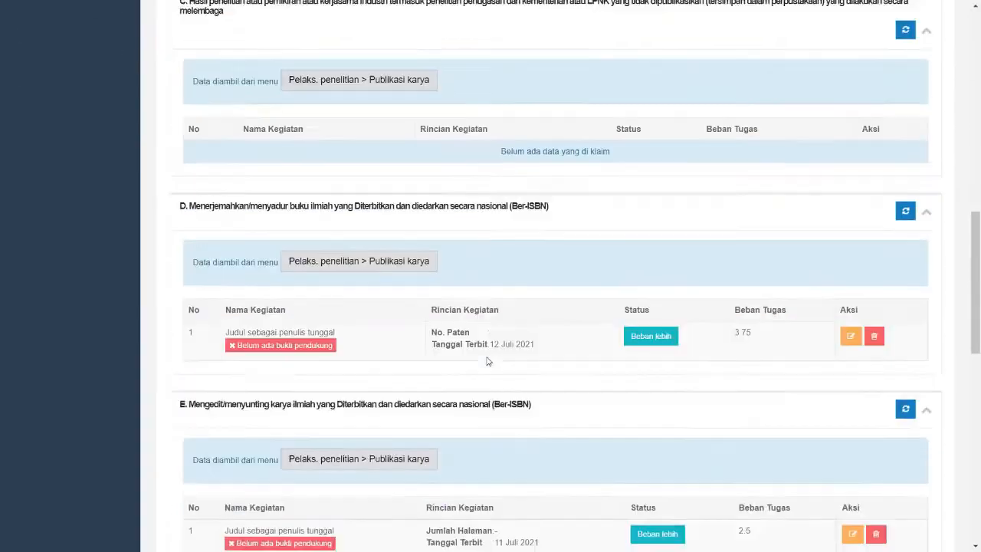
{"action": "scroll", "coordinate": [564, 313], "scroll_direction": "down", "scroll_amount": 2}
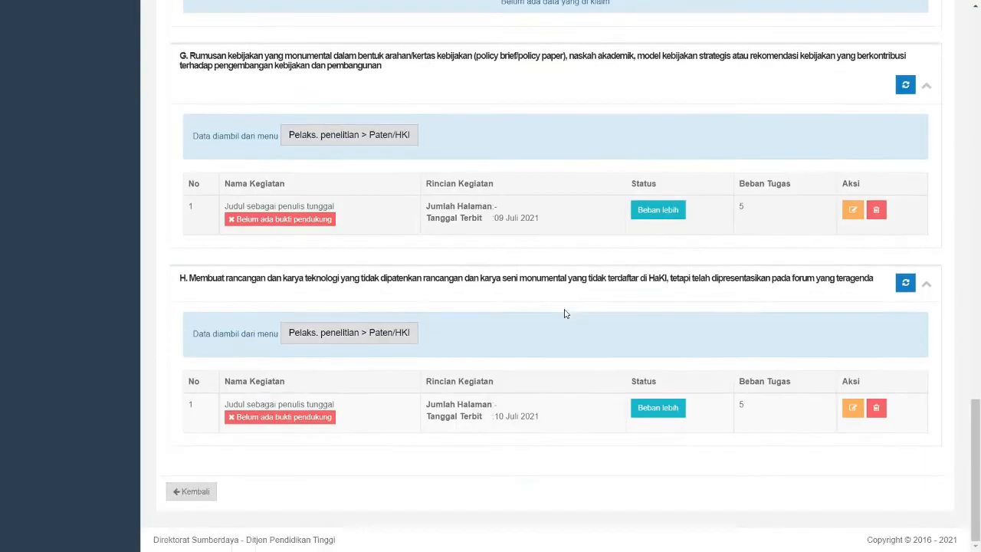
{"action": "scroll", "coordinate": [565, 315], "scroll_direction": "up", "scroll_amount": 20}
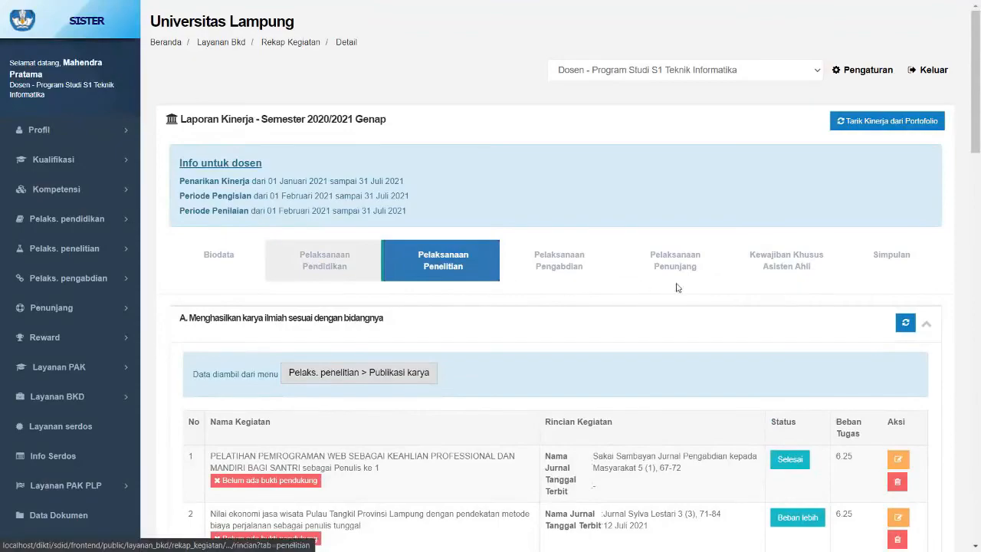
{"action": "scroll", "coordinate": [679, 329], "scroll_direction": "down", "scroll_amount": 6}
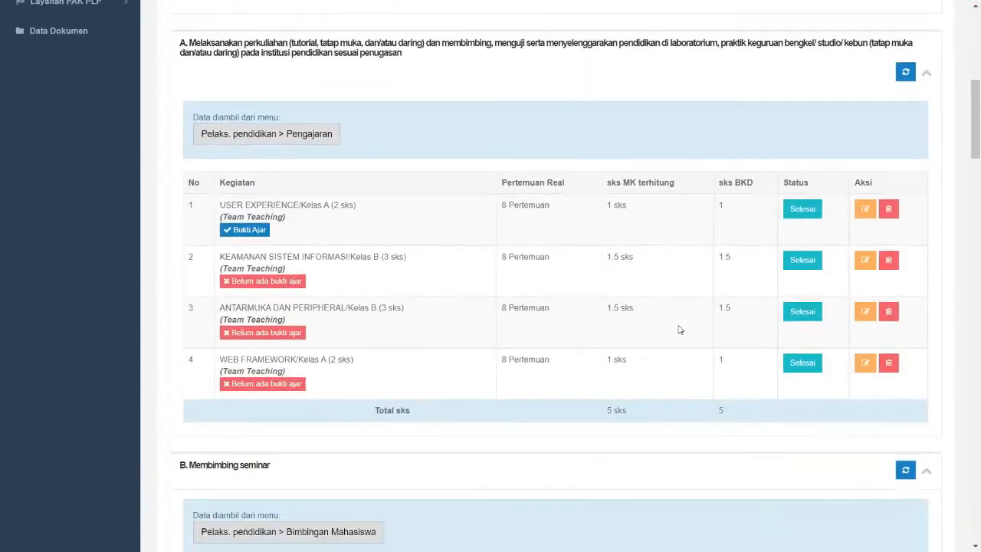
{"action": "scroll", "coordinate": [679, 328], "scroll_direction": "down", "scroll_amount": 18}
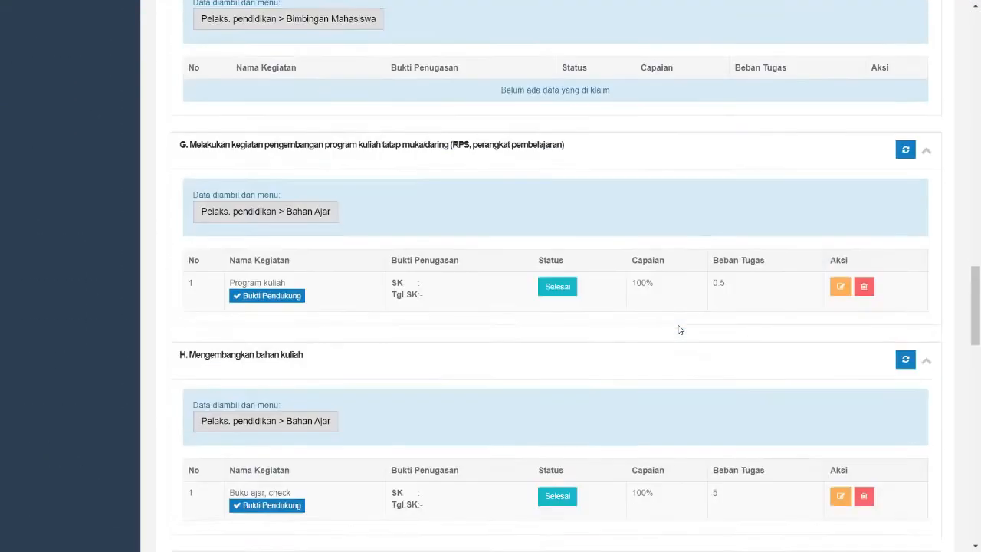
{"action": "scroll", "coordinate": [679, 329], "scroll_direction": "down", "scroll_amount": 1}
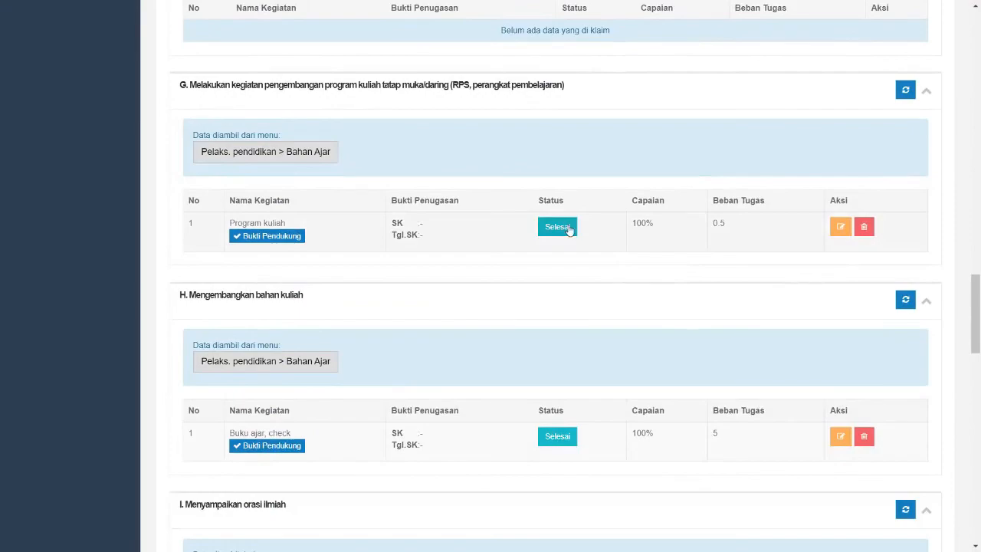
{"action": "scroll", "coordinate": [569, 230], "scroll_direction": "down", "scroll_amount": 4}
{"action": "left_click", "coordinate": [557, 186]}
{"action": "left_click", "coordinate": [429, 115]}
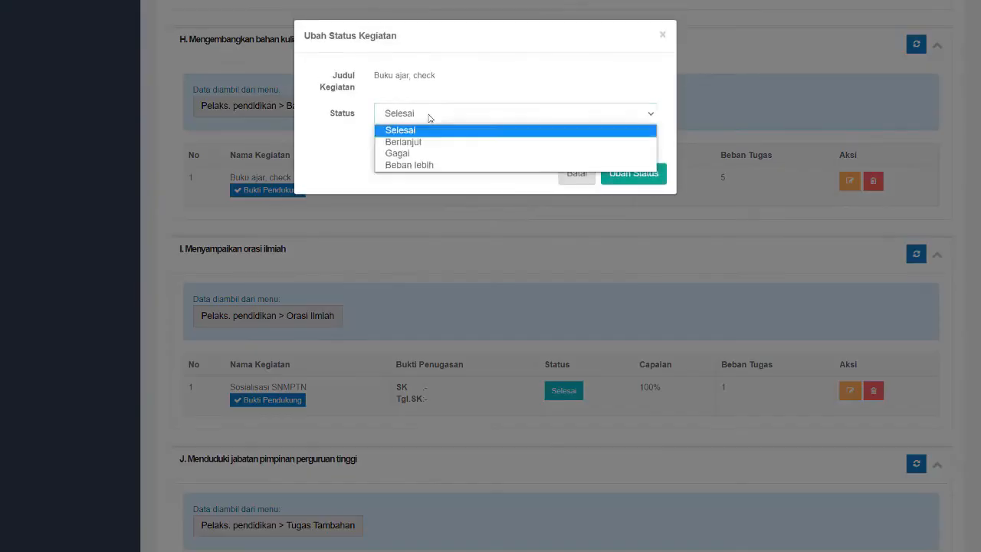
{"action": "left_click", "coordinate": [416, 164]}
{"action": "left_click", "coordinate": [635, 178]}
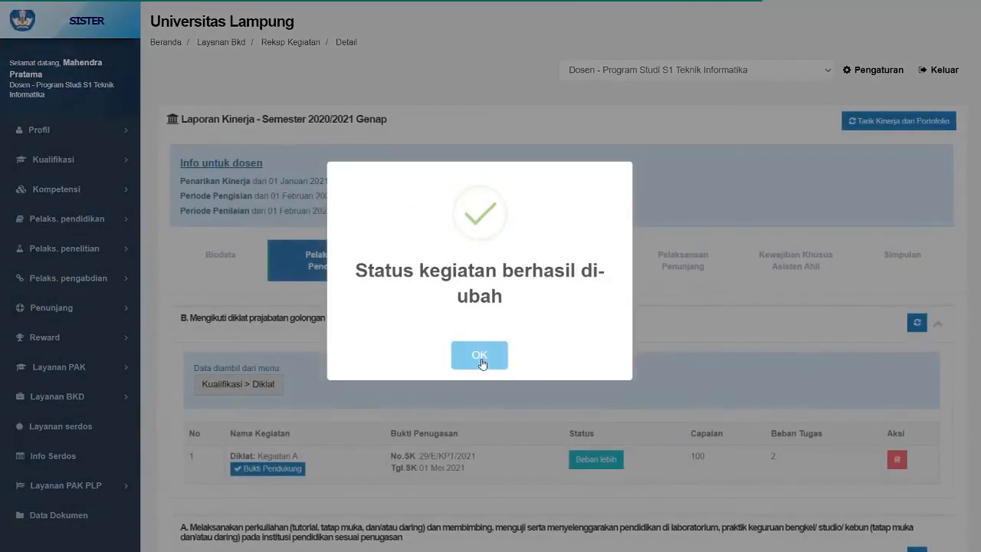
{"action": "left_click", "coordinate": [483, 359]}
Examine the Simpulan section's total credits and the conclusions for Kewajiban BKD and Kewajiban Khusus Asisten Ahli
{"action": "left_click", "coordinate": [900, 265]}
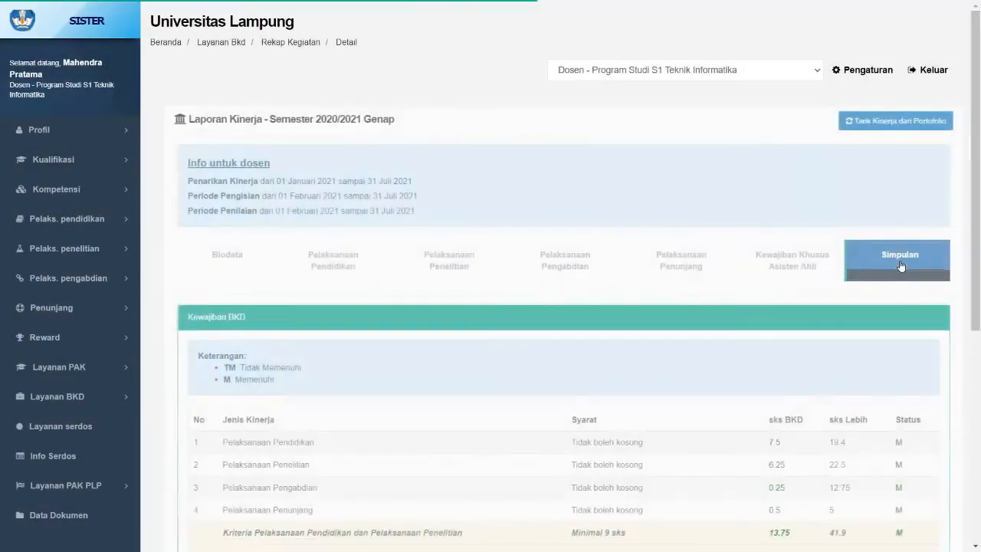
{"action": "scroll", "coordinate": [838, 263], "scroll_direction": "down", "scroll_amount": 3}
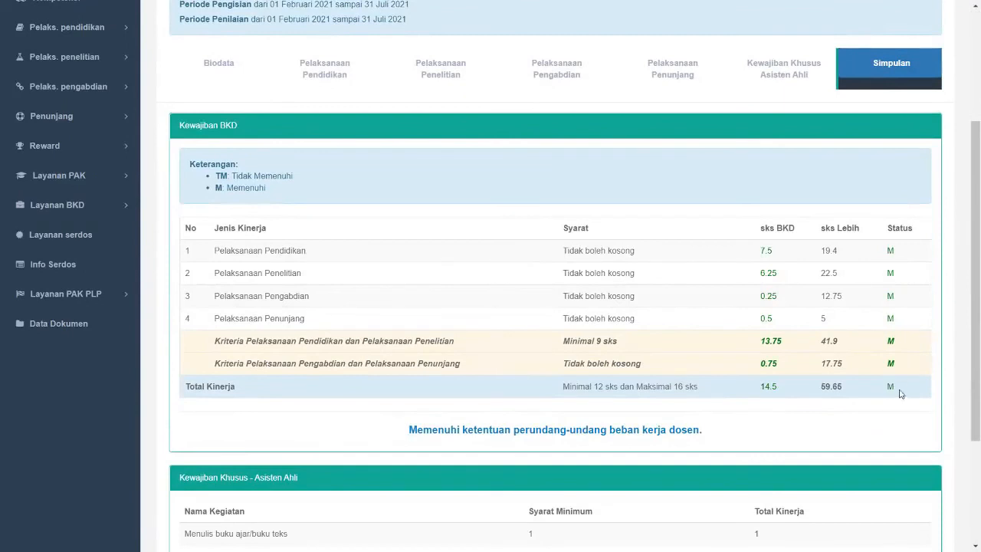
{"action": "left_click_drag", "start_coordinate": [410, 428], "coordinate": [742, 435]}
{"action": "left_click", "coordinate": [742, 435]}
{"action": "scroll", "coordinate": [891, 380], "scroll_direction": "down", "scroll_amount": 3}
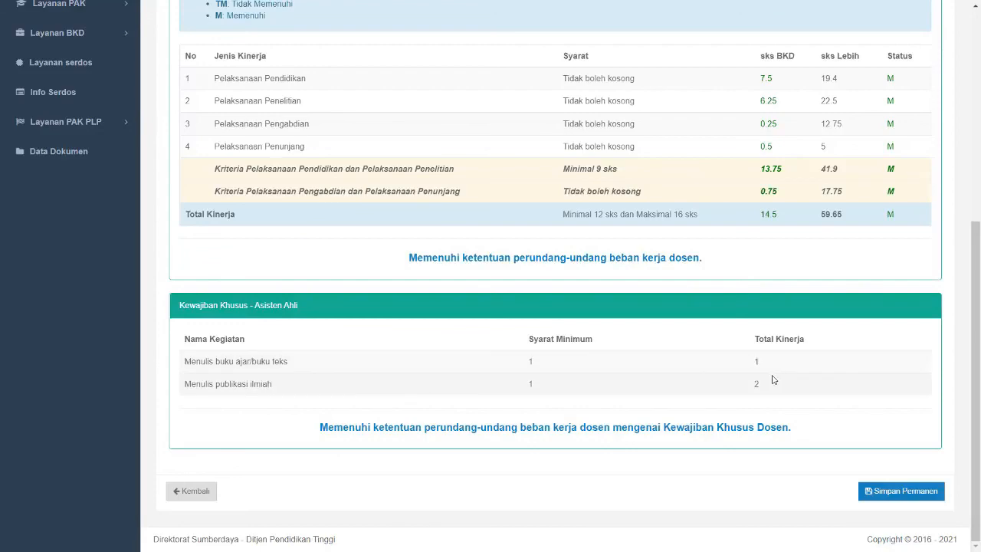
{"action": "left_click_drag", "start_coordinate": [318, 434], "coordinate": [806, 437]}
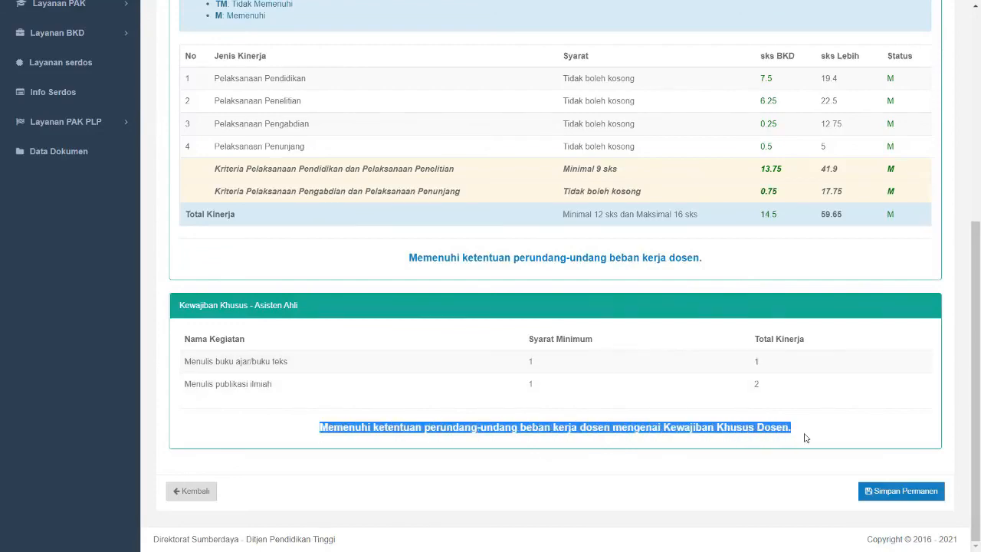
{"action": "left_click", "coordinate": [826, 437]}
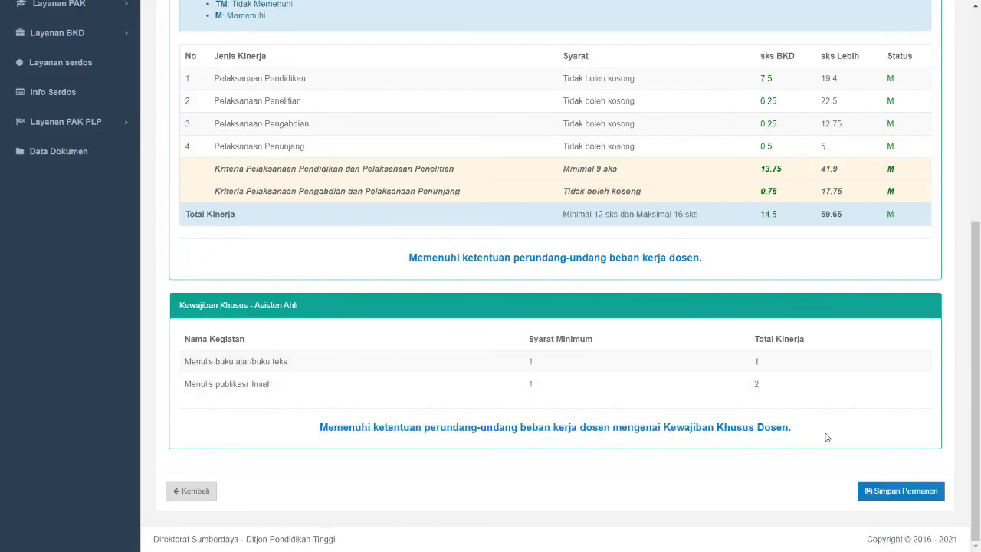
{"action": "scroll", "coordinate": [827, 434], "scroll_direction": "up", "scroll_amount": 5}
{"action": "scroll", "coordinate": [838, 460], "scroll_direction": "down", "scroll_amount": 5}
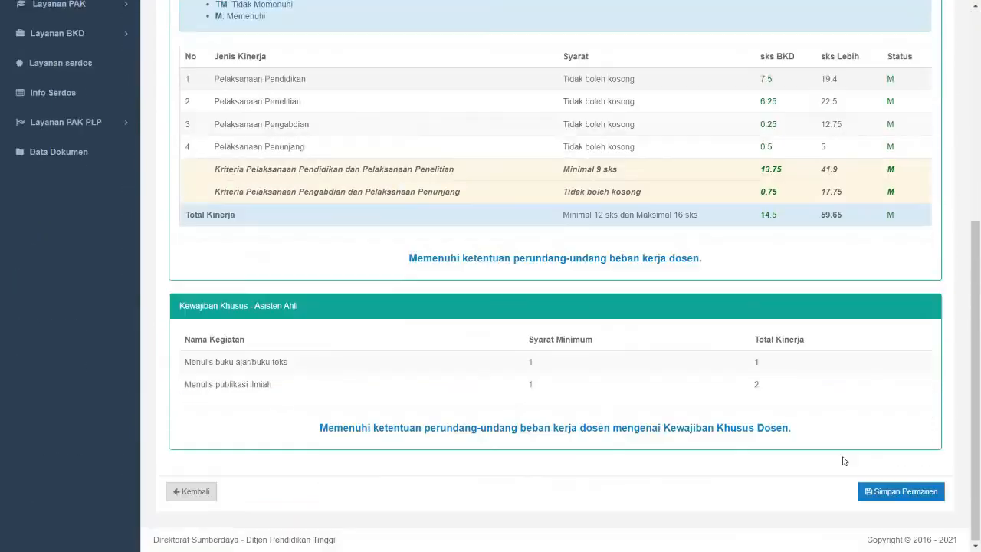
Save the 2020/2021 Genap performance report permanently and agree to lock the period and proceed to Penilaian
{"action": "left_click", "coordinate": [890, 497]}
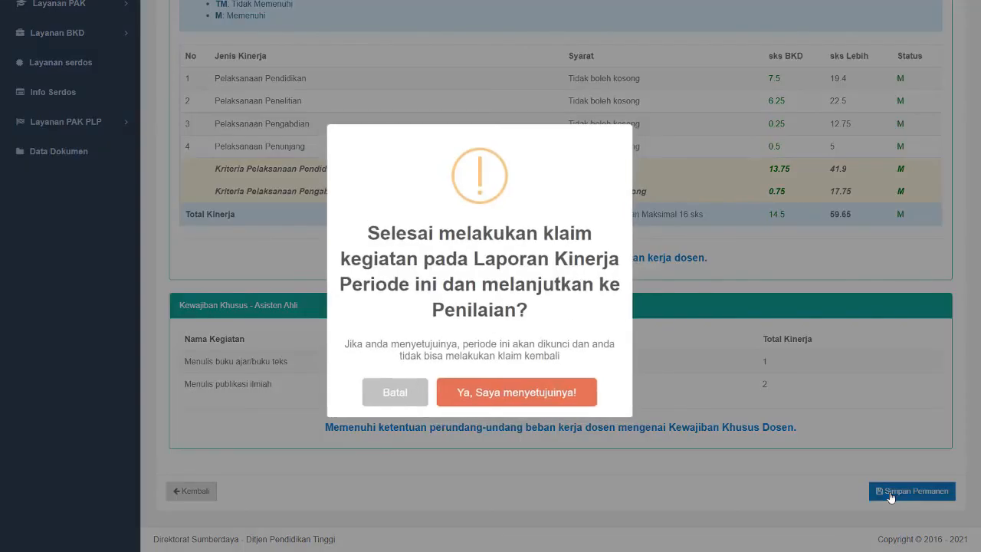
{"action": "left_click", "coordinate": [529, 398]}
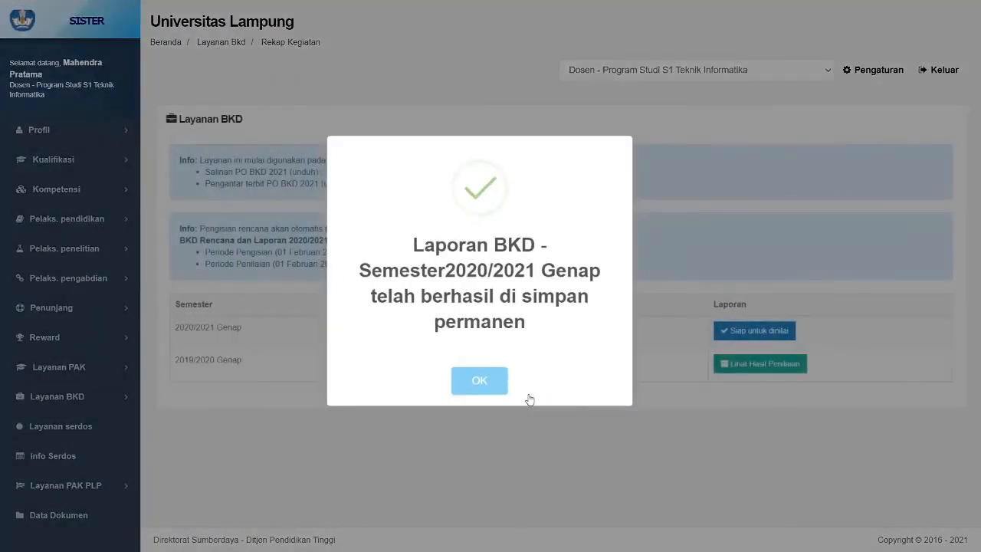
{"action": "left_click", "coordinate": [473, 377]}
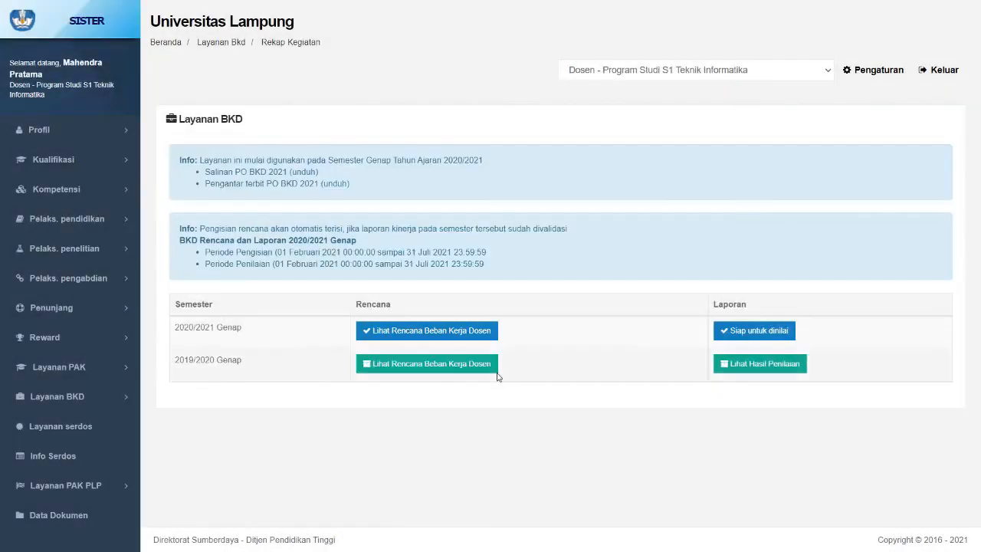
View the Rencana Beban Kerja Dosen for semester 2020/2021 Genap and return to the Layanan BKD overview
{"action": "left_click", "coordinate": [452, 340]}
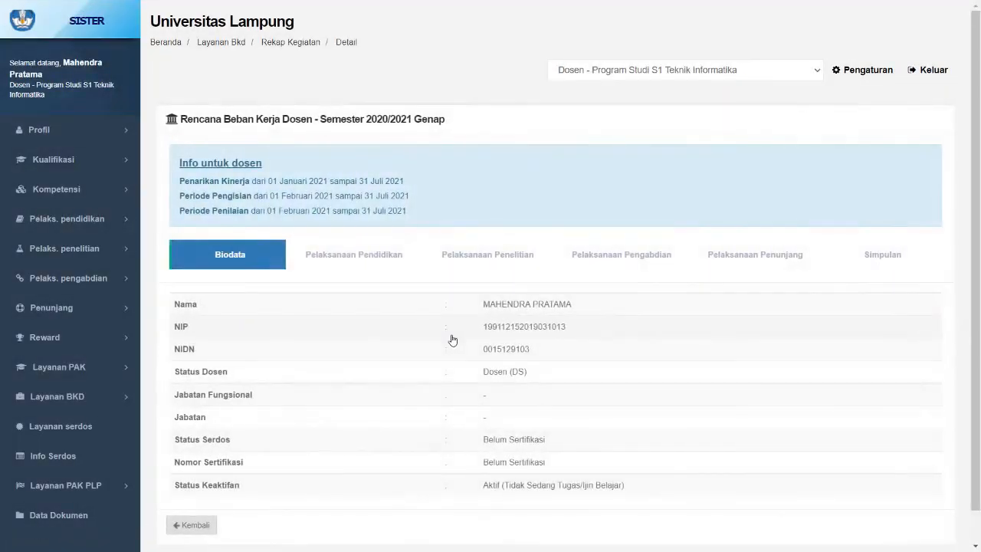
{"action": "left_click", "coordinate": [184, 525]}
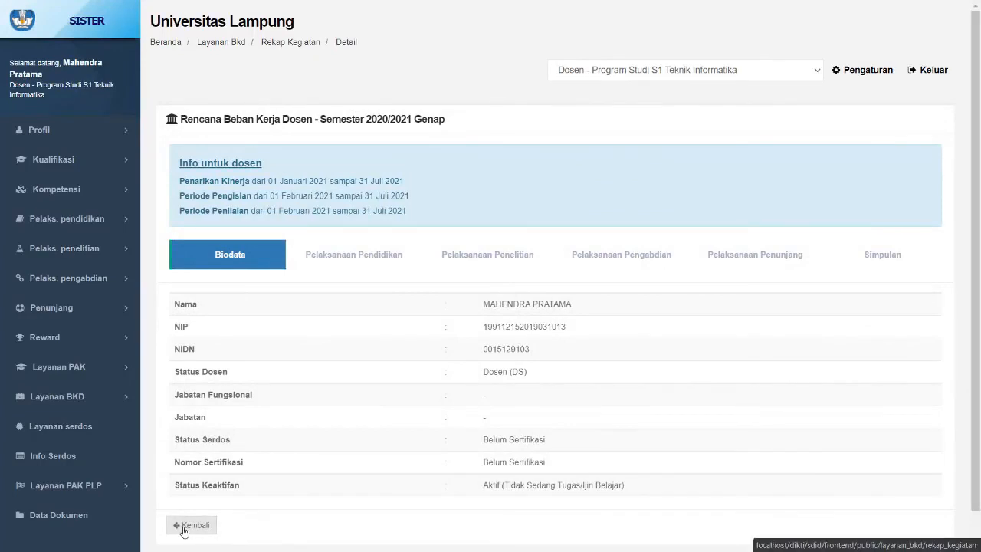